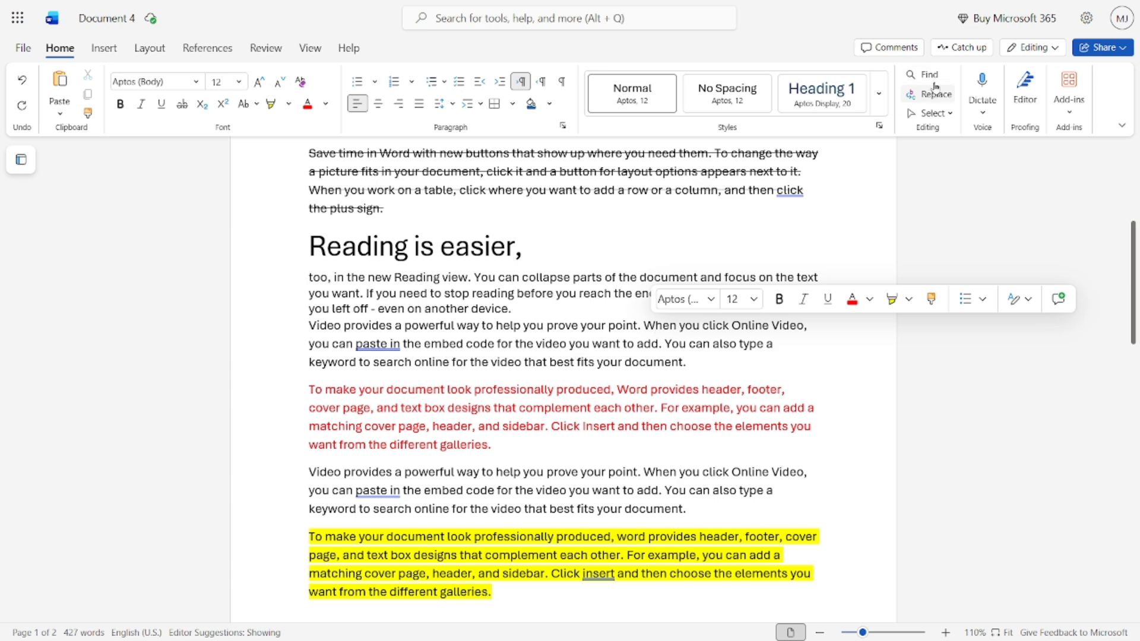
Search the document for the word "click" and look at its occurrences in the text.
{"action": "left_click", "coordinate": [931, 76]}
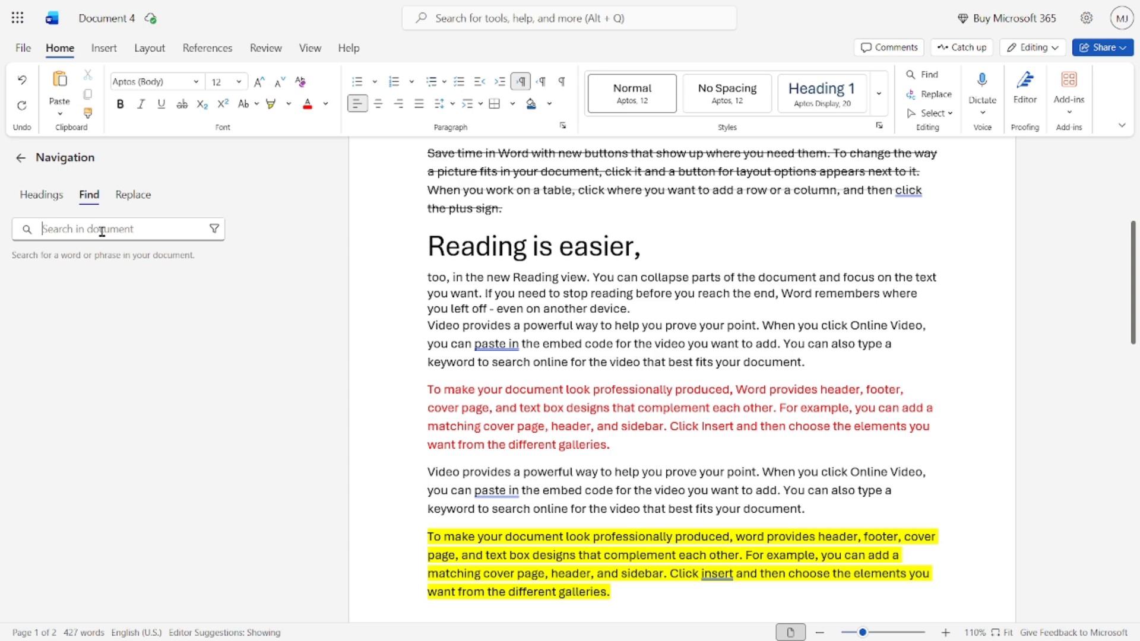
{"action": "type", "text": "click"}
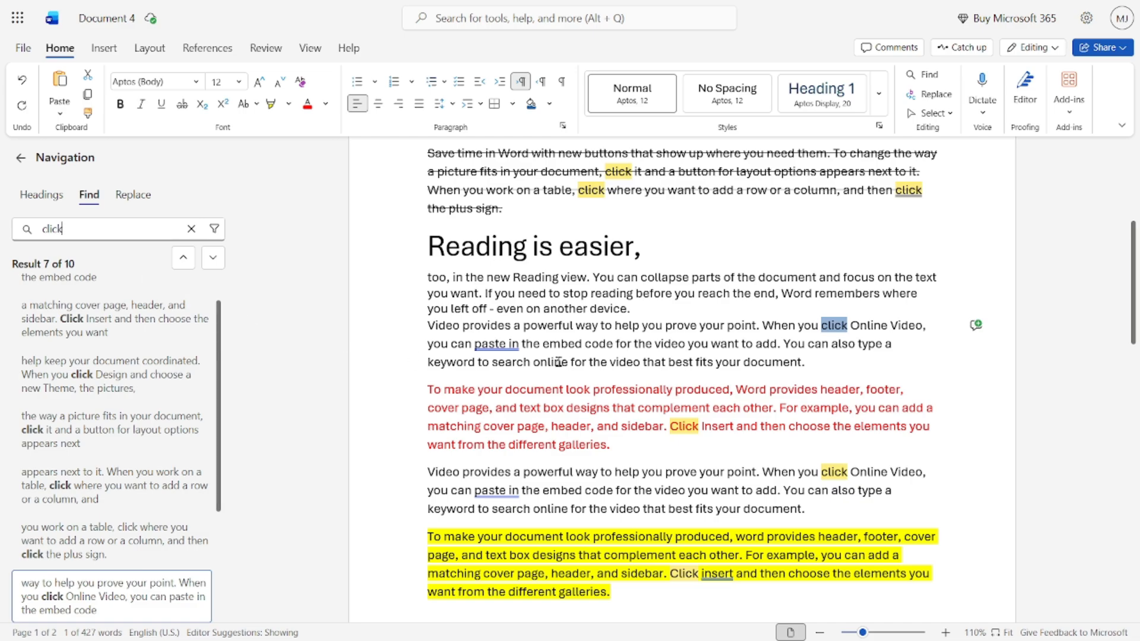
{"action": "scroll", "coordinate": [564, 353], "scroll_direction": "up", "scroll_amount": 4}
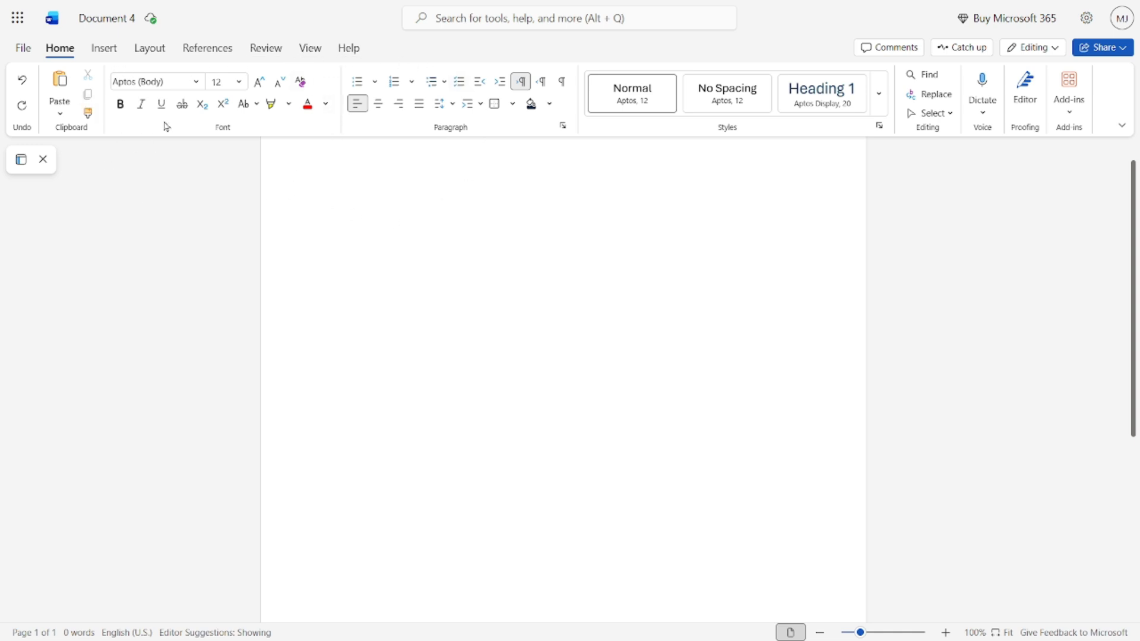
{"action": "left_click", "coordinate": [104, 56]}
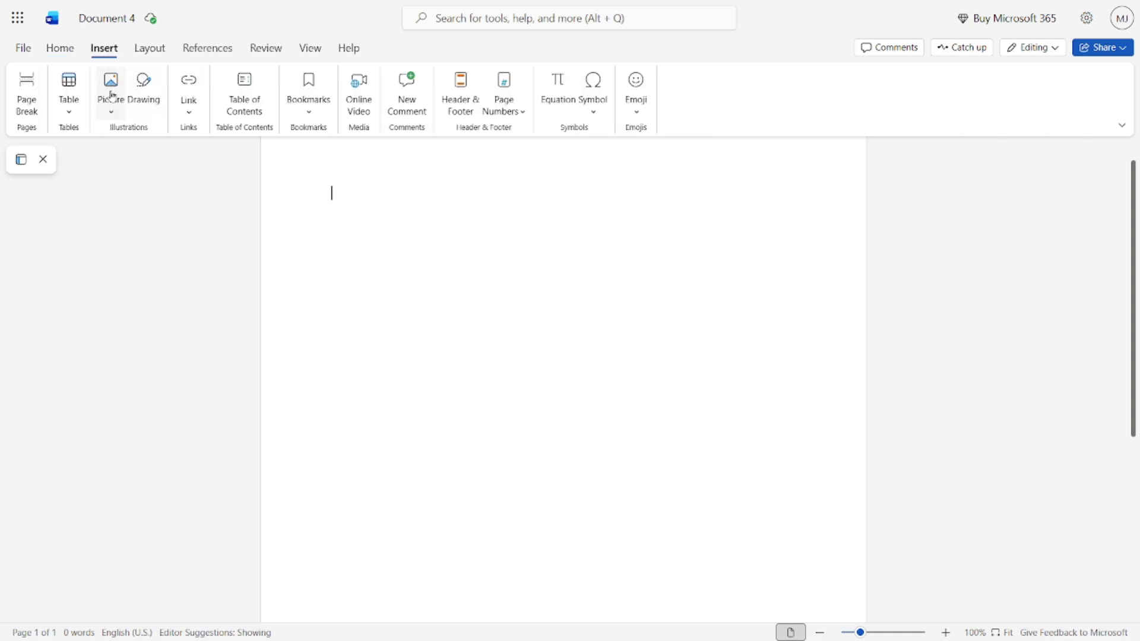
{"action": "left_click", "coordinate": [156, 51]}
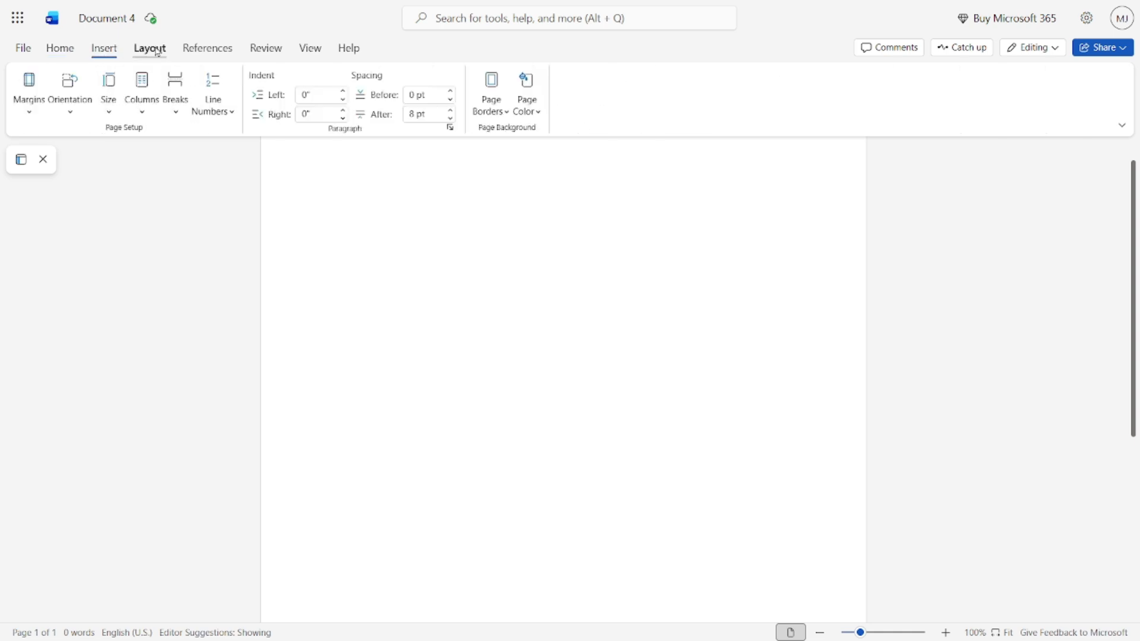
{"action": "left_click", "coordinate": [59, 49]}
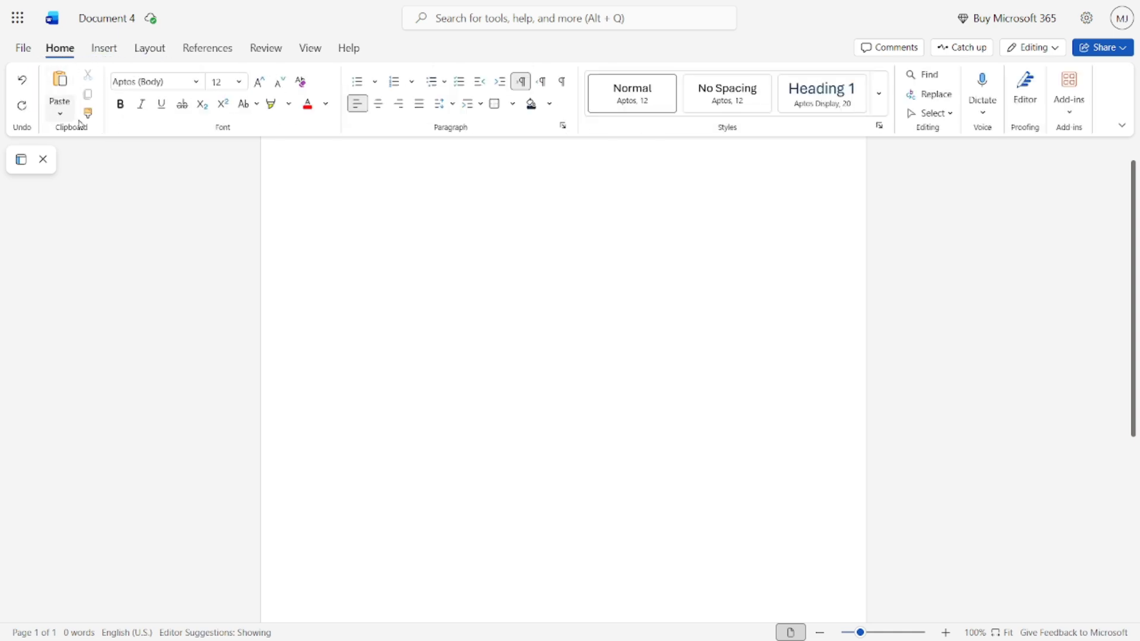
{"action": "left_click", "coordinate": [104, 51]}
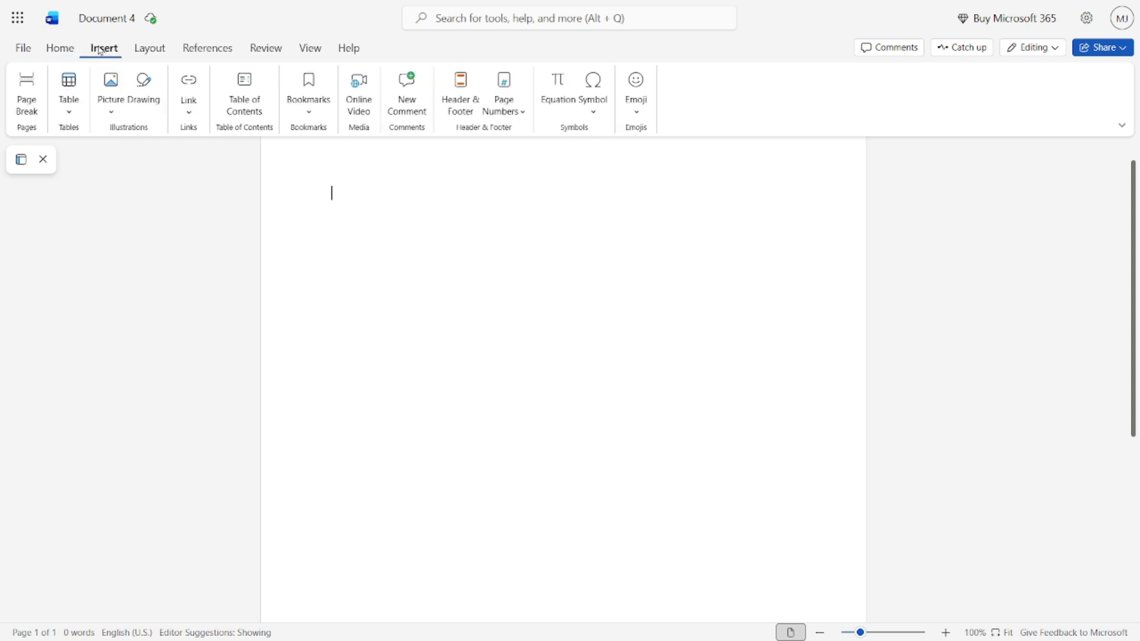
{"action": "left_click", "coordinate": [143, 50]}
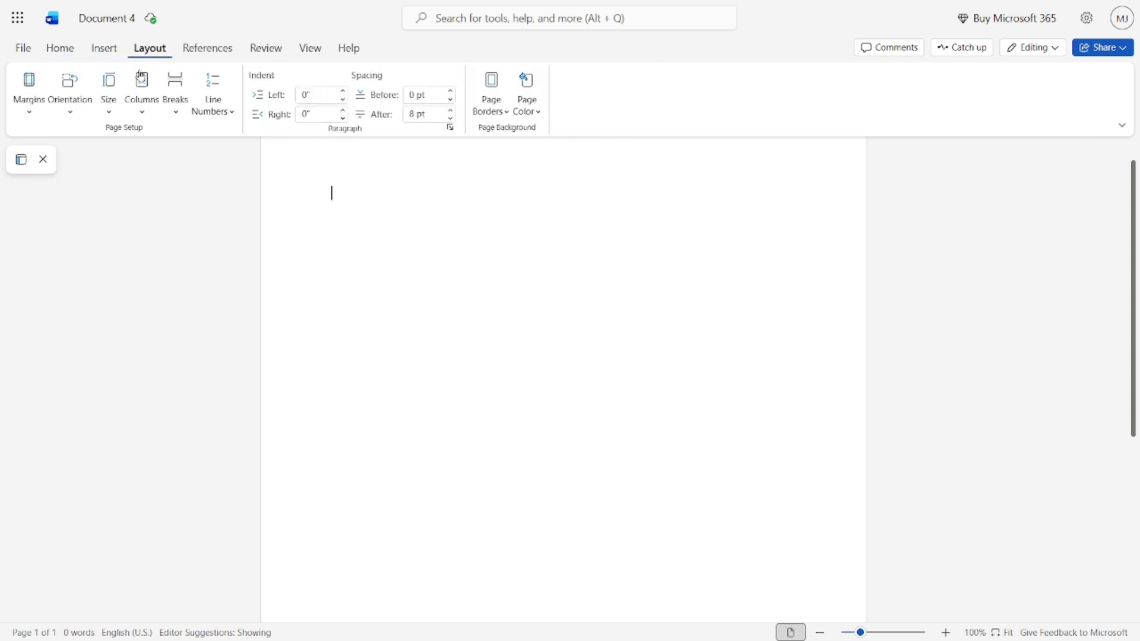
{"action": "left_click", "coordinate": [65, 52]}
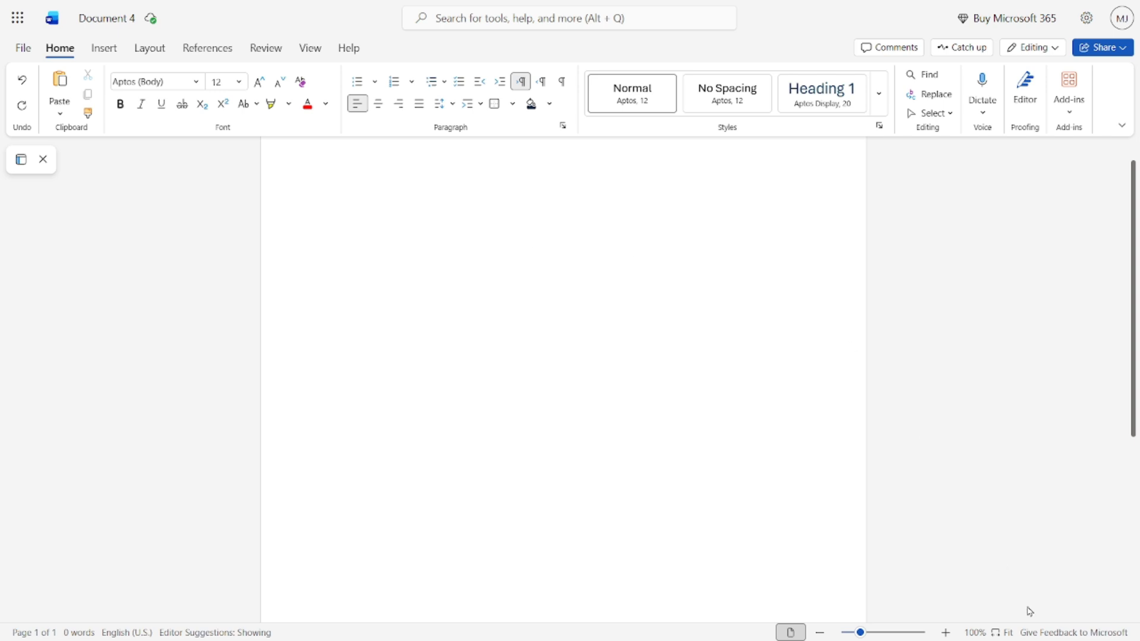
{"action": "left_click", "coordinate": [820, 633]}
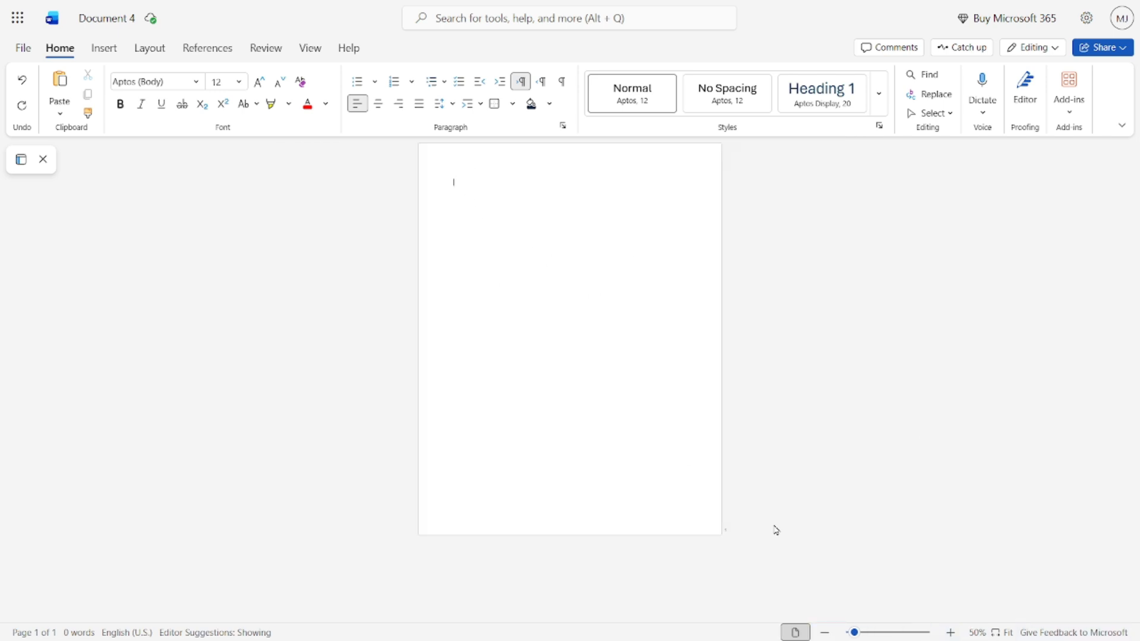
{"action": "left_click", "coordinate": [950, 633]}
{"action": "left_click", "coordinate": [950, 633]}
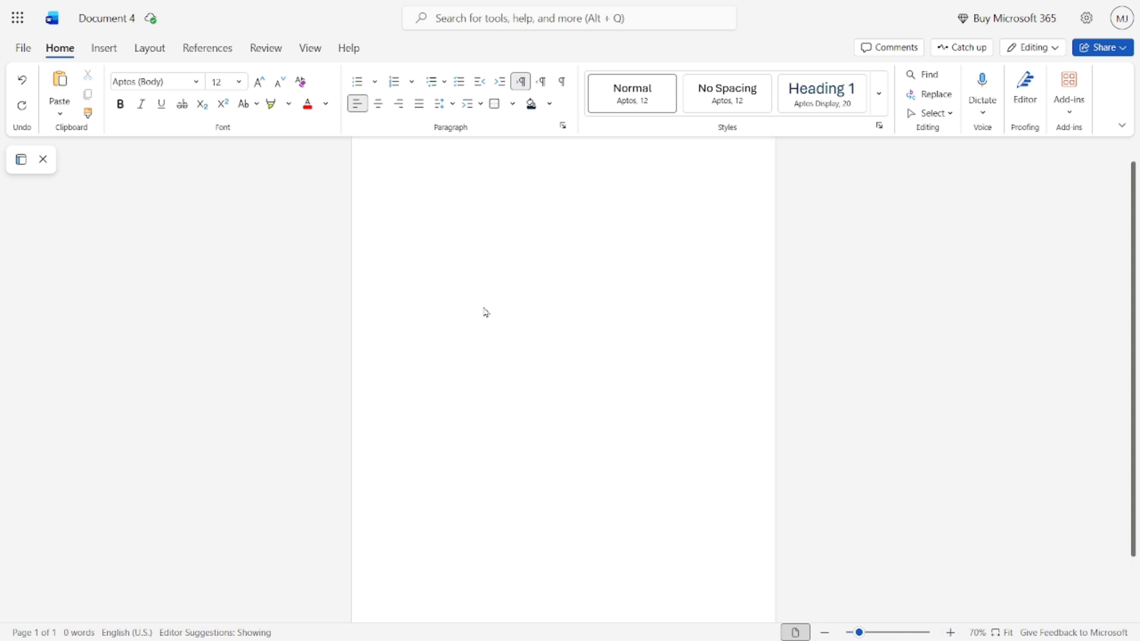
Generate seven paragraphs of sample text in the blank document with the formula =rand(7).
{"action": "scroll", "coordinate": [425, 185], "scroll_direction": "up", "scroll_amount": 1}
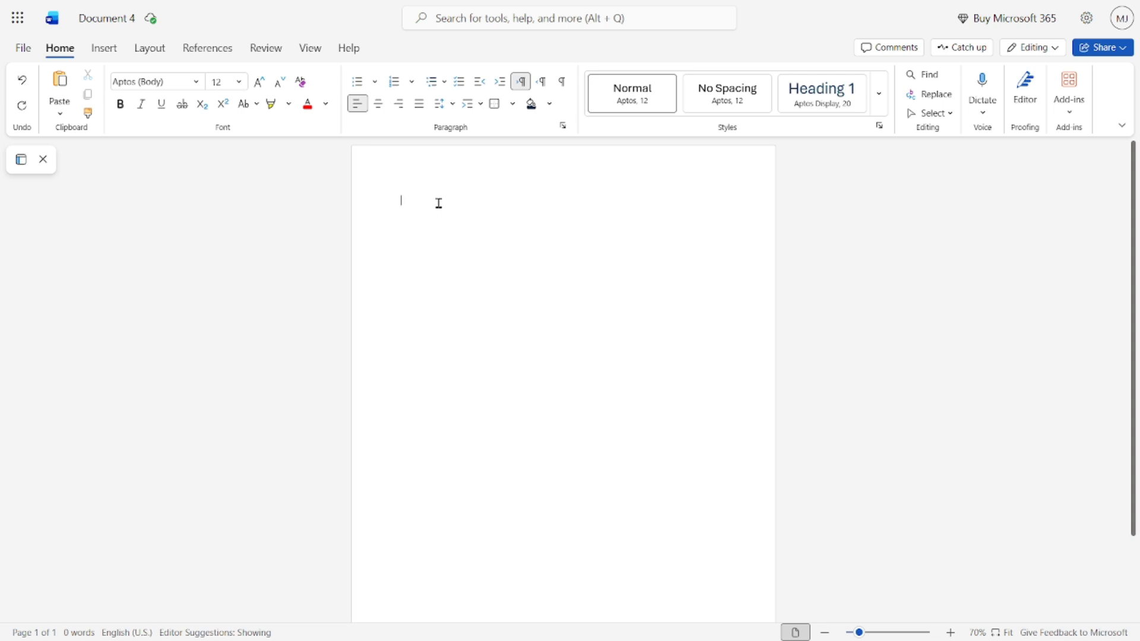
{"action": "type", "text": "rand"}
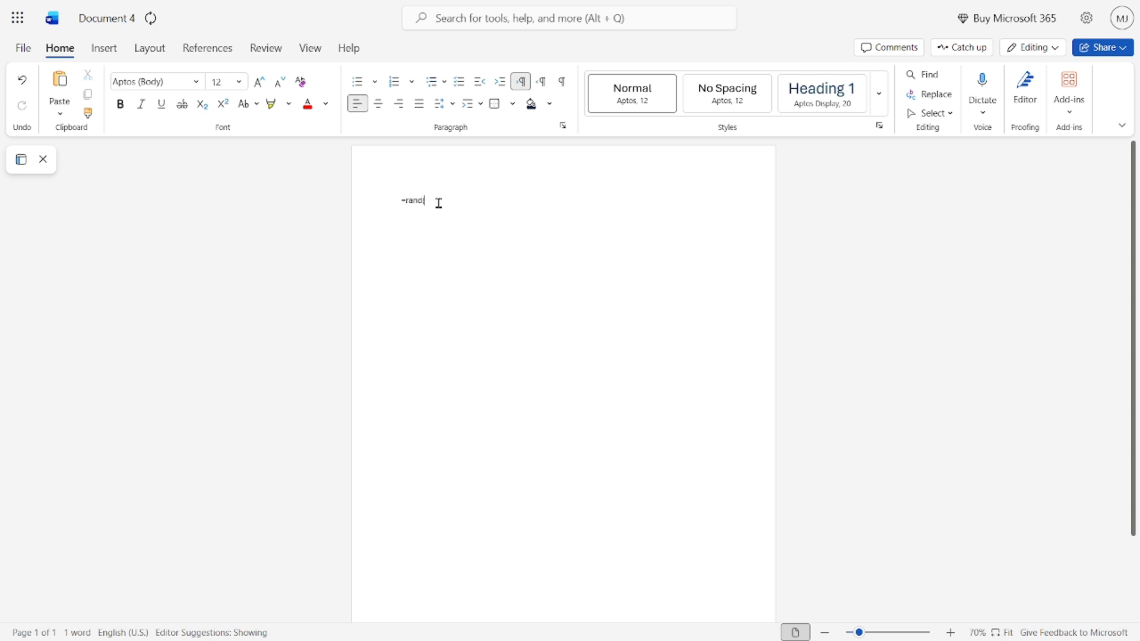
{"action": "type", "text": "("}
{"action": "left_click", "coordinate": [950, 632]}
{"action": "left_click", "coordinate": [951, 632]}
{"action": "left_click", "coordinate": [950, 632]}
{"action": "left_click", "coordinate": [948, 632]}
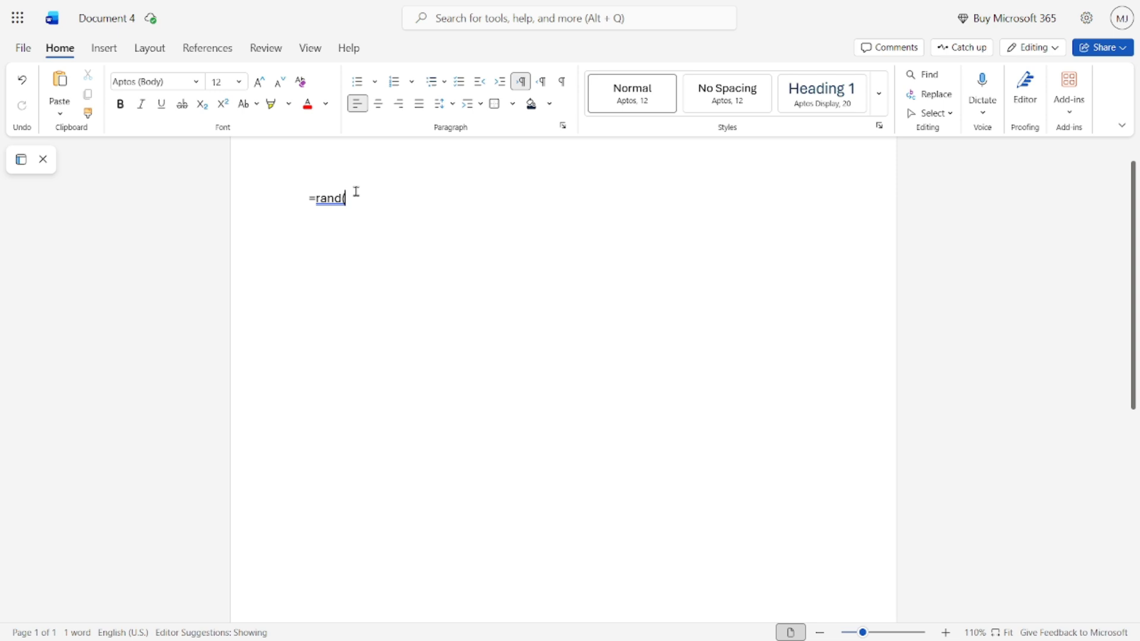
{"action": "type", "text": "7)"}
{"action": "key", "text": "Return"}
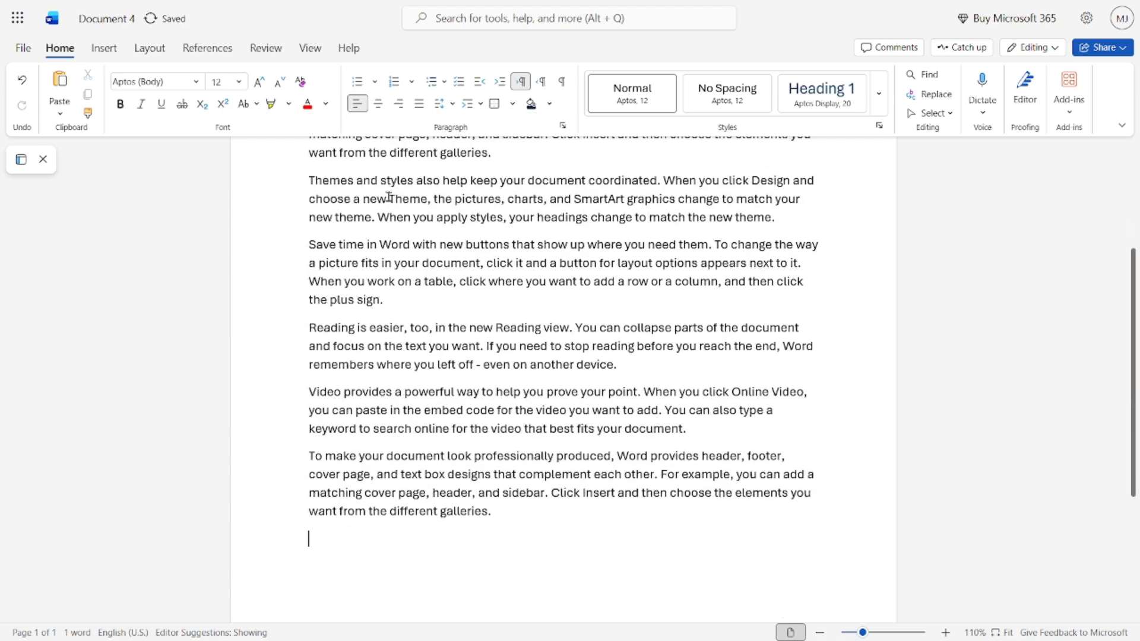
Look over the generated sample paragraphs and try out selecting the whole first paragraph.
{"action": "scroll", "coordinate": [383, 303], "scroll_direction": "up", "scroll_amount": 4}
{"action": "scroll", "coordinate": [410, 301], "scroll_direction": "down", "scroll_amount": 1}
{"action": "scroll", "coordinate": [410, 301], "scroll_direction": "down", "scroll_amount": 4}
{"action": "scroll", "coordinate": [410, 403], "scroll_direction": "up", "scroll_amount": 4}
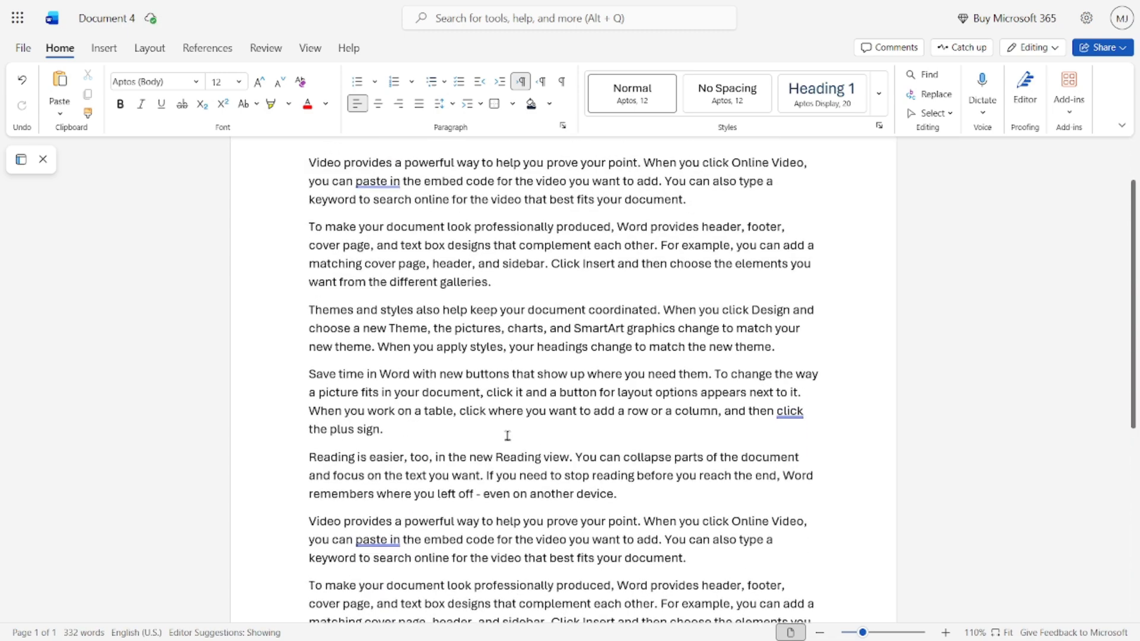
{"action": "scroll", "coordinate": [581, 343], "scroll_direction": "up", "scroll_amount": 2}
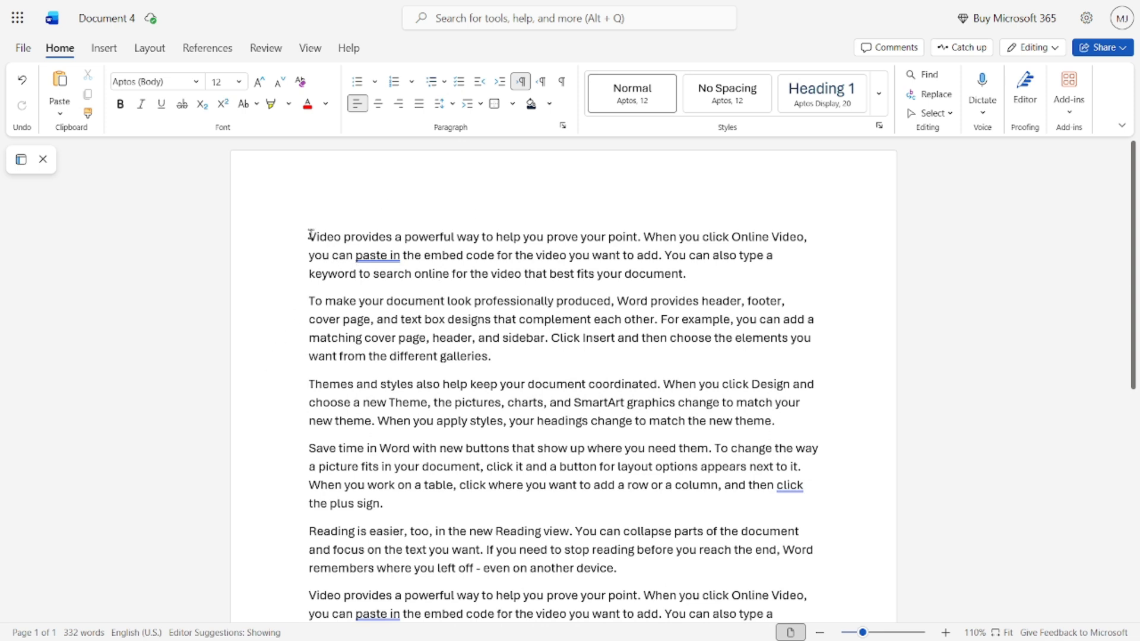
{"action": "left_click_drag", "start_coordinate": [311, 239], "coordinate": [683, 280]}
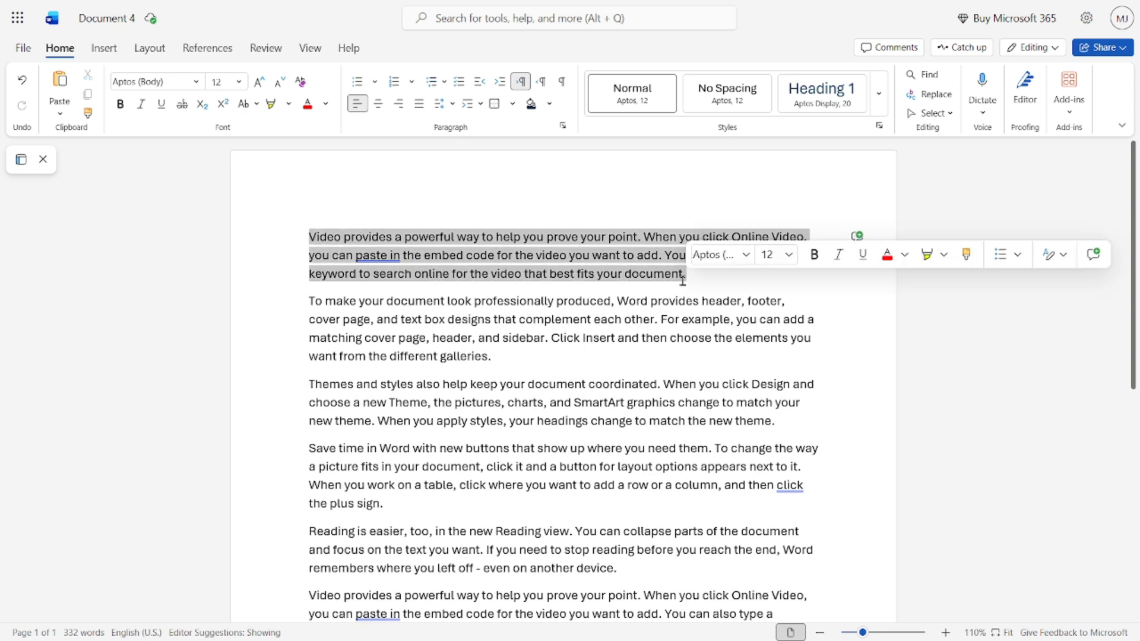
{"action": "left_click", "coordinate": [580, 274]}
{"action": "left_click_drag", "start_coordinate": [306, 230], "coordinate": [689, 277]}
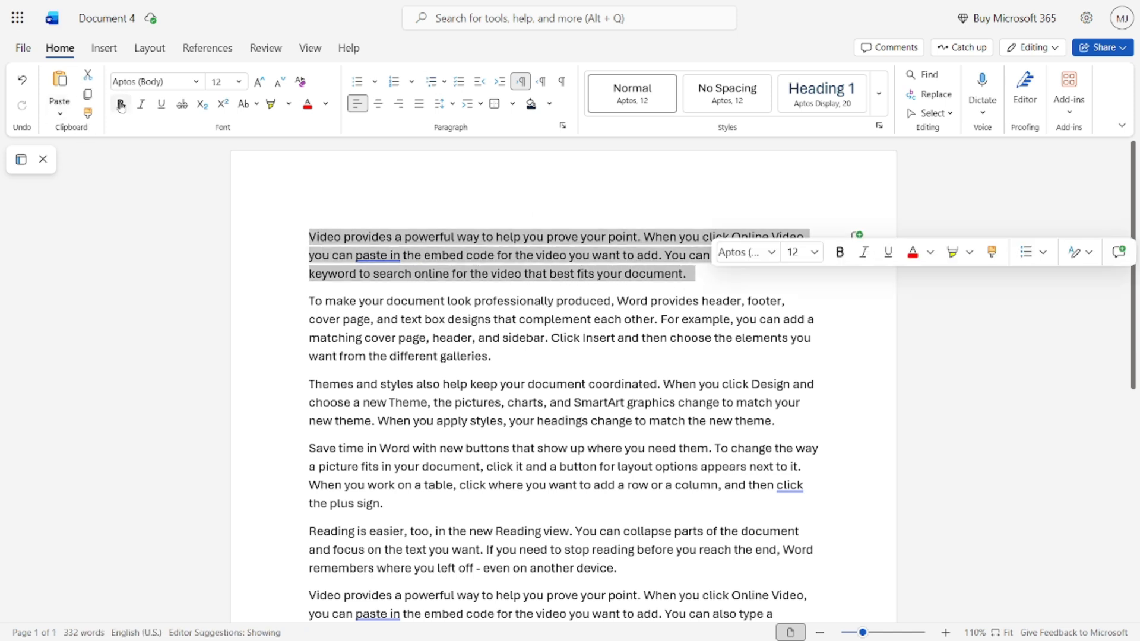
{"action": "left_click", "coordinate": [405, 274]}
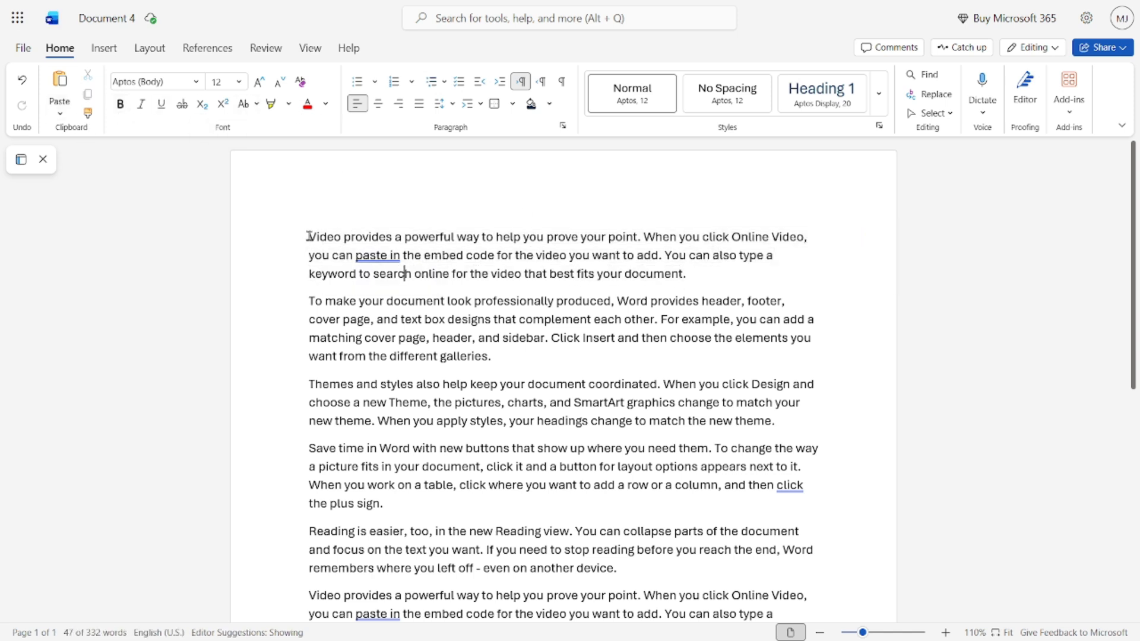
{"action": "scroll", "coordinate": [309, 235], "scroll_direction": "down", "scroll_amount": 2}
{"action": "scroll", "coordinate": [310, 235], "scroll_direction": "up", "scroll_amount": 2}
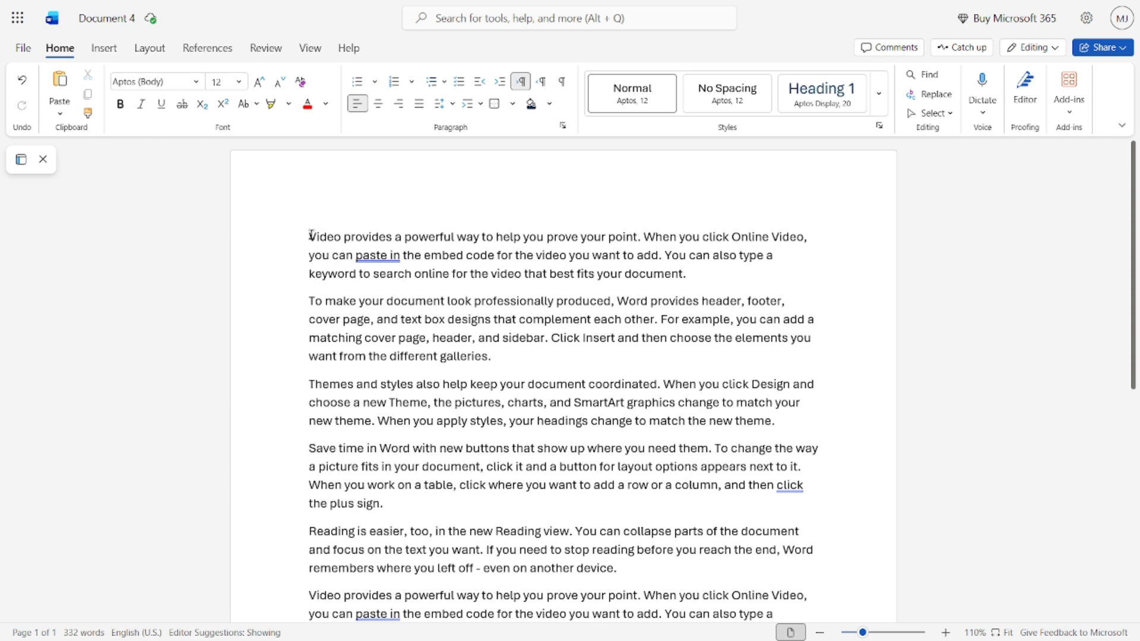
Generate two more sample paragraphs at the end of the document with the formula =rand(2).
{"action": "scroll", "coordinate": [458, 514], "scroll_direction": "down", "scroll_amount": 10}
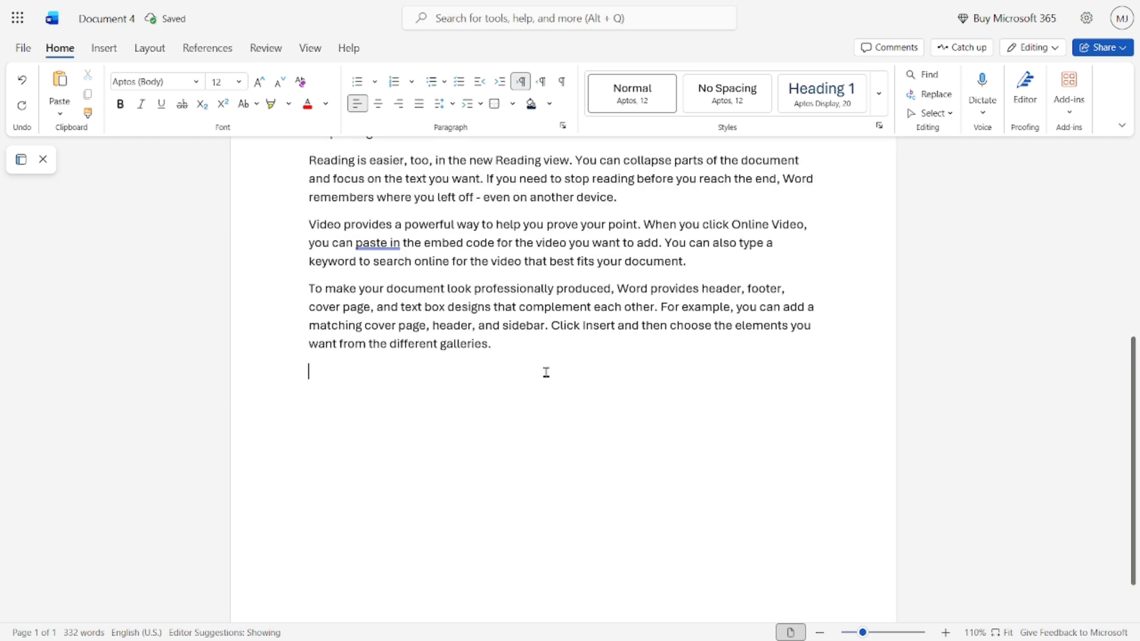
{"action": "type", "text": "=rand(2"}
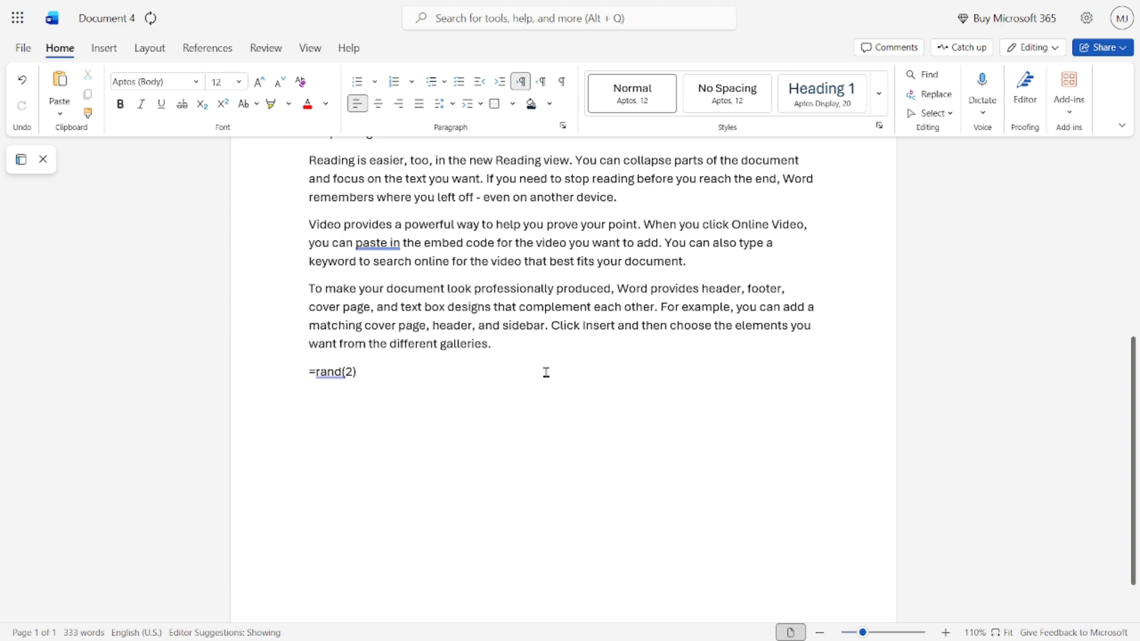
{"action": "type", "text": ")"}
{"action": "key", "text": "Return"}
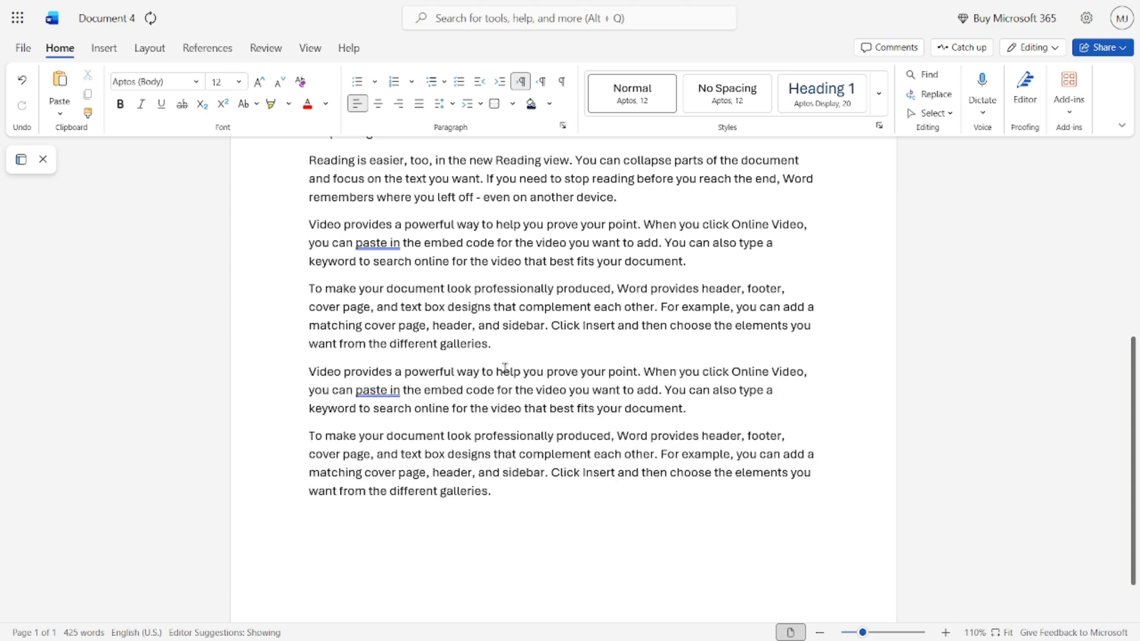
{"action": "scroll", "coordinate": [506, 368], "scroll_direction": "up", "scroll_amount": 8}
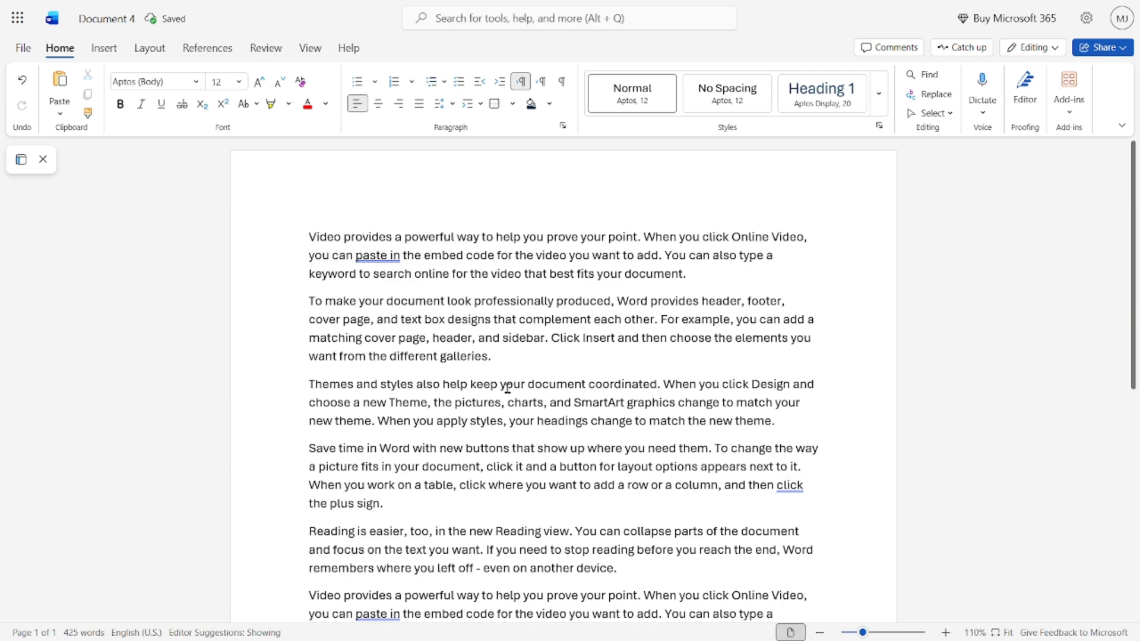
{"action": "scroll", "coordinate": [451, 344], "scroll_direction": "down", "scroll_amount": 2}
{"action": "scroll", "coordinate": [453, 346], "scroll_direction": "up", "scroll_amount": 2}
{"action": "left_click_drag", "start_coordinate": [309, 236], "coordinate": [336, 238]}
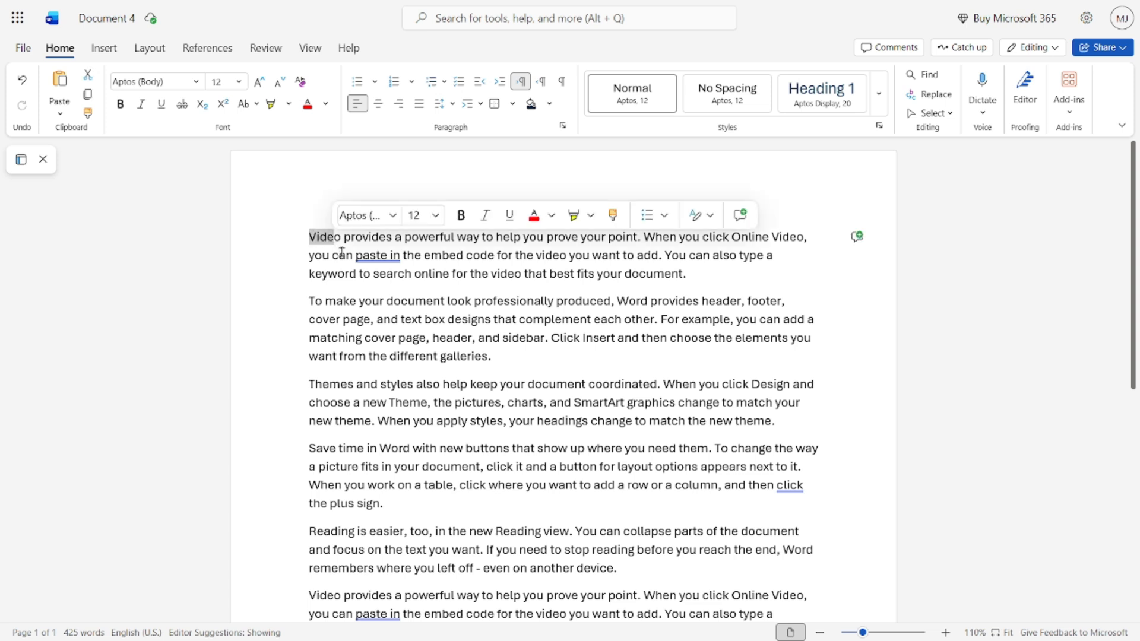
{"action": "left_click", "coordinate": [430, 255]}
{"action": "left_click_drag", "start_coordinate": [688, 275], "coordinate": [314, 243]}
{"action": "left_click", "coordinate": [321, 274]}
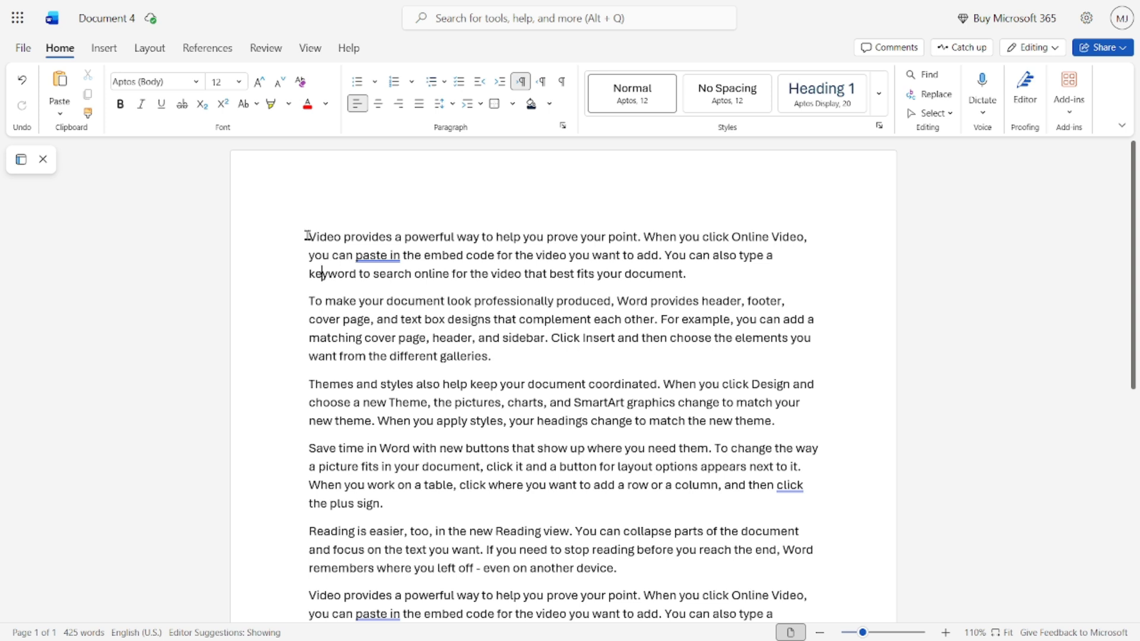
Make the entire first paragraph bold, switching the formatting off and on to compare, and leave it bold.
{"action": "left_click_drag", "start_coordinate": [308, 235], "coordinate": [693, 275]}
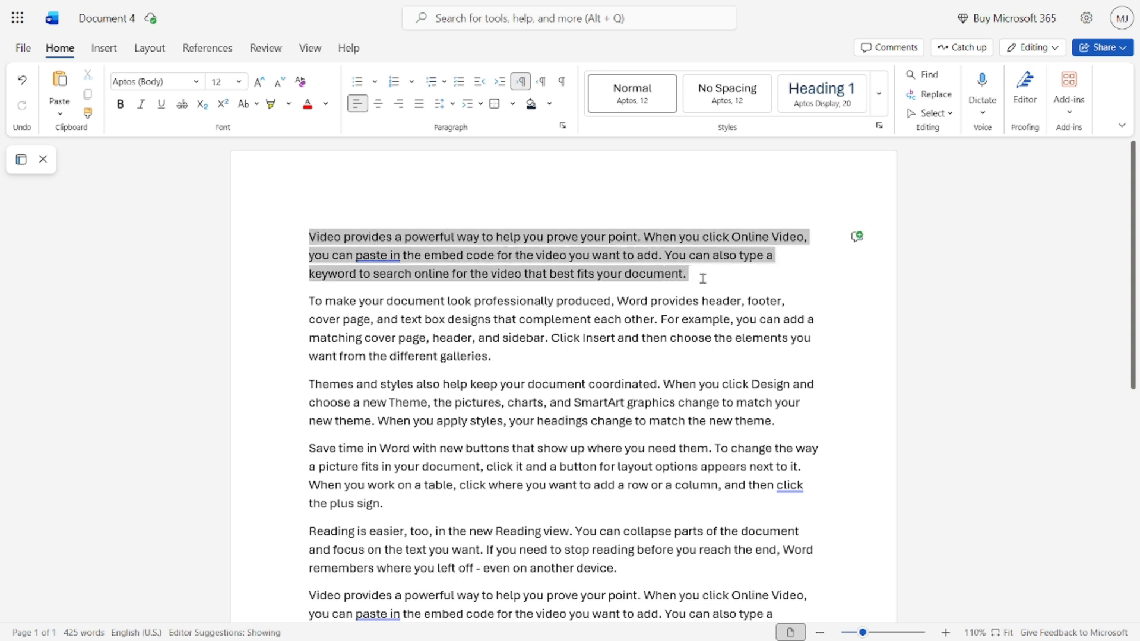
{"action": "left_click", "coordinate": [121, 105]}
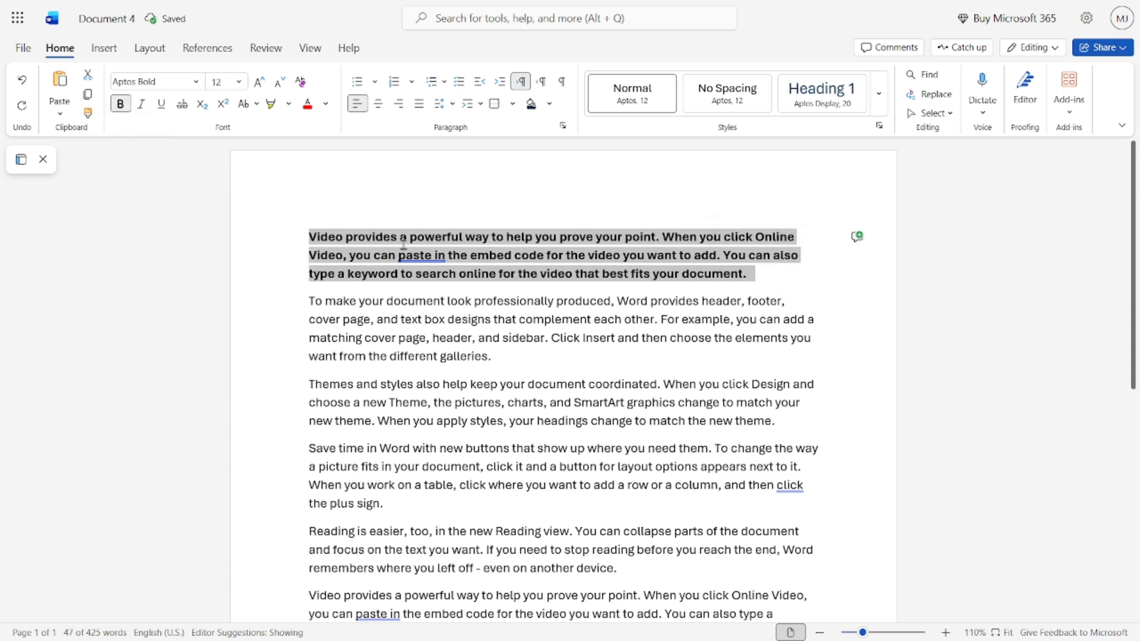
{"action": "left_click", "coordinate": [117, 107]}
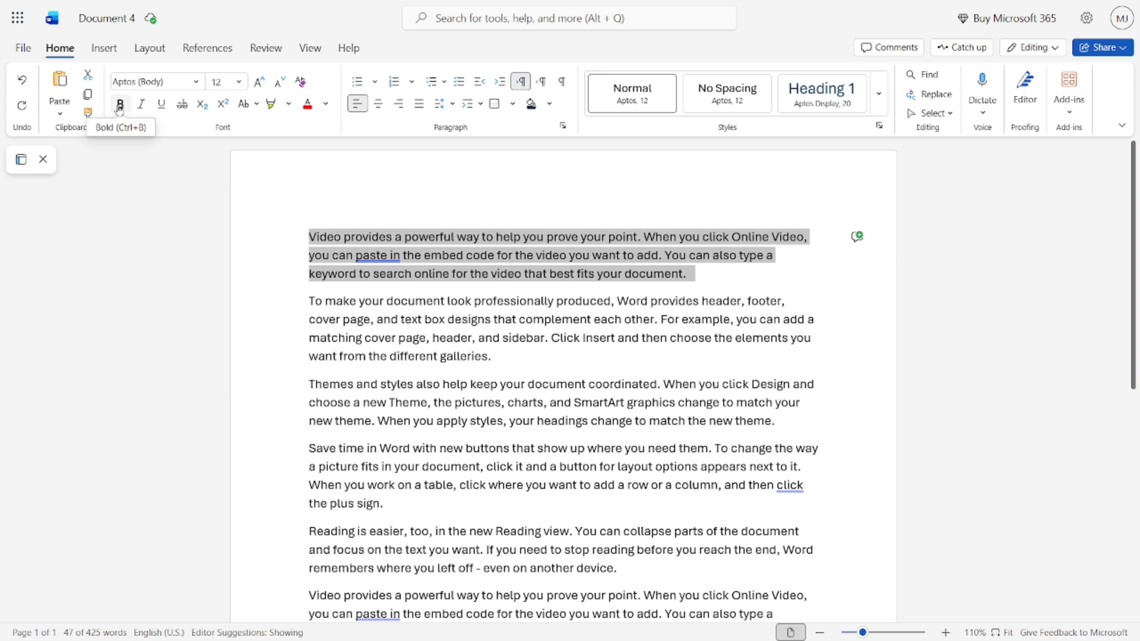
{"action": "left_click", "coordinate": [120, 107]}
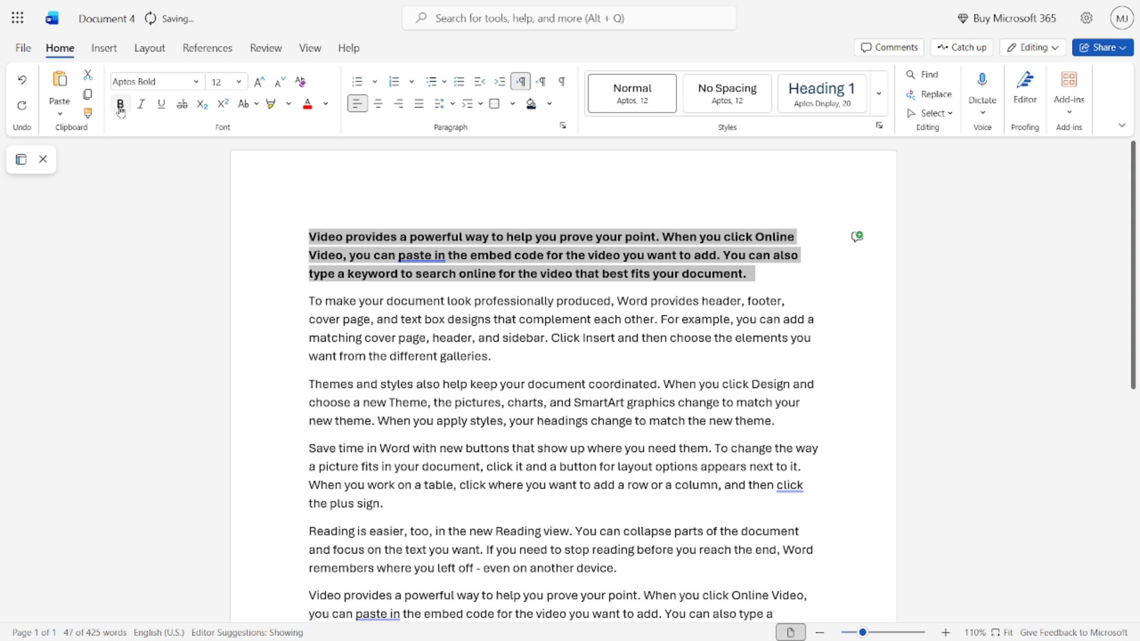
{"action": "left_click", "coordinate": [120, 107]}
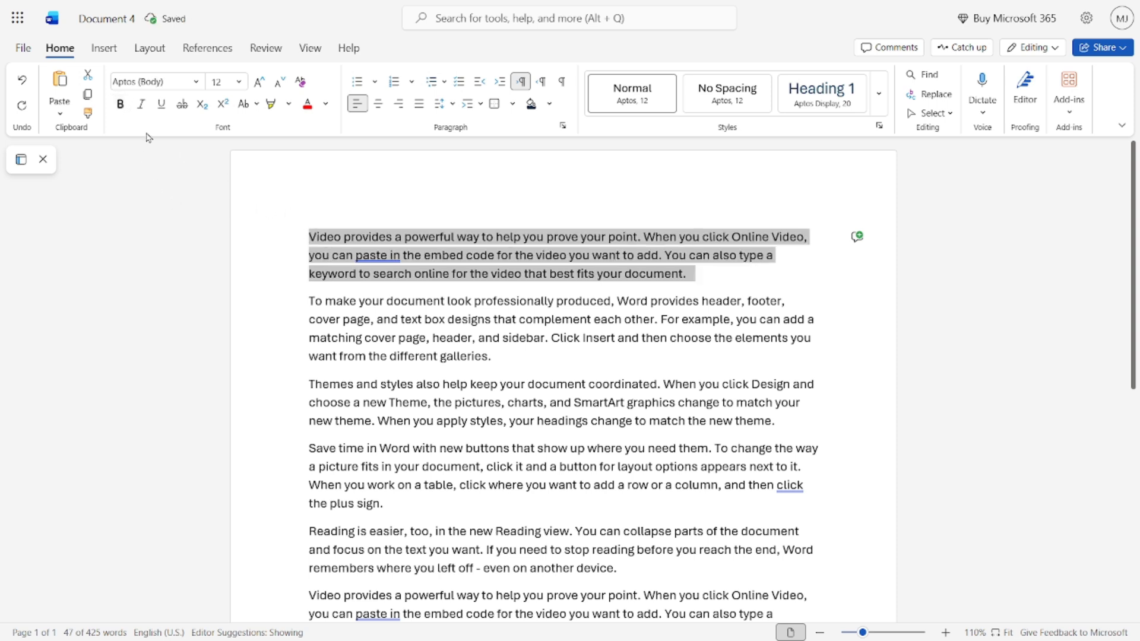
{"action": "left_click", "coordinate": [119, 105]}
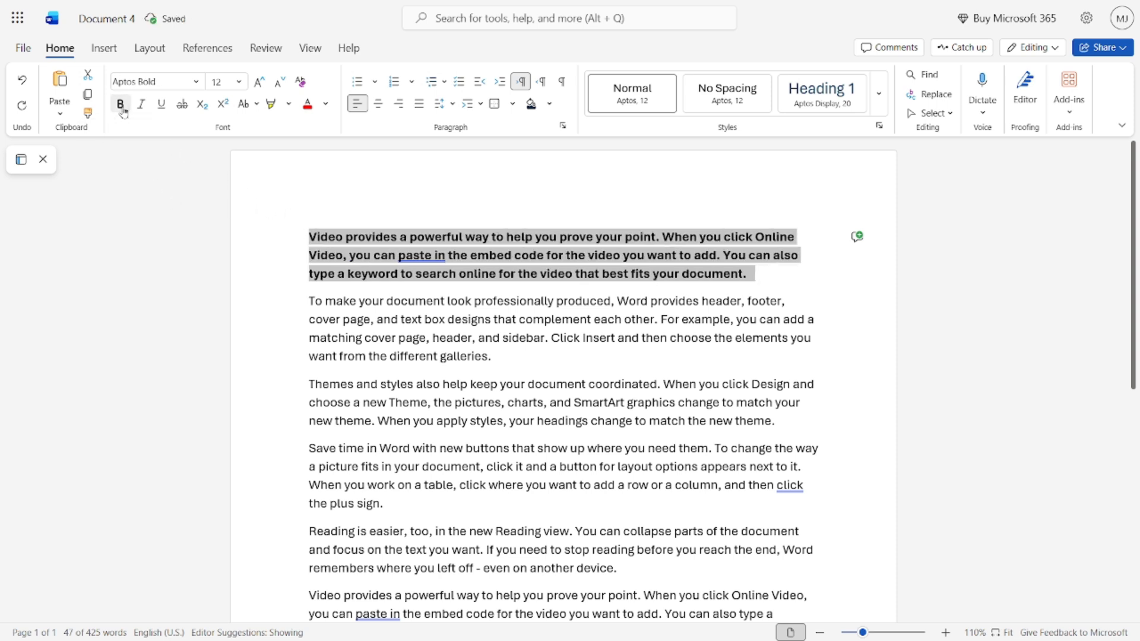
Italicize the entire second paragraph, beginning "To make your document look professionally produced".
{"action": "left_click", "coordinate": [350, 321]}
{"action": "left_click_drag", "start_coordinate": [308, 300], "coordinate": [499, 361]}
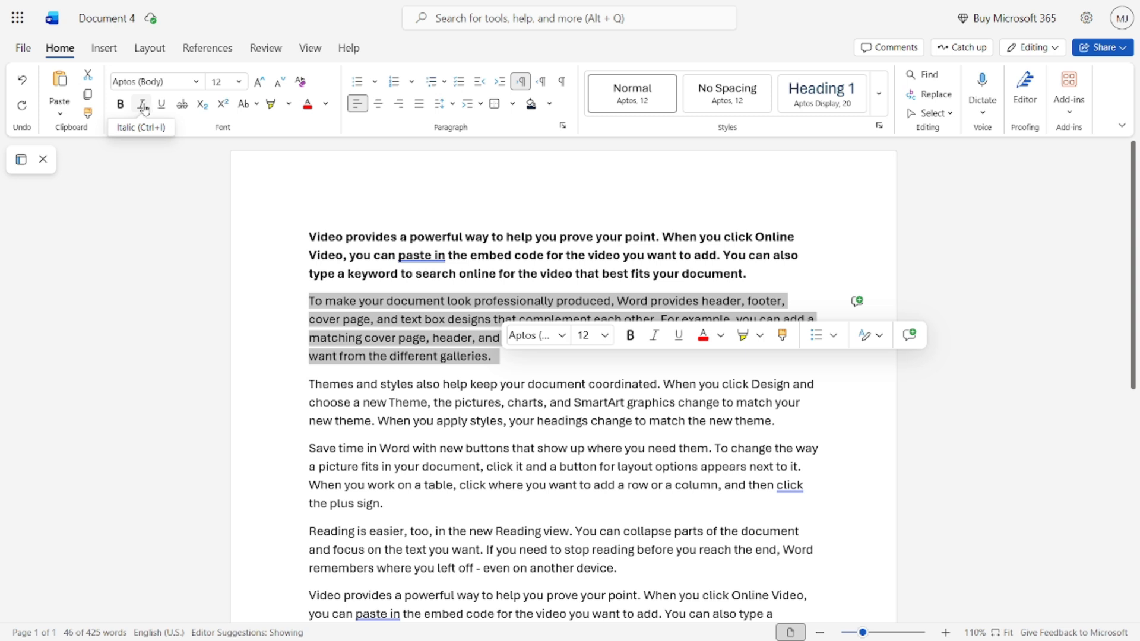
{"action": "left_click", "coordinate": [143, 105]}
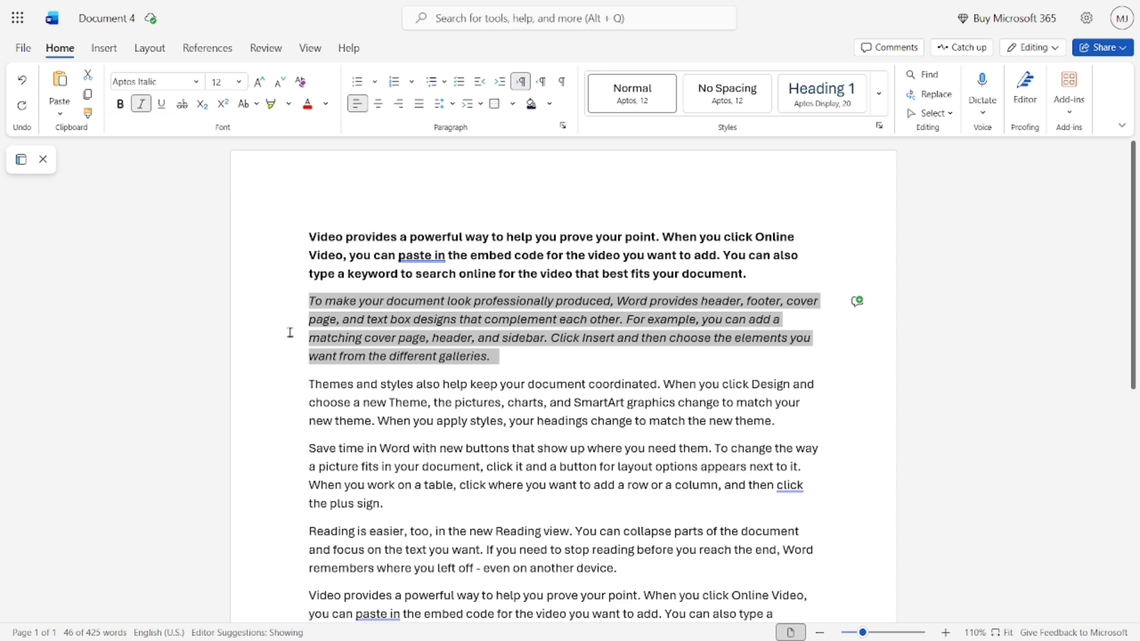
Underline the entire third paragraph, beginning "Themes and styles also help keep your document coordinated".
{"action": "left_click_drag", "start_coordinate": [332, 390], "coordinate": [796, 430]}
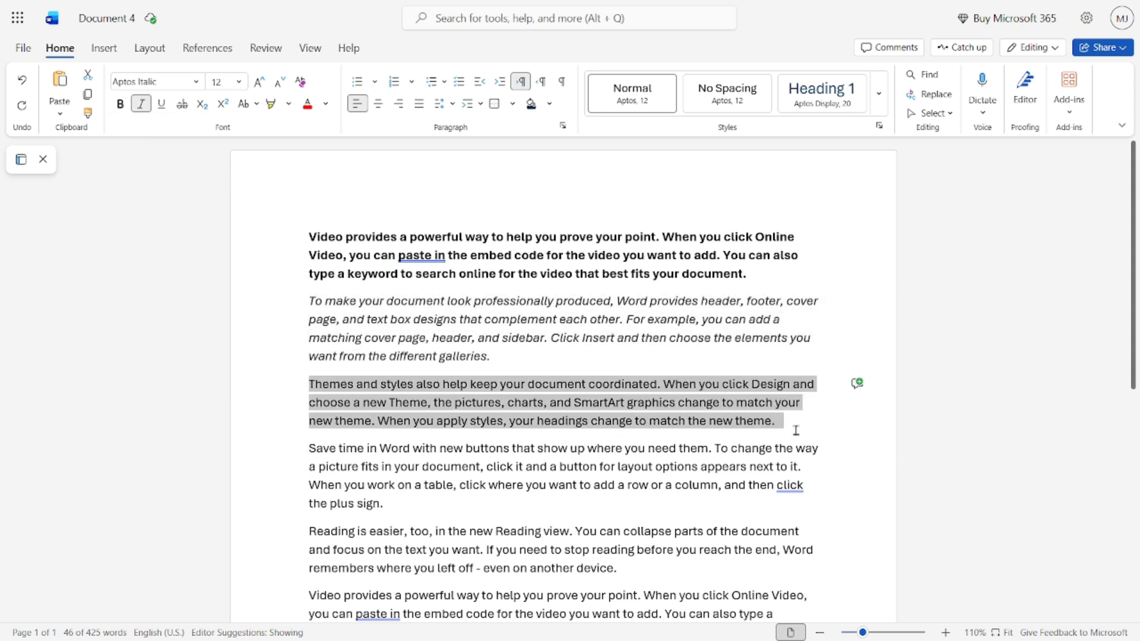
{"action": "left_click", "coordinate": [162, 104]}
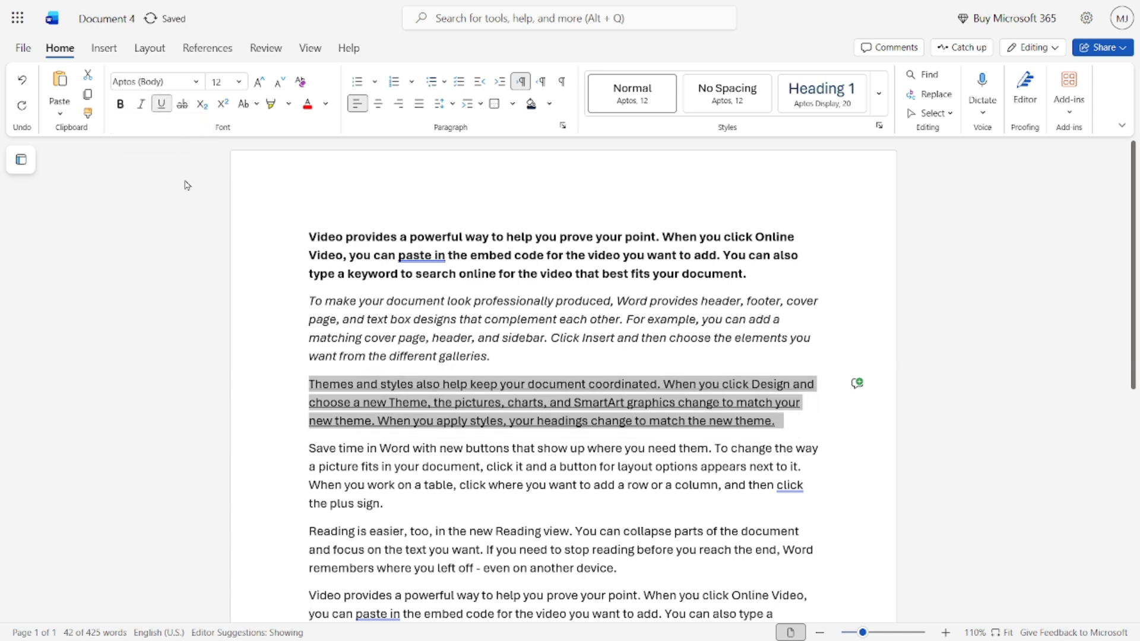
{"action": "left_click", "coordinate": [386, 403]}
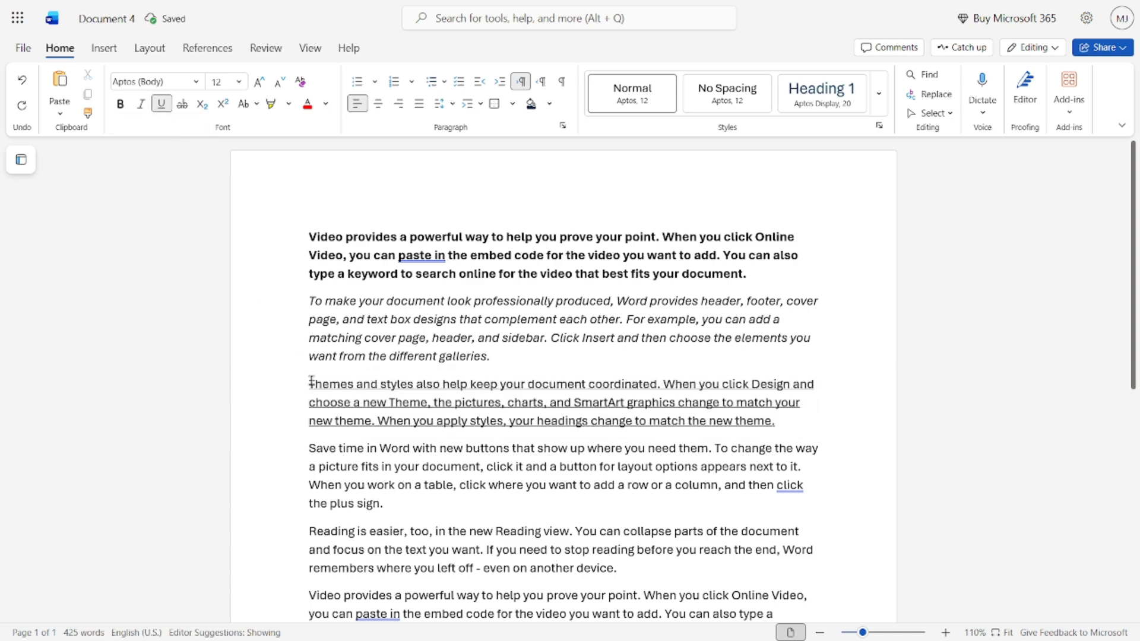
Apply strikethrough to the entire fourth paragraph, beginning "Save time in Word with new buttons".
{"action": "scroll", "coordinate": [313, 383], "scroll_direction": "down", "scroll_amount": 2}
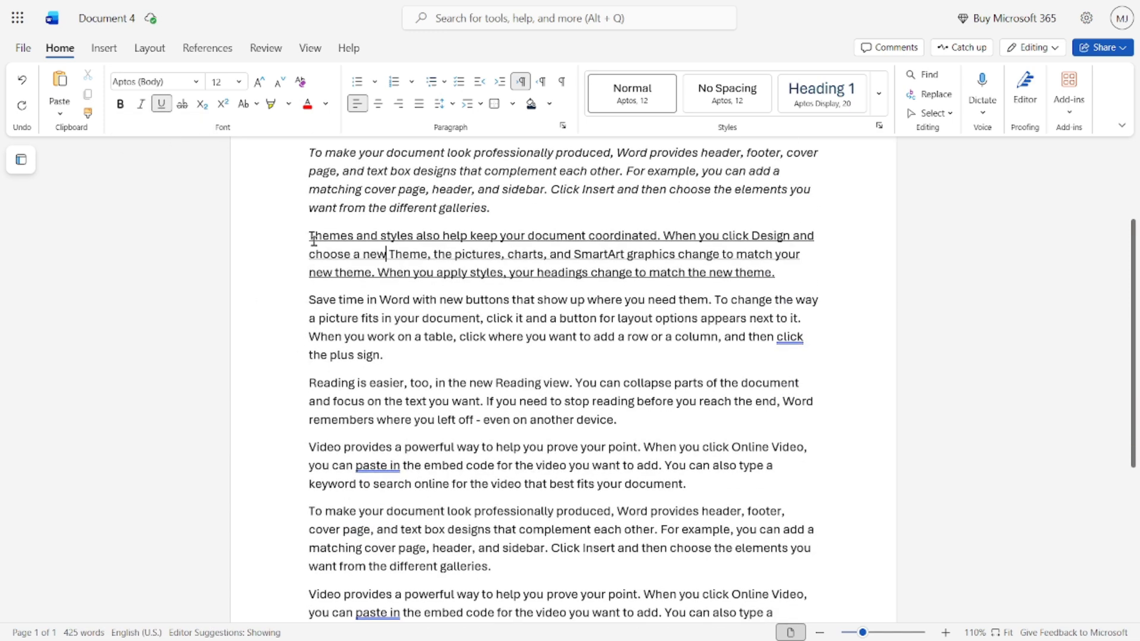
{"action": "scroll", "coordinate": [339, 265], "scroll_direction": "up", "scroll_amount": 1}
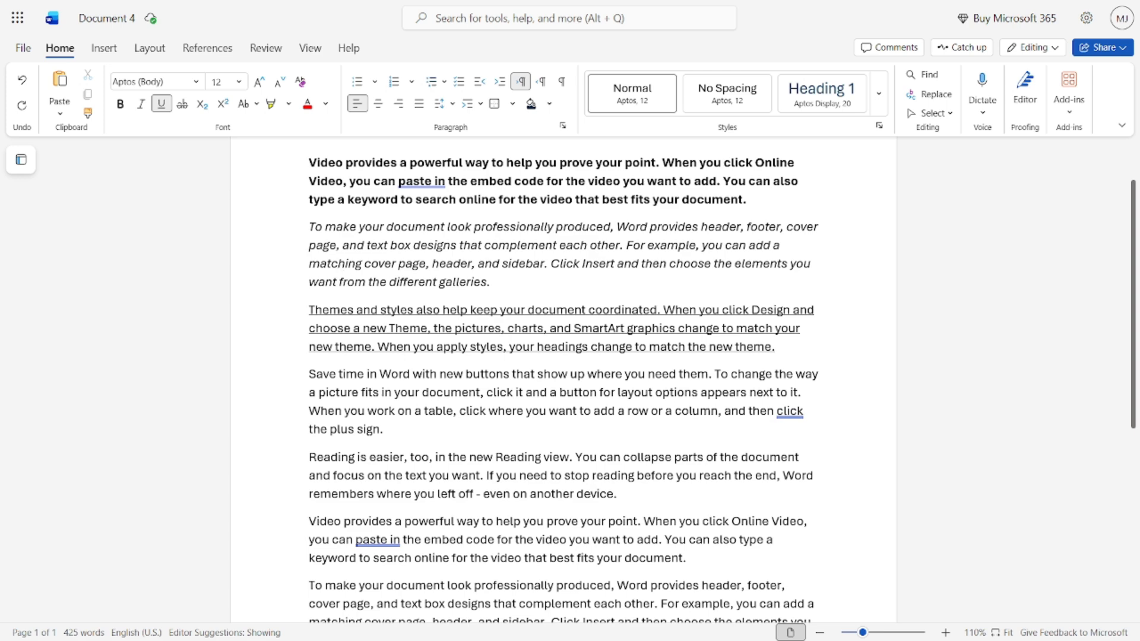
{"action": "left_click", "coordinate": [820, 632]}
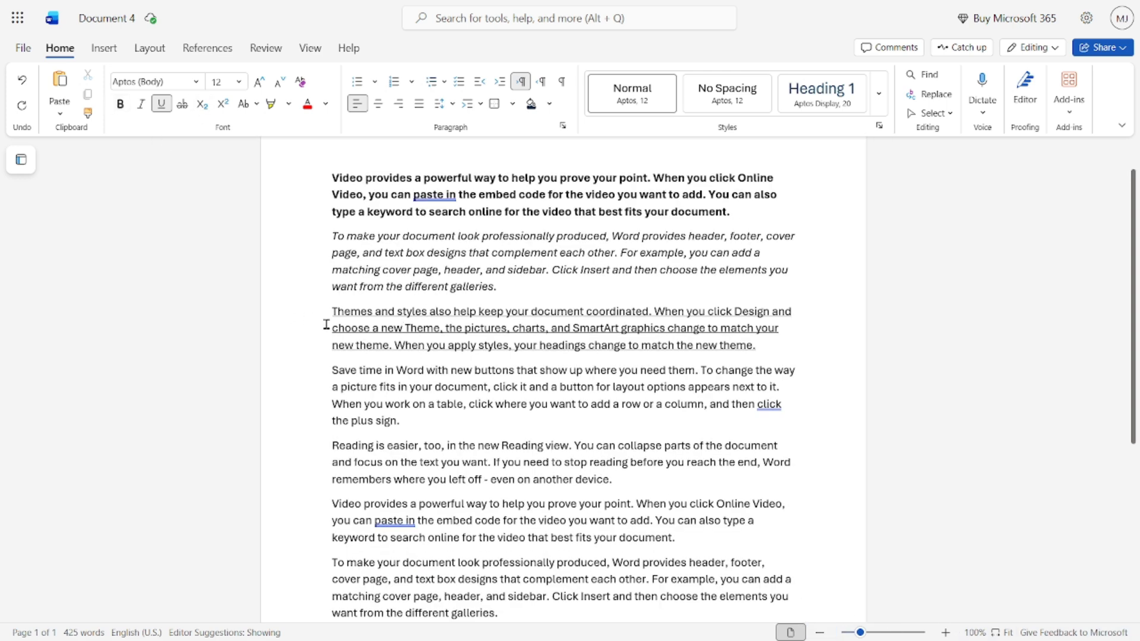
{"action": "left_click_drag", "start_coordinate": [333, 369], "coordinate": [413, 422]}
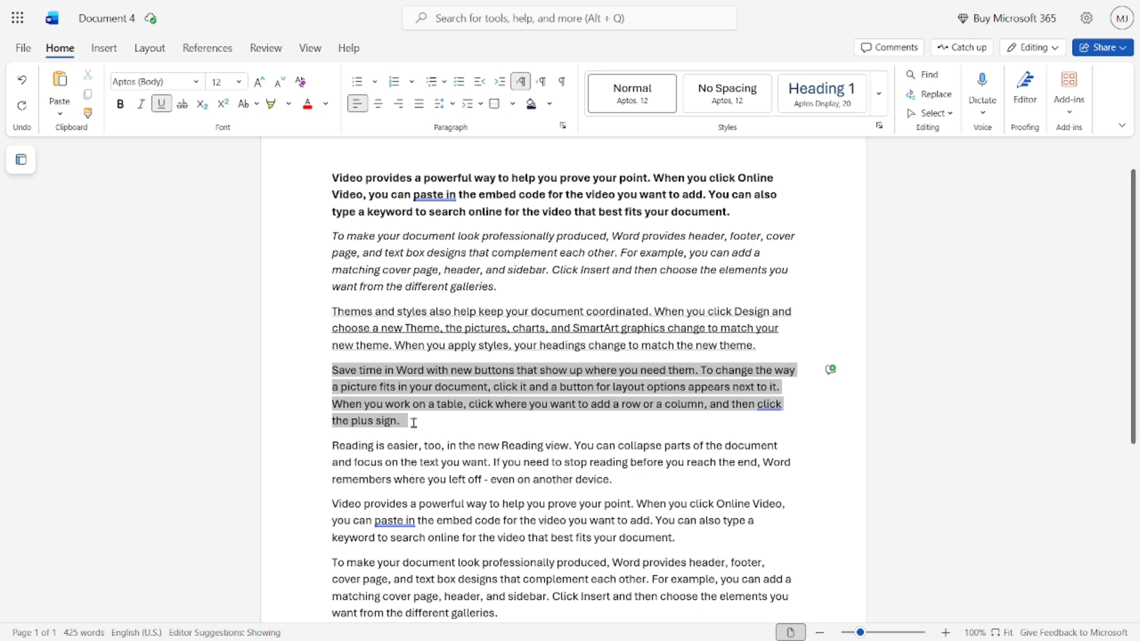
{"action": "left_click", "coordinate": [182, 105]}
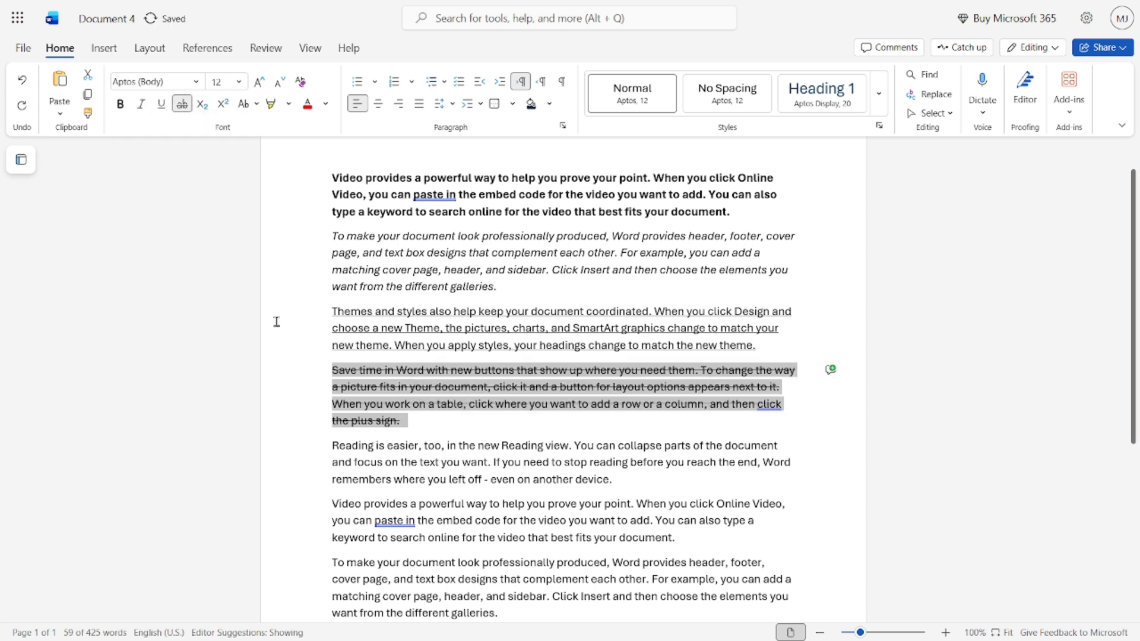
{"action": "left_click", "coordinate": [342, 403]}
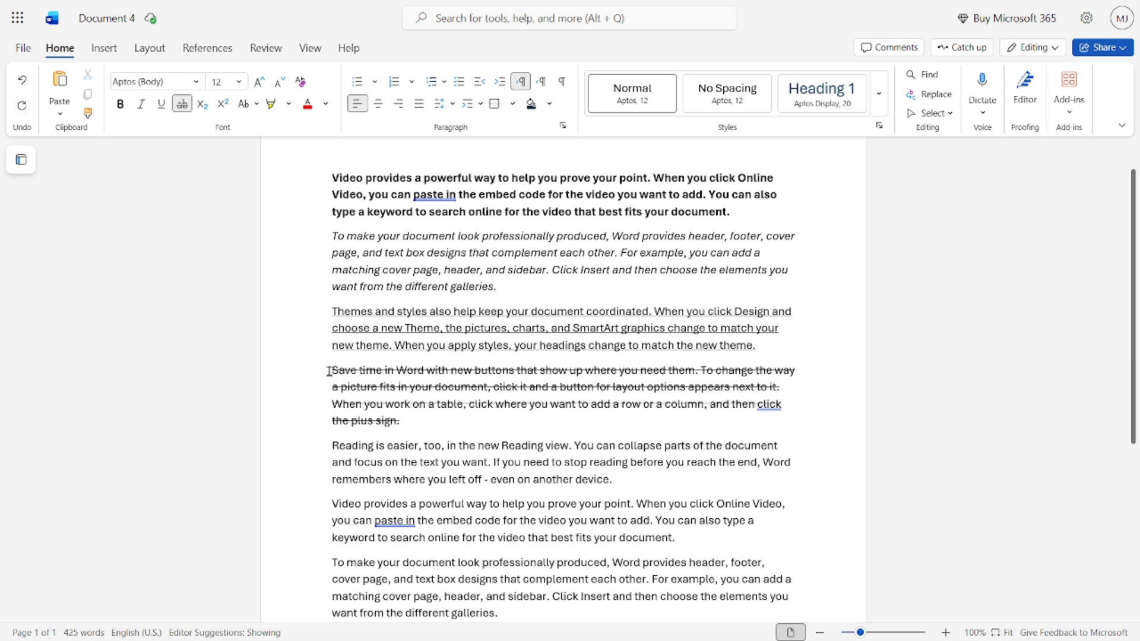
{"action": "left_click_drag", "start_coordinate": [333, 372], "coordinate": [394, 422]}
{"action": "left_click", "coordinate": [393, 432]}
Change the font of the fifth paragraph, beginning "Reading is easier, too", to Times New Roman.
{"action": "left_click_drag", "start_coordinate": [331, 446], "coordinate": [624, 479]}
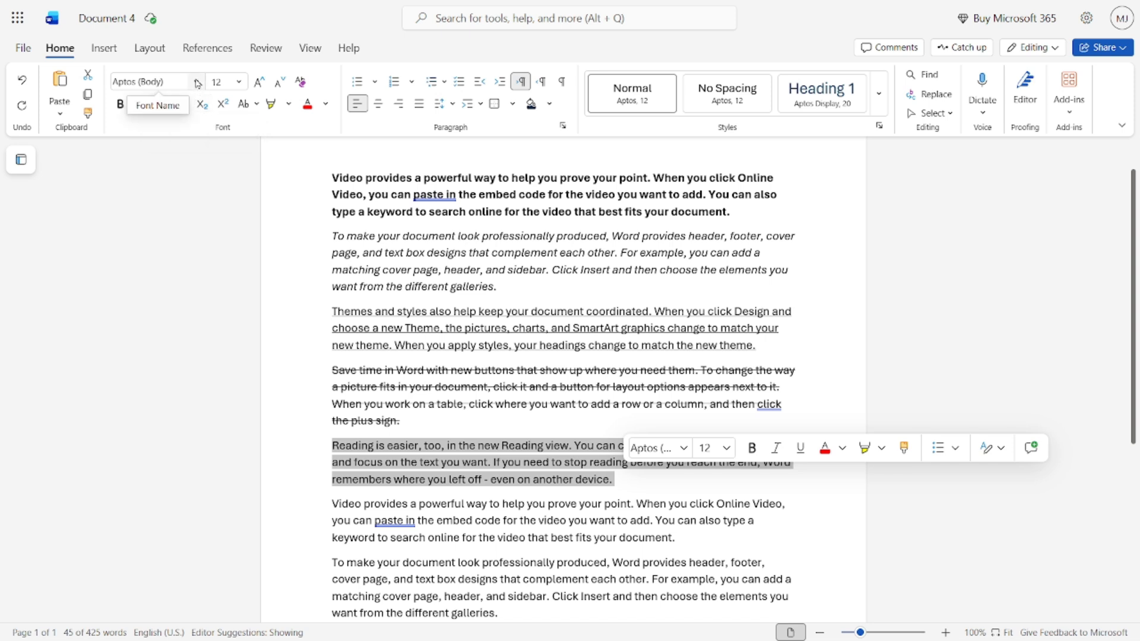
{"action": "left_click", "coordinate": [197, 83]}
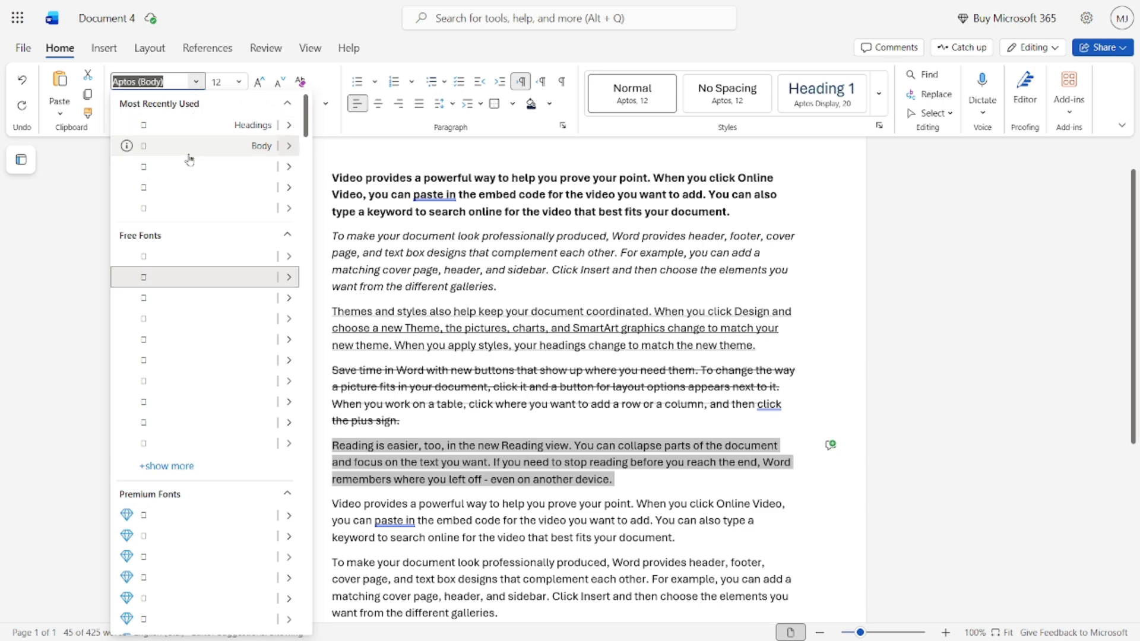
{"action": "scroll", "coordinate": [188, 186], "scroll_direction": "down", "scroll_amount": 2}
{"action": "scroll", "coordinate": [189, 217], "scroll_direction": "up", "scroll_amount": 3}
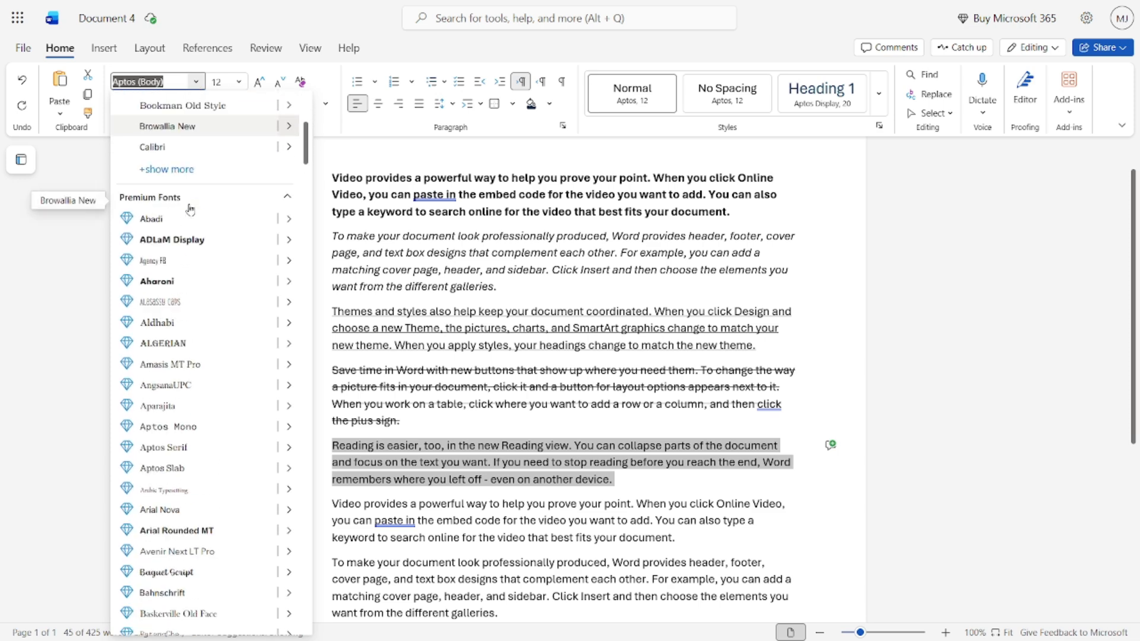
{"action": "scroll", "coordinate": [198, 228], "scroll_direction": "up", "scroll_amount": 5}
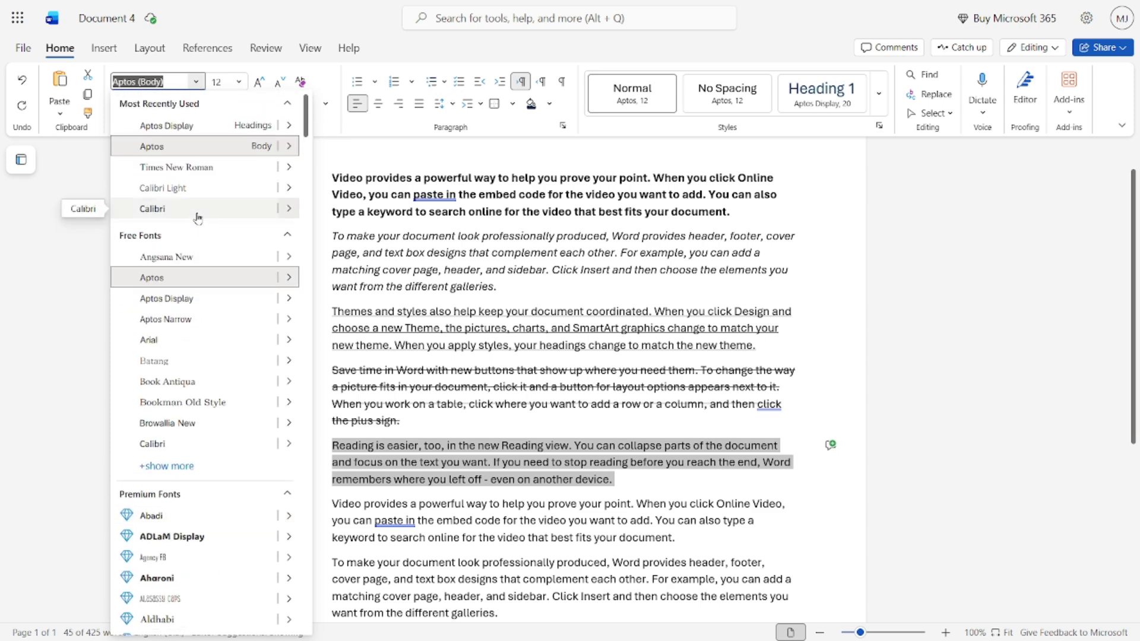
{"action": "left_click", "coordinate": [211, 168]}
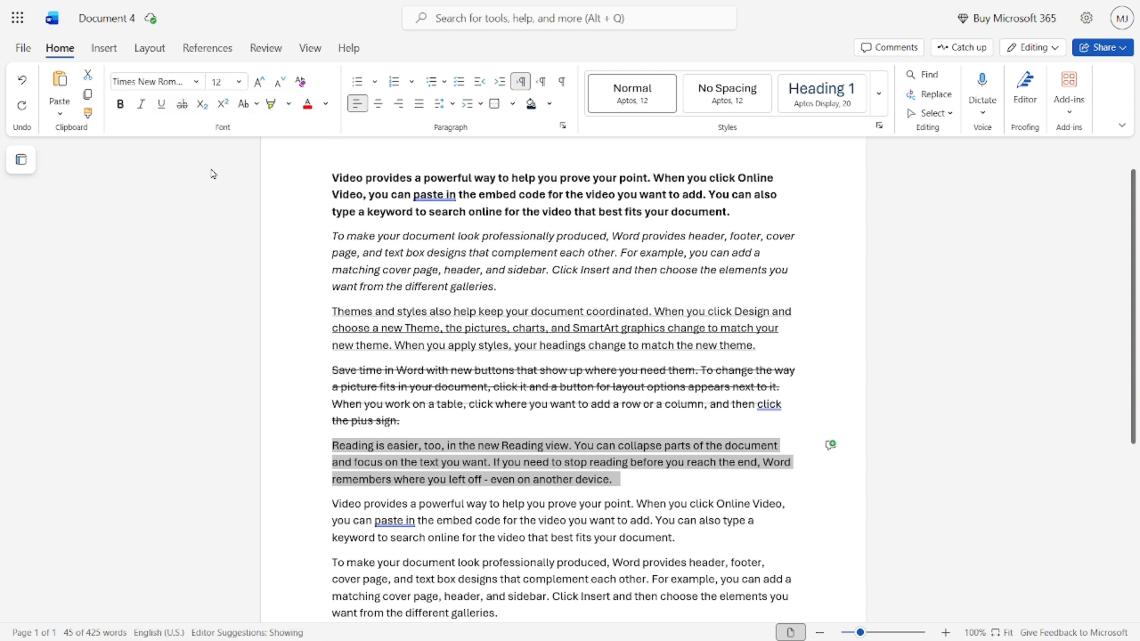
Compare the fonts used in the "Reading is easier, too" paragraph and in the struck-through paragraph above it.
{"action": "scroll", "coordinate": [617, 478], "scroll_direction": "down", "scroll_amount": 3}
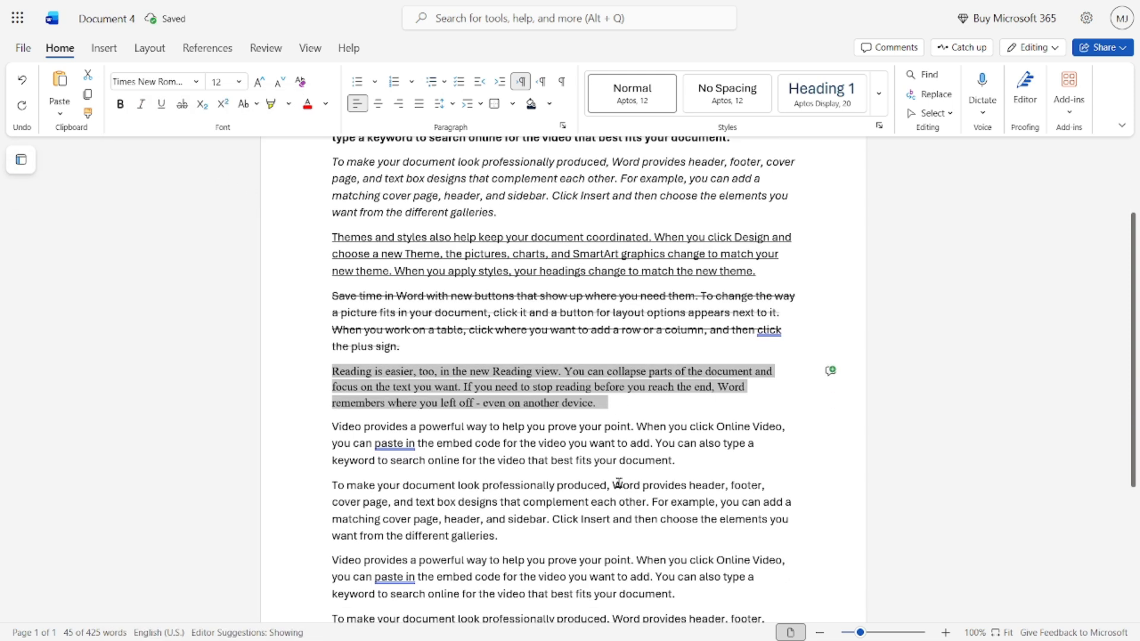
{"action": "left_click", "coordinate": [945, 632]}
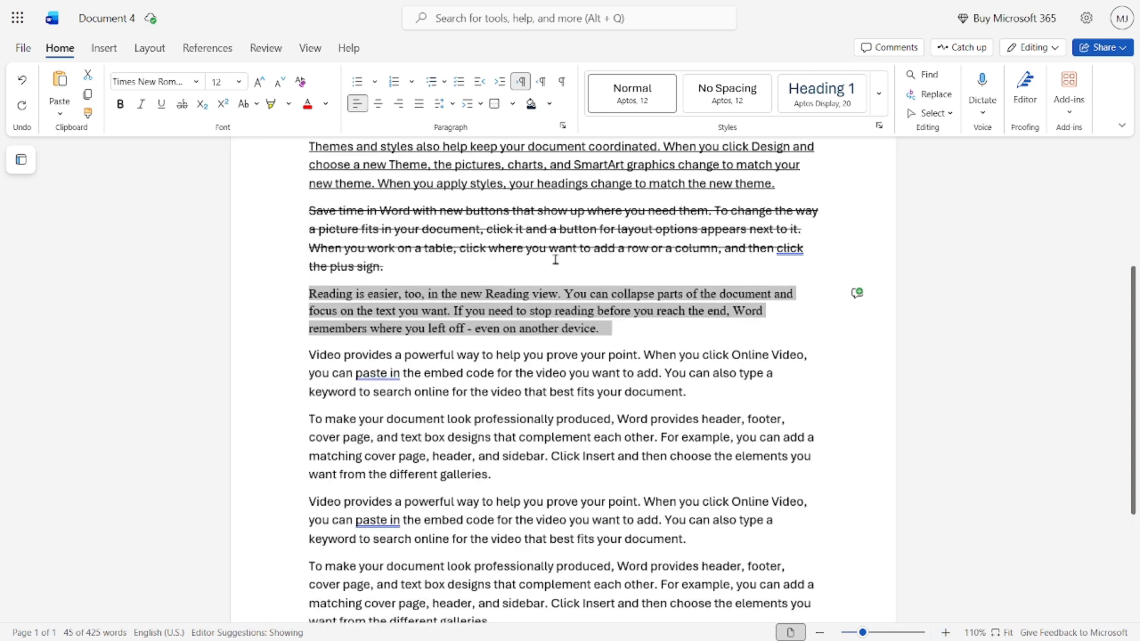
{"action": "left_click", "coordinate": [364, 294]}
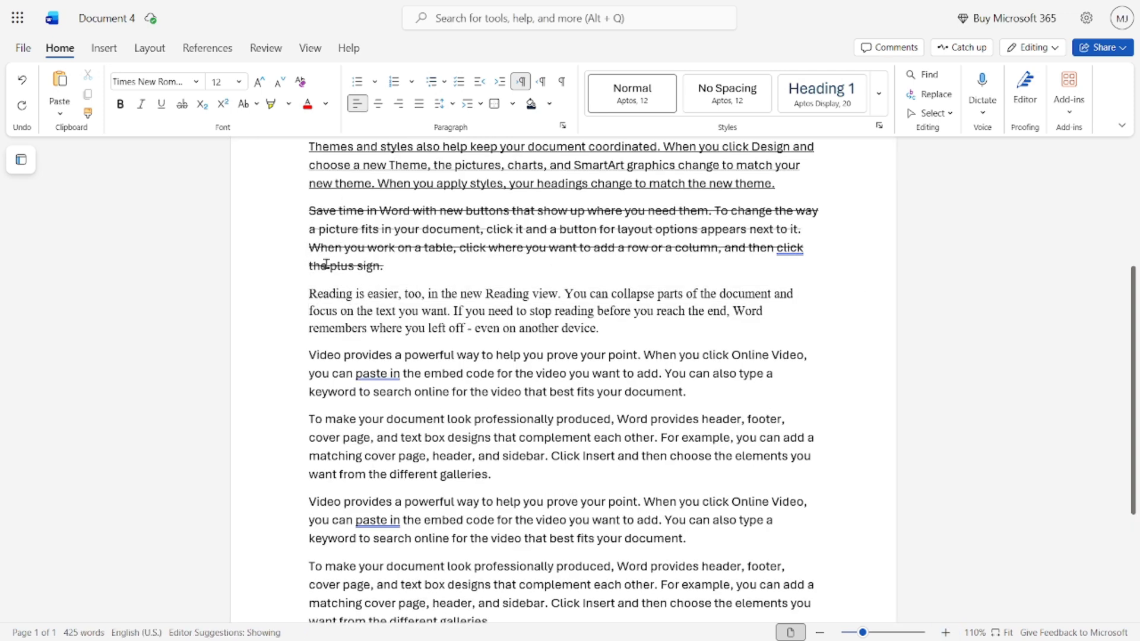
{"action": "left_click", "coordinate": [331, 242]}
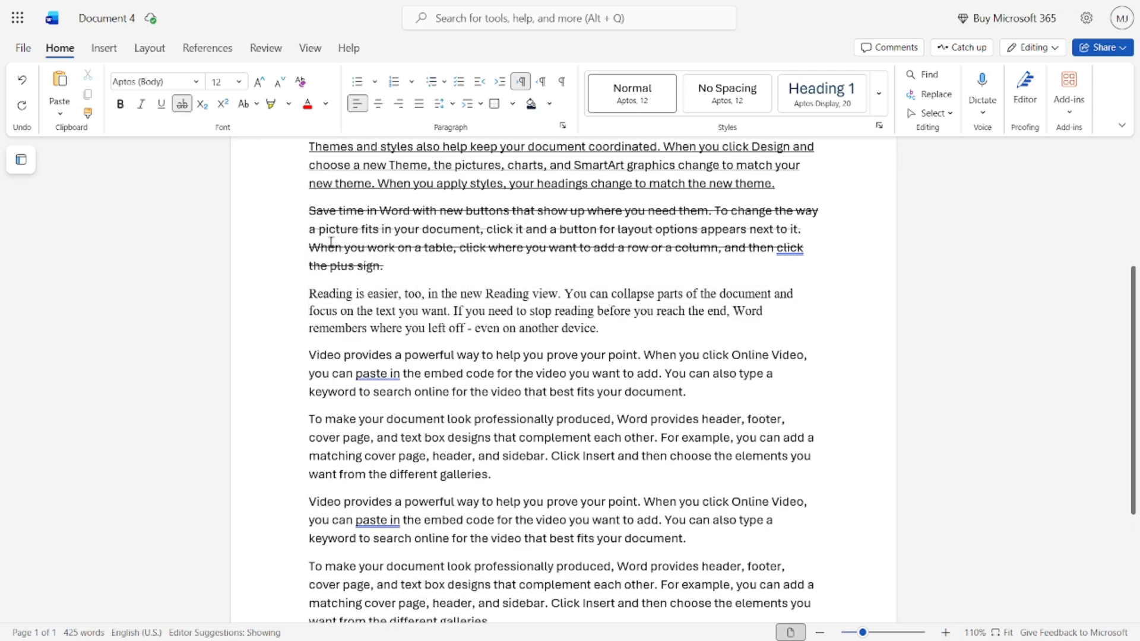
{"action": "left_click", "coordinate": [338, 293]}
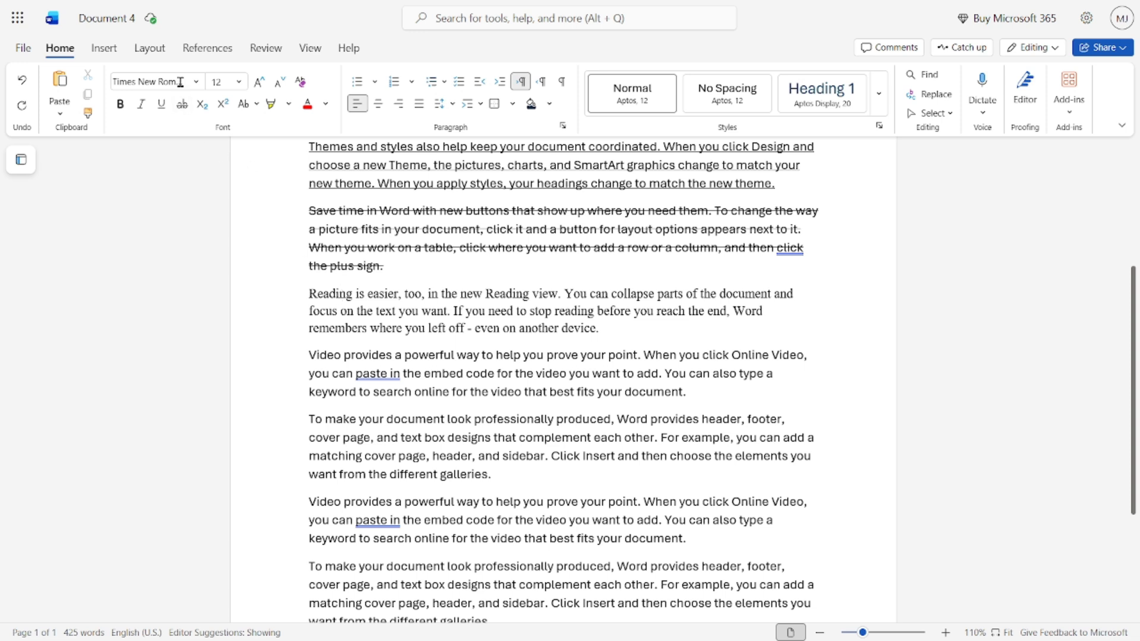
{"action": "left_click", "coordinate": [330, 221]}
{"action": "left_click", "coordinate": [377, 327]}
{"action": "left_click_drag", "start_coordinate": [308, 352], "coordinate": [422, 375]}
Set the font size of the "Reading is easier, too" paragraph to 20.
{"action": "left_click_drag", "start_coordinate": [308, 292], "coordinate": [639, 334]}
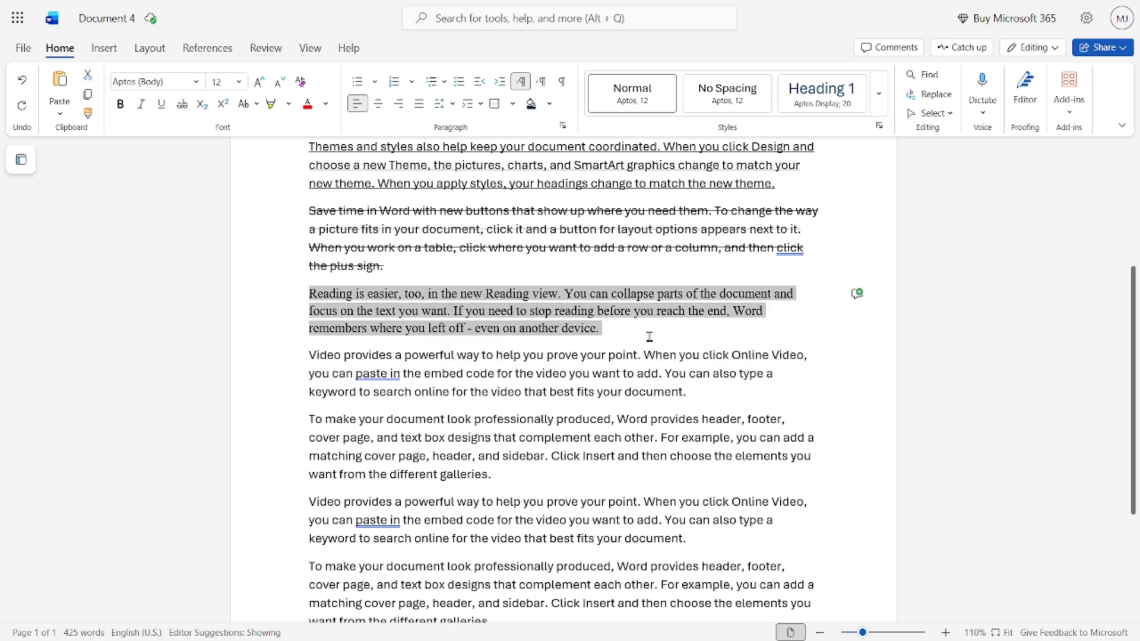
{"action": "left_click", "coordinate": [240, 84]}
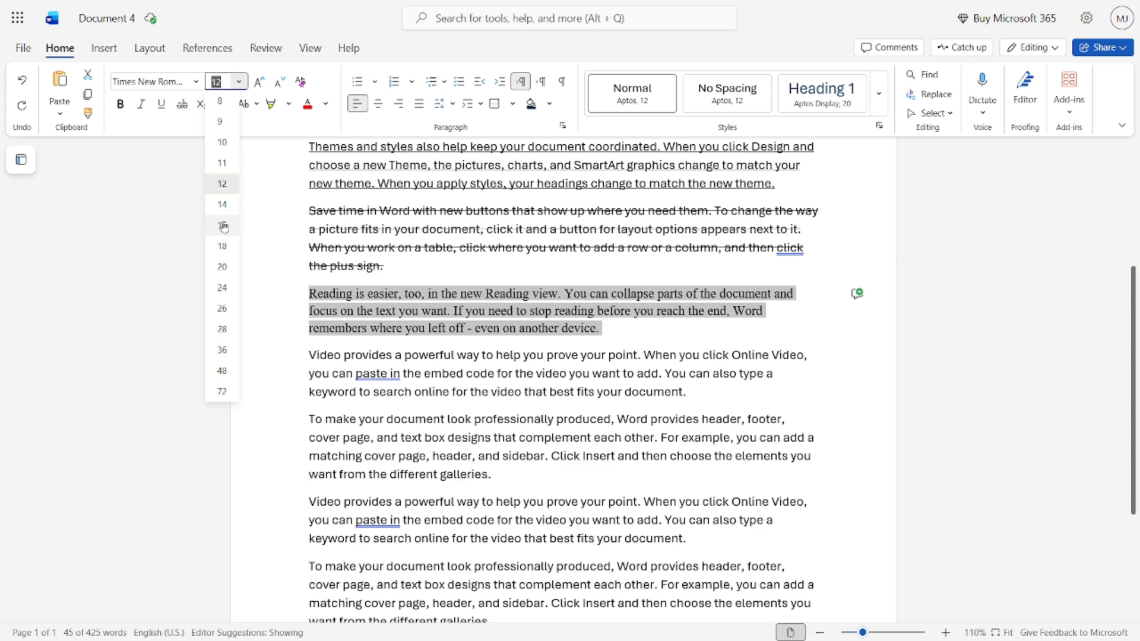
{"action": "left_click", "coordinate": [222, 269]}
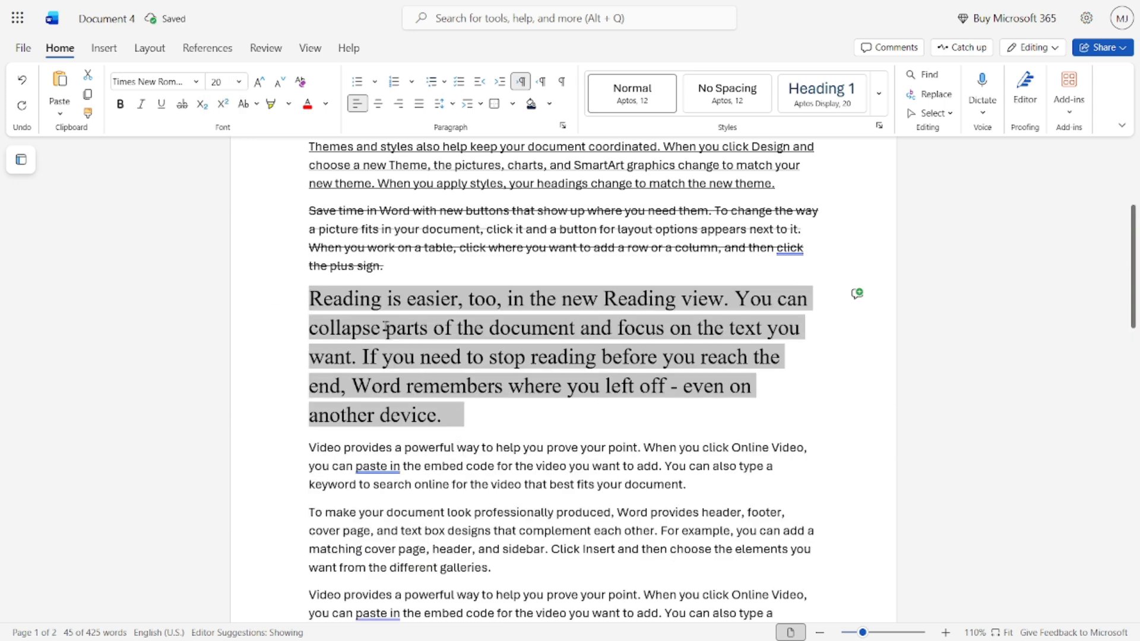
{"action": "left_click", "coordinate": [471, 425]}
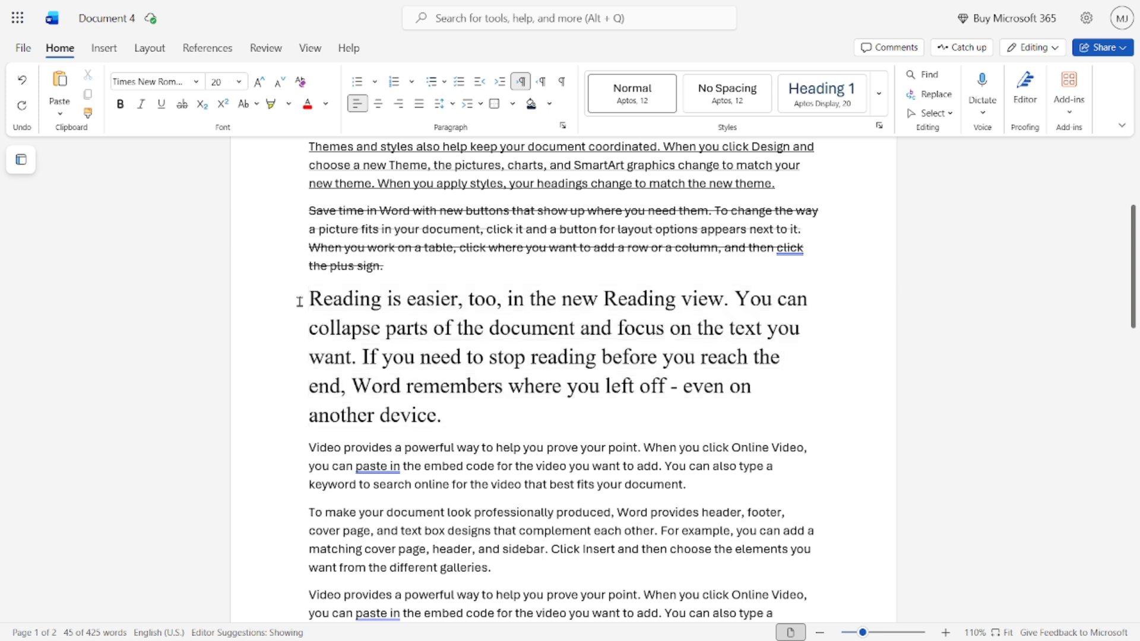
Enlarge the "Reading is easier, too" paragraph in increments with Grow Font Size until it reaches 36.
{"action": "left_click_drag", "start_coordinate": [308, 295], "coordinate": [438, 417]}
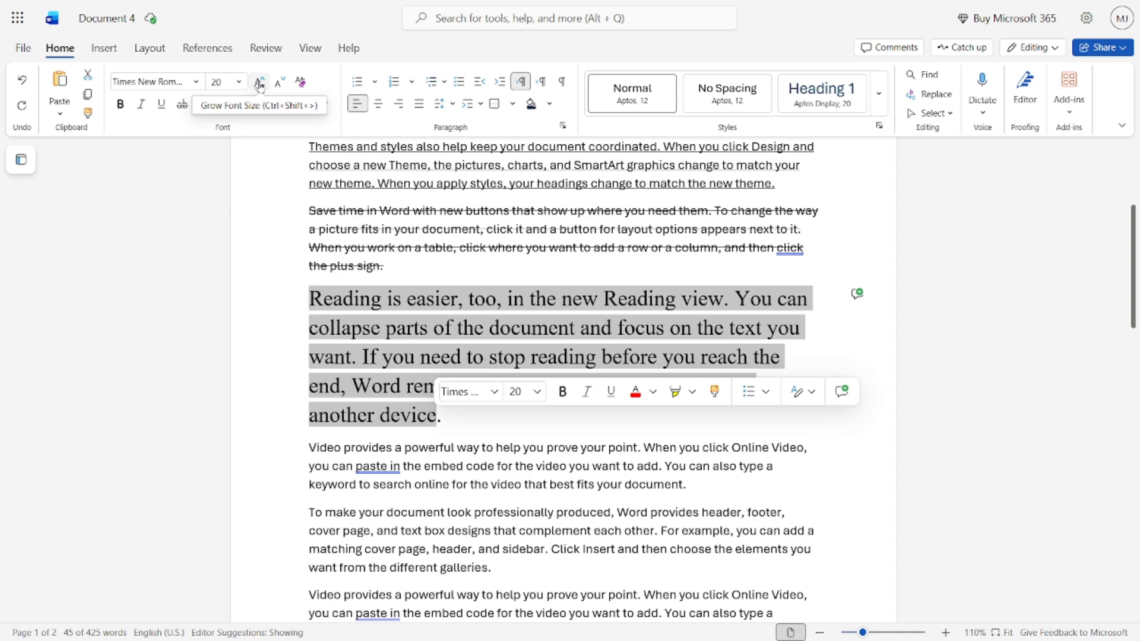
{"action": "left_click", "coordinate": [259, 83]}
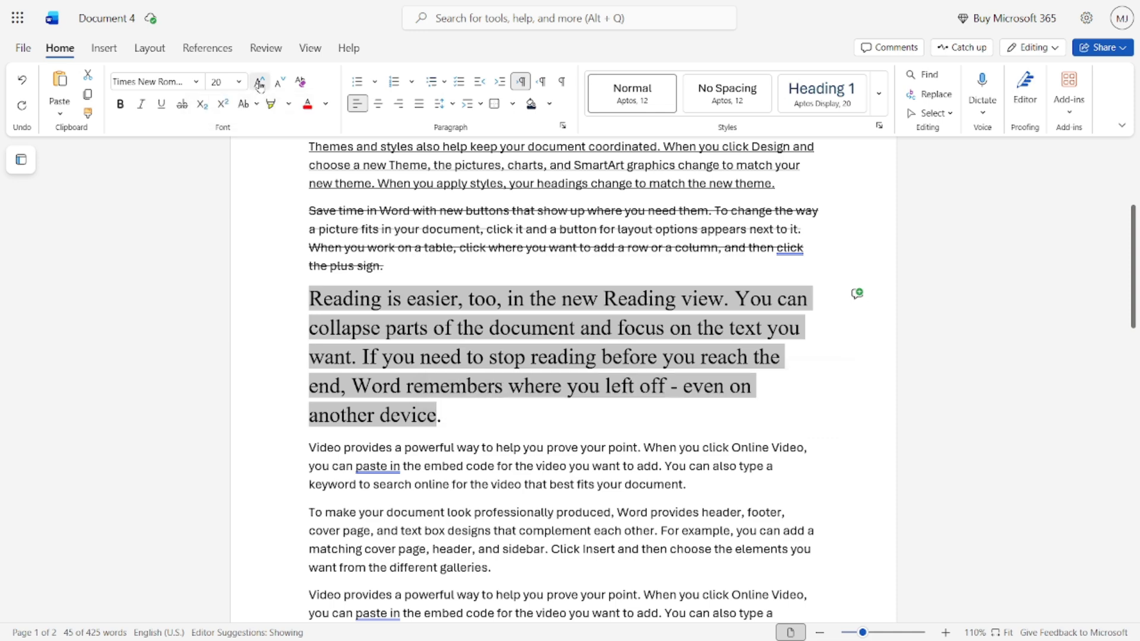
{"action": "left_click", "coordinate": [259, 83]}
{"action": "left_click", "coordinate": [259, 83]}
{"action": "left_click", "coordinate": [259, 83]}
{"action": "left_click", "coordinate": [259, 84]}
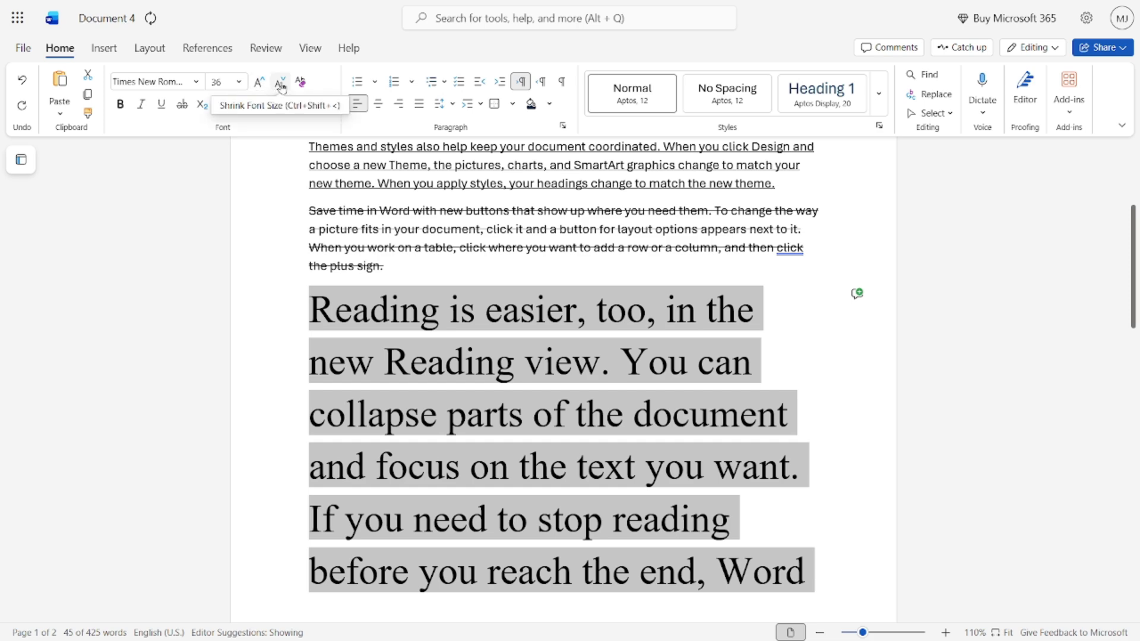
Reduce the "Reading is easier, too" paragraph in increments with Shrink Font Size down to 14.
{"action": "left_click", "coordinate": [281, 86]}
{"action": "left_click", "coordinate": [281, 85]}
{"action": "left_click", "coordinate": [281, 86]}
{"action": "left_click", "coordinate": [282, 86]}
{"action": "left_click", "coordinate": [281, 85]}
{"action": "left_click", "coordinate": [281, 86]}
{"action": "left_click", "coordinate": [281, 86]}
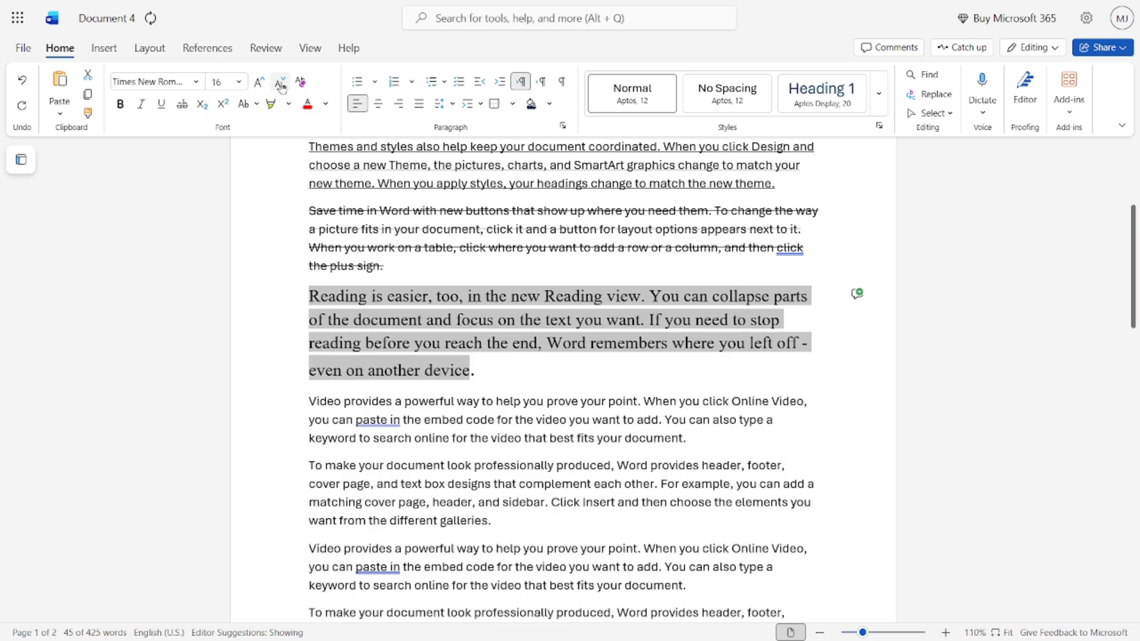
{"action": "left_click", "coordinate": [281, 86]}
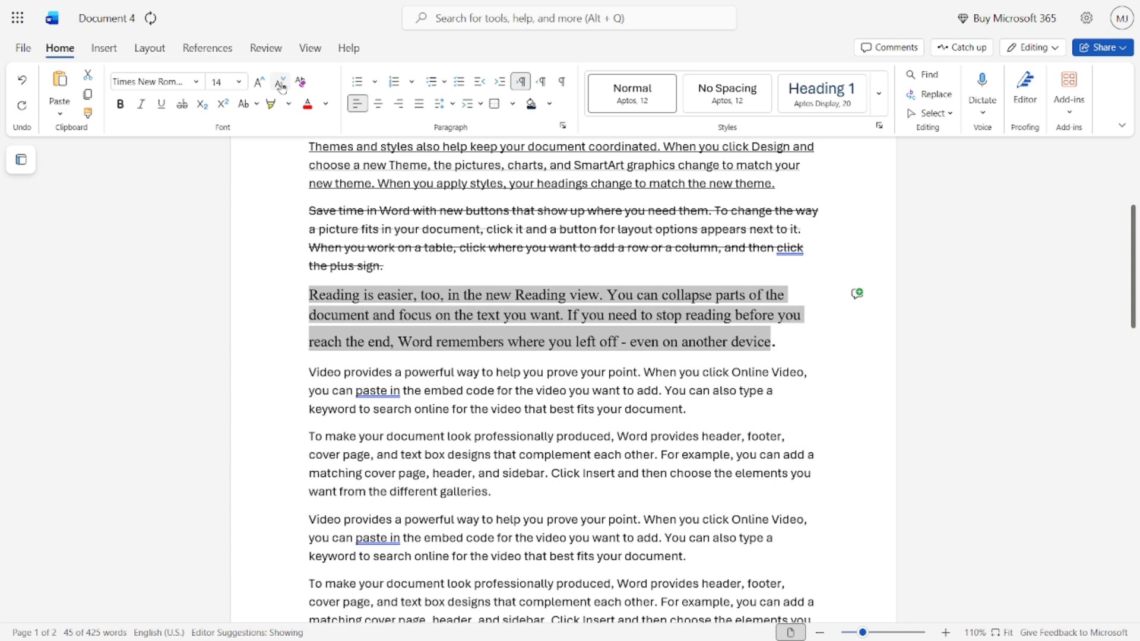
Clear all formatting from the entire "Reading is easier, too" paragraph, including its final period.
{"action": "left_click", "coordinate": [355, 333]}
{"action": "left_click_drag", "start_coordinate": [309, 294], "coordinate": [780, 356]}
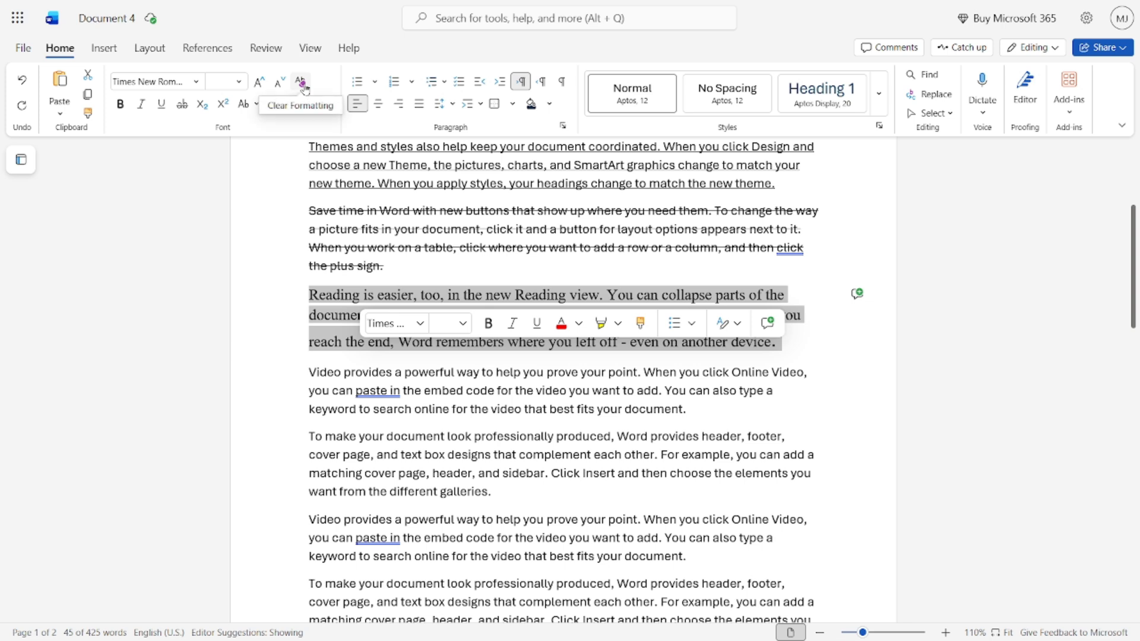
{"action": "left_click", "coordinate": [303, 83]}
{"action": "left_click", "coordinate": [332, 297]}
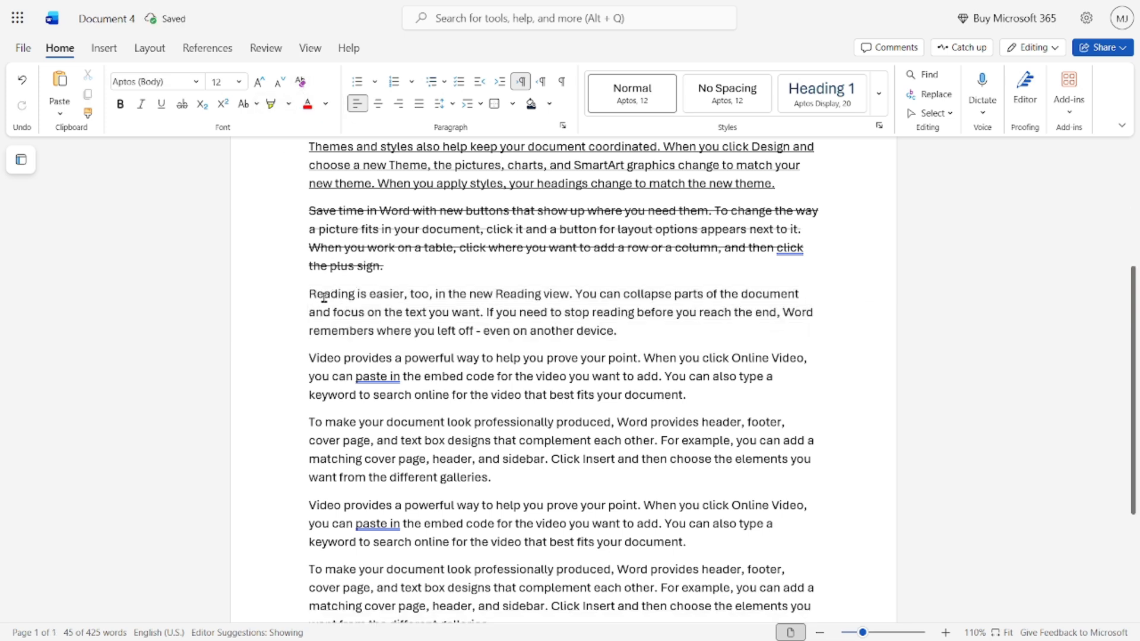
{"action": "mouse_move", "coordinate": [311, 294]}
{"action": "left_mouse_down"}
{"action": "mouse_move", "coordinate": [633, 333]}
{"action": "mouse_move", "coordinate": [307, 295]}
{"action": "left_mouse_up"}
{"action": "left_click", "coordinate": [633, 333]}
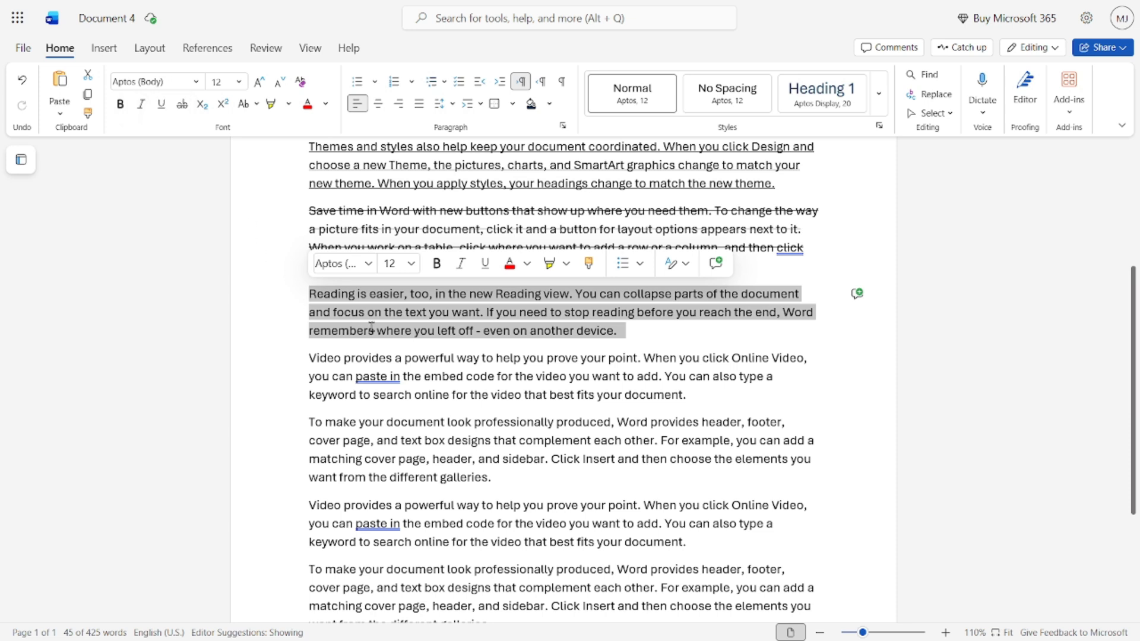
{"action": "left_click", "coordinate": [343, 310]}
{"action": "left_click_drag", "start_coordinate": [632, 334], "coordinate": [312, 292]}
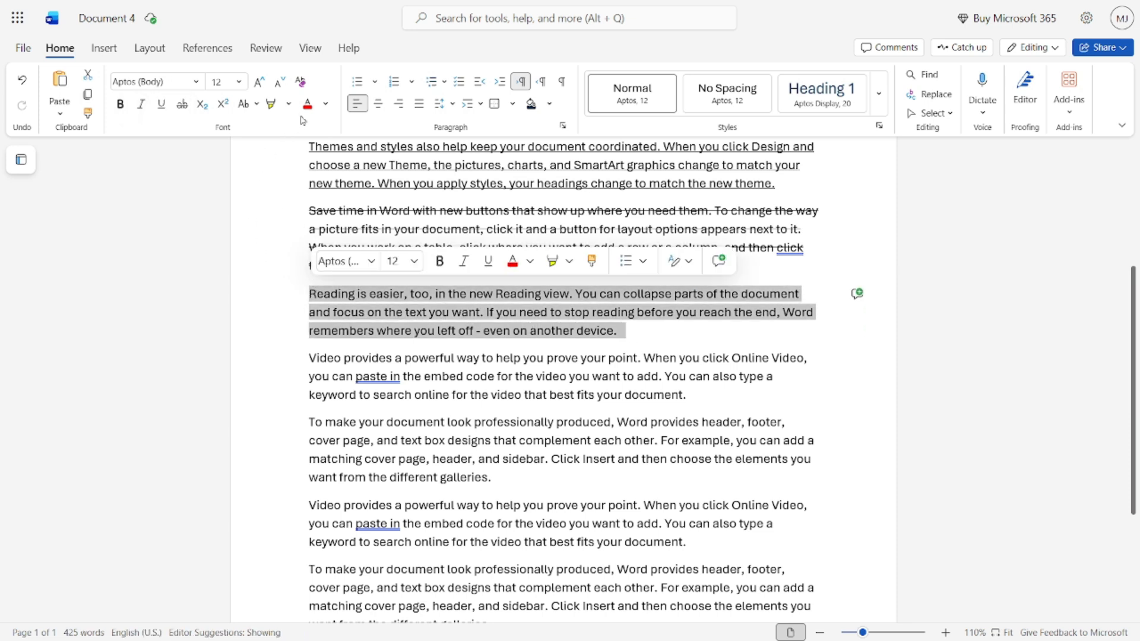
{"action": "left_click", "coordinate": [250, 204]}
{"action": "left_click", "coordinate": [635, 339]}
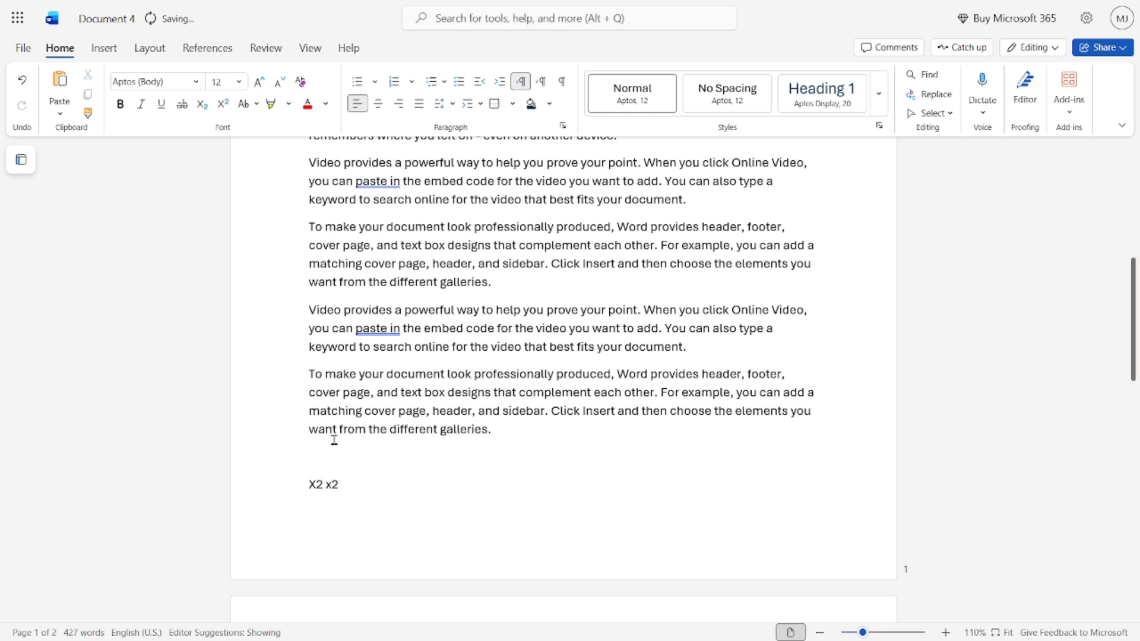
Make the 2 in "X2" subscript in the sample text "X2 x2" below the last paragraph.
{"action": "left_click_drag", "start_coordinate": [323, 486], "coordinate": [315, 486]}
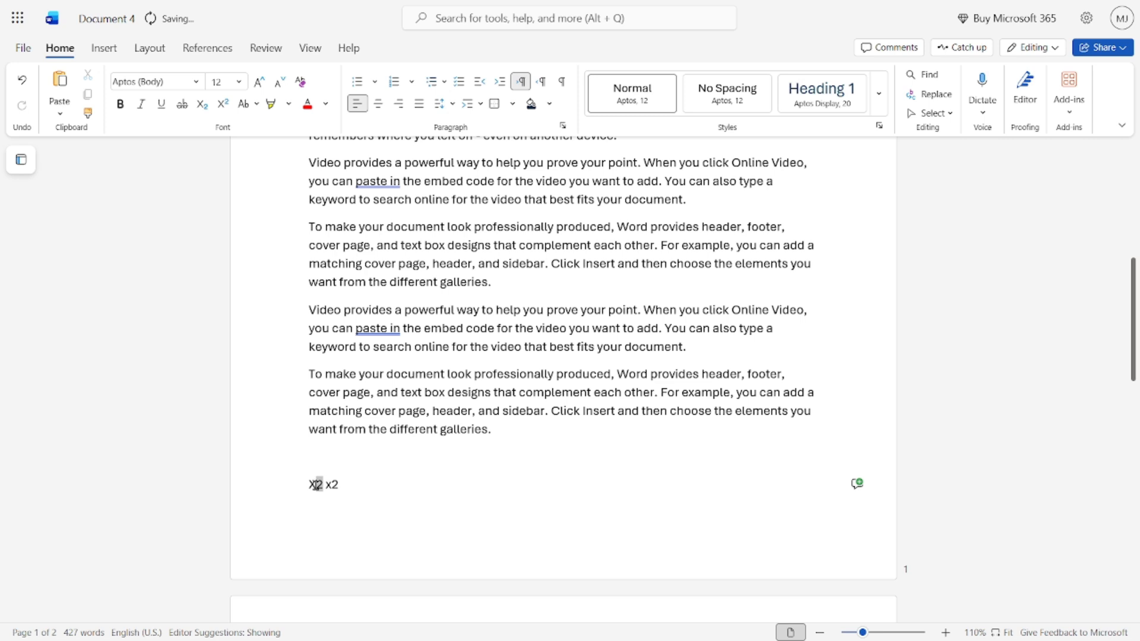
{"action": "left_click", "coordinate": [202, 109]}
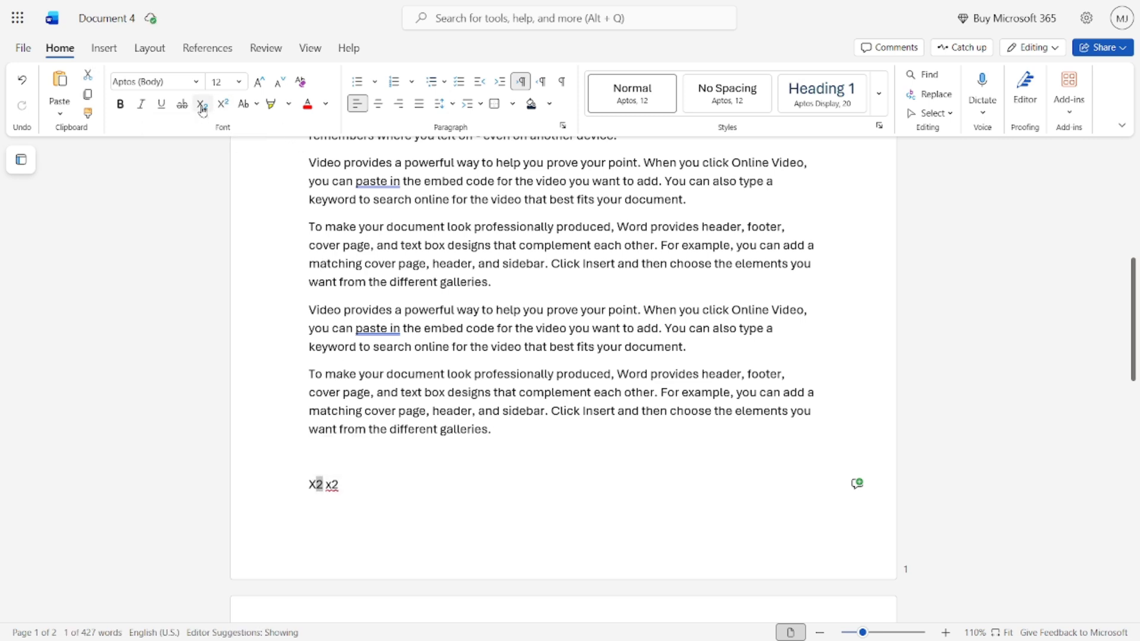
Insert a tab between the subscripted X2 and the x2 after it, and make the second 2 superscript.
{"action": "left_click", "coordinate": [329, 486]}
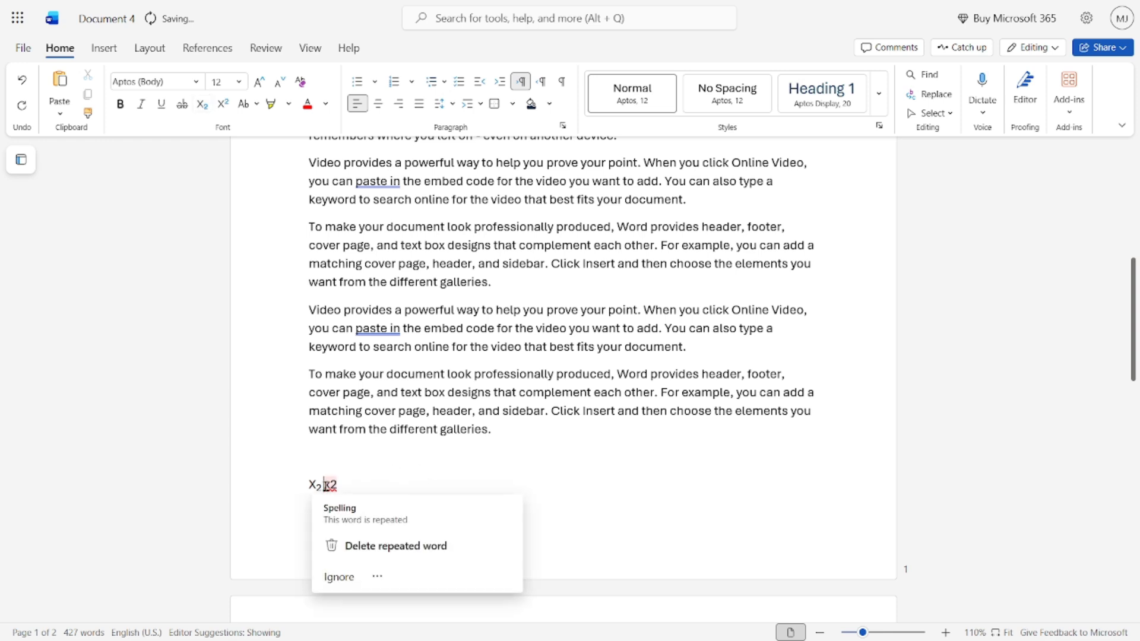
{"action": "key", "text": "Escape"}
{"action": "key", "text": "Tab"}
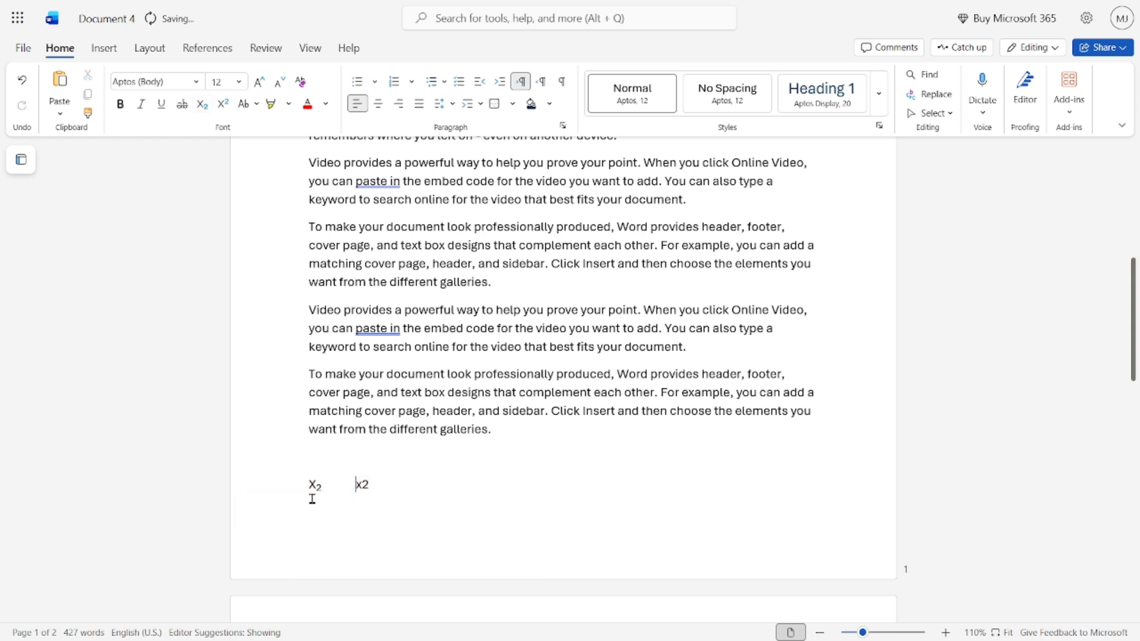
{"action": "left_click_drag", "start_coordinate": [370, 485], "coordinate": [363, 485]}
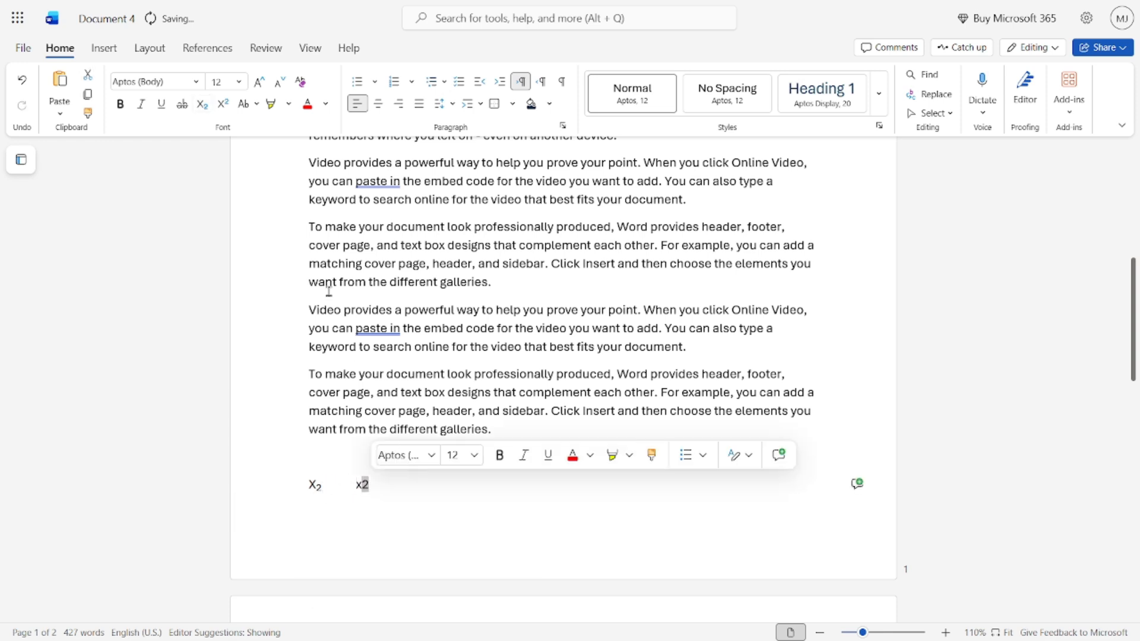
{"action": "left_click", "coordinate": [220, 111]}
{"action": "left_click", "coordinate": [369, 506]}
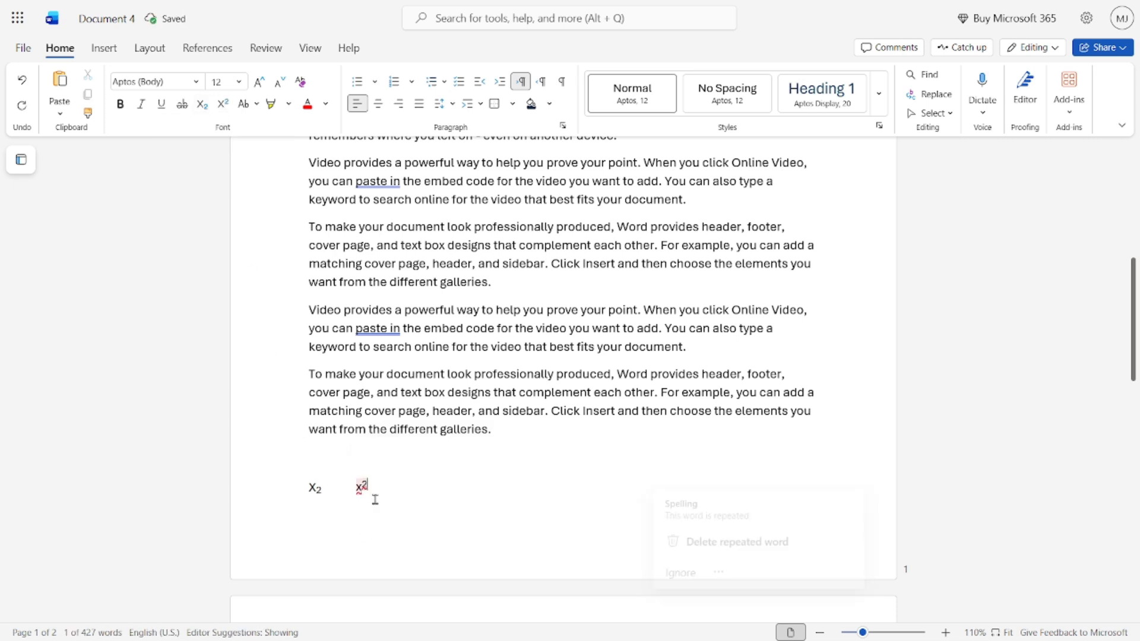
{"action": "left_click", "coordinate": [565, 469]}
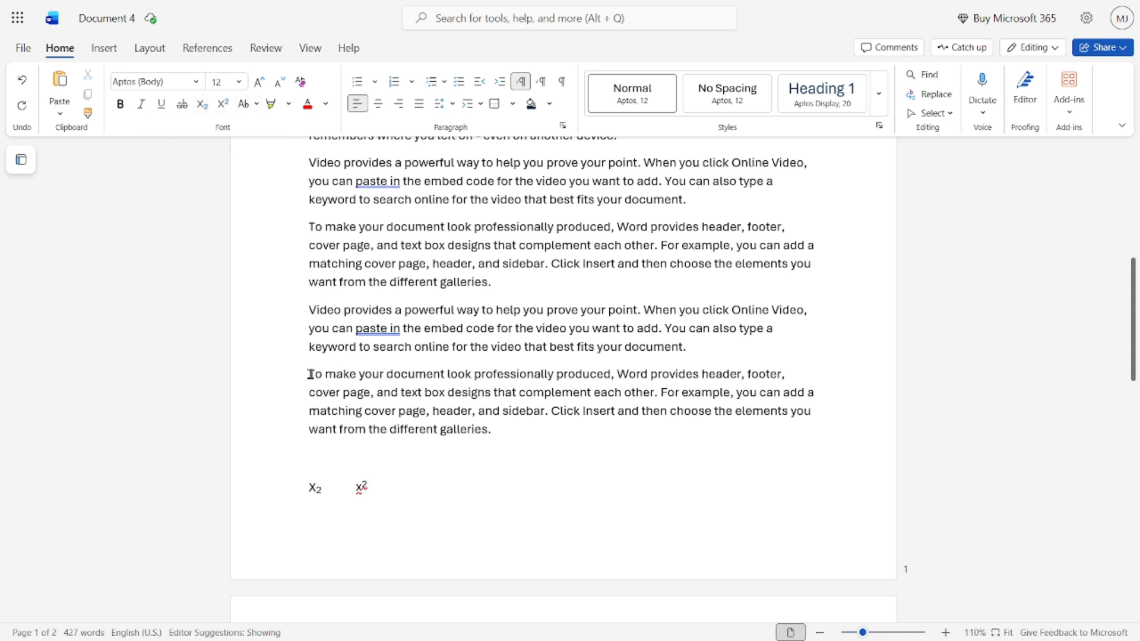
Change the last "To make your document look" paragraph to lower case, followed by UPPER CASE.
{"action": "left_click_drag", "start_coordinate": [310, 374], "coordinate": [504, 429]}
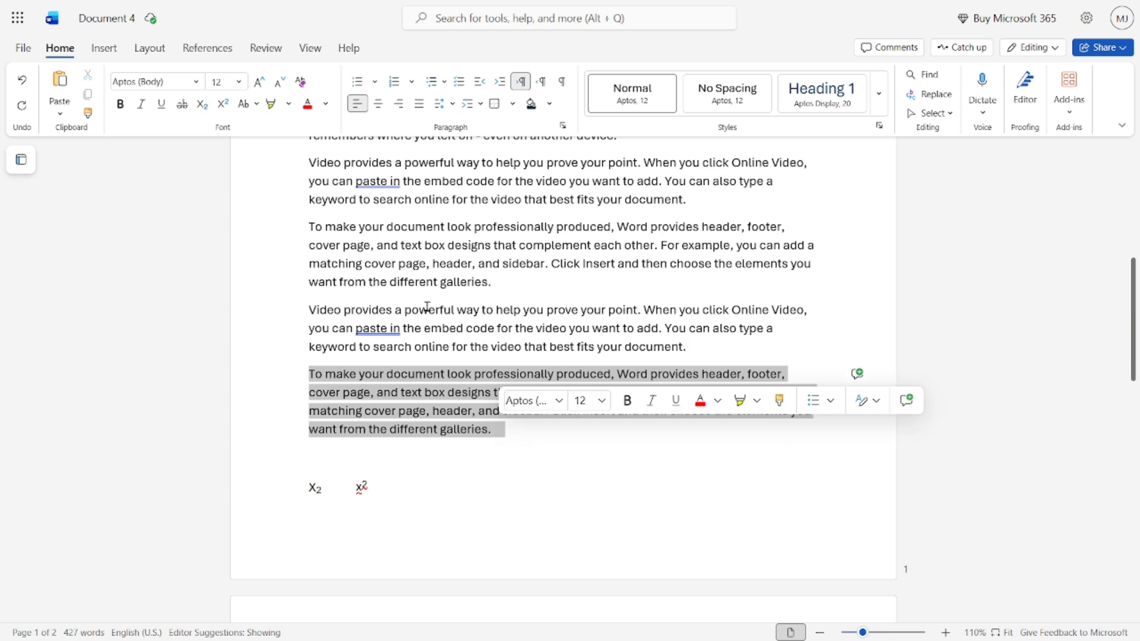
{"action": "left_click", "coordinate": [256, 105]}
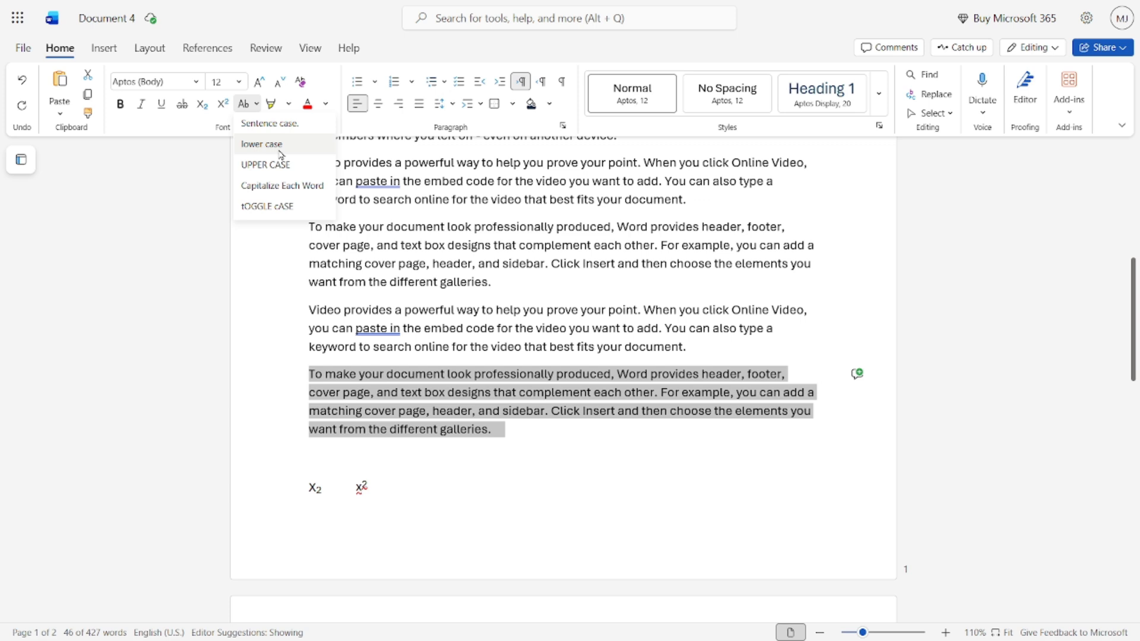
{"action": "left_click", "coordinate": [262, 145]}
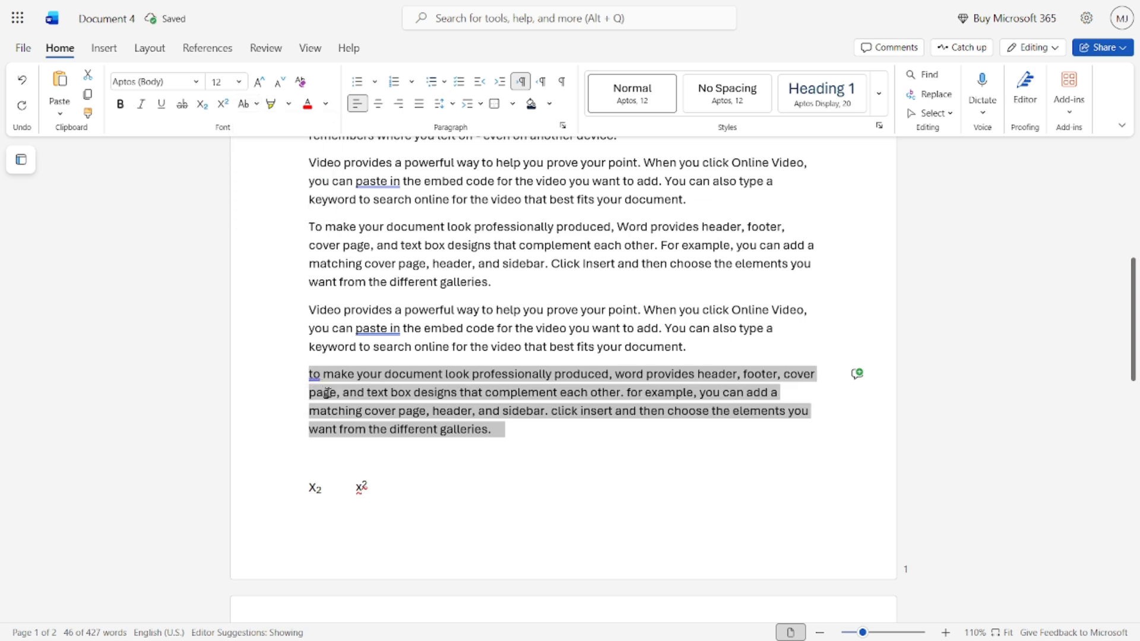
{"action": "left_click", "coordinate": [257, 105]}
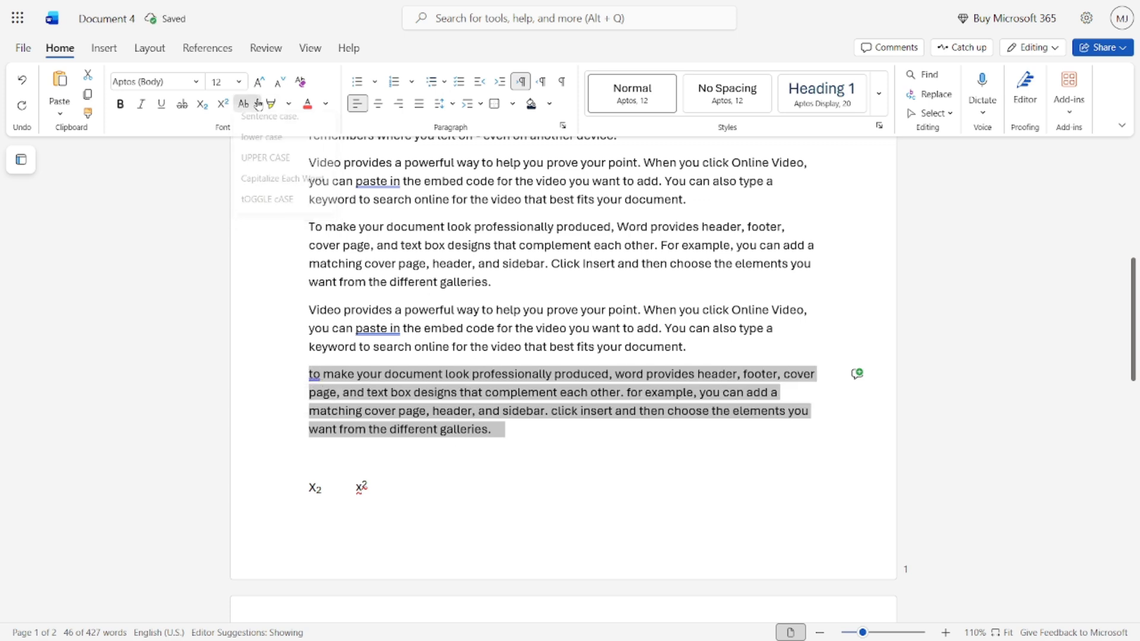
{"action": "left_click", "coordinate": [264, 158]}
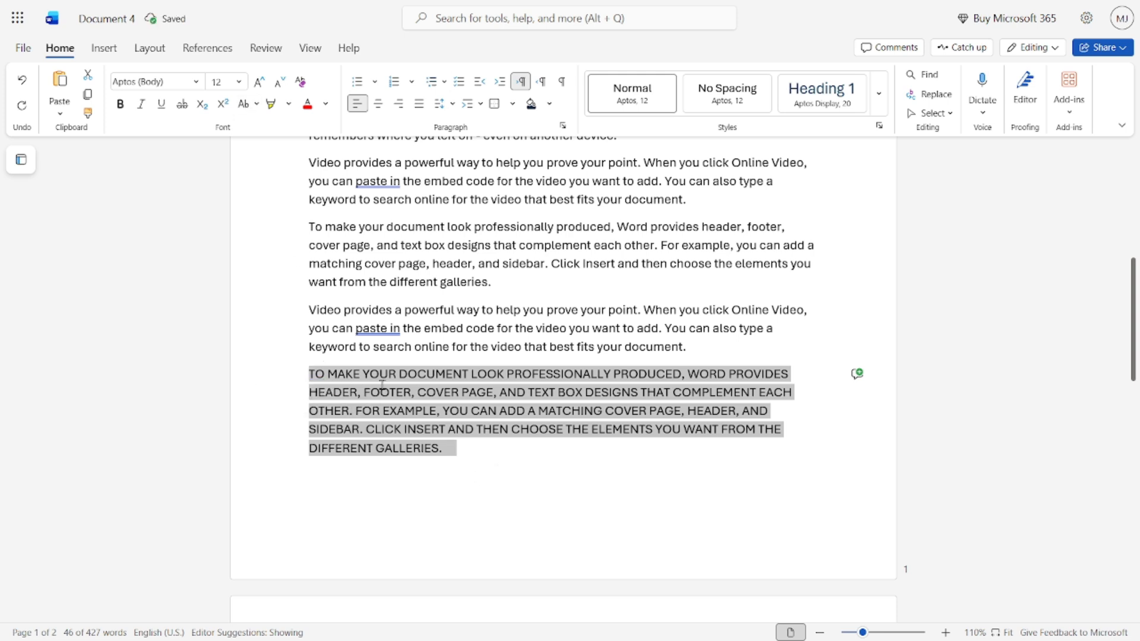
Apply Capitalize Each Word to the selected last paragraph, followed by tOGGLE cASE.
{"action": "left_click", "coordinate": [258, 106]}
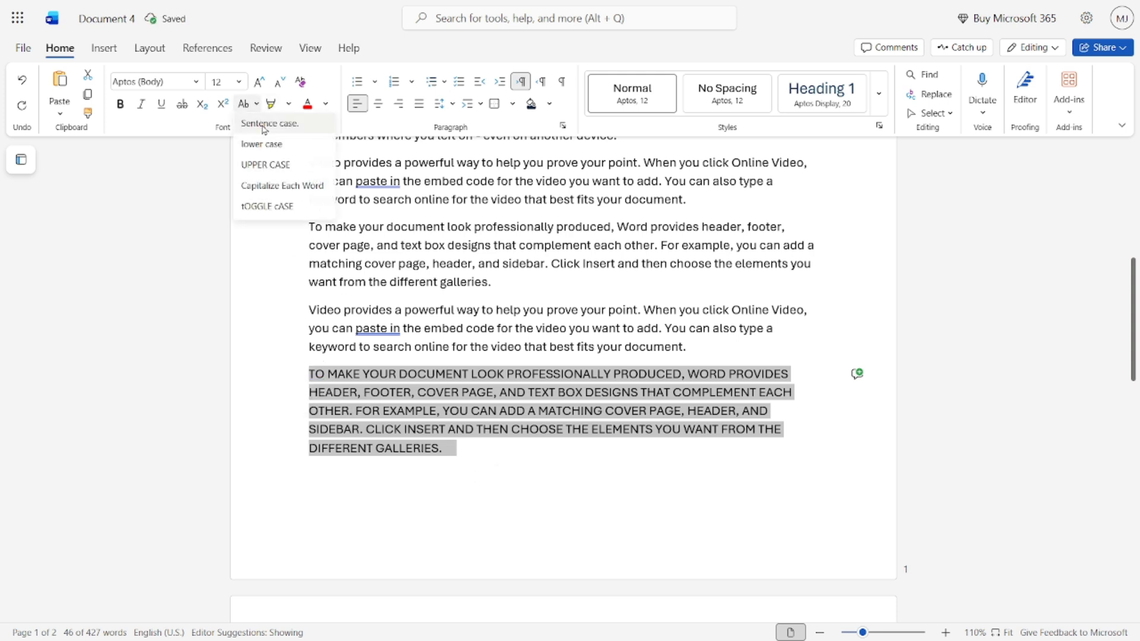
{"action": "left_click", "coordinate": [277, 190]}
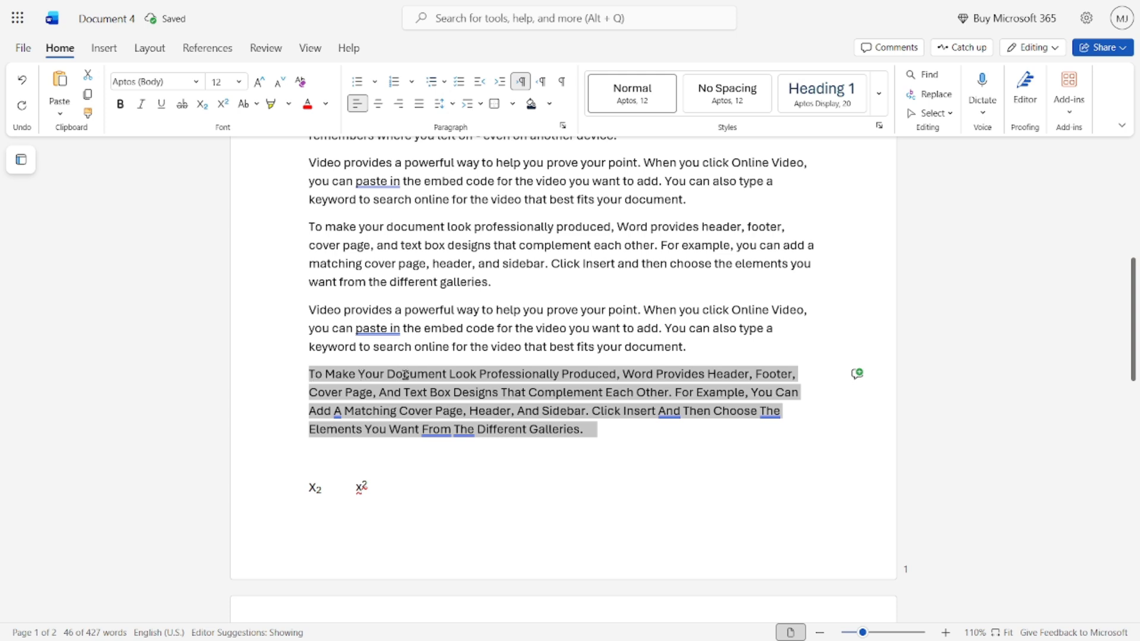
{"action": "left_click", "coordinate": [256, 104]}
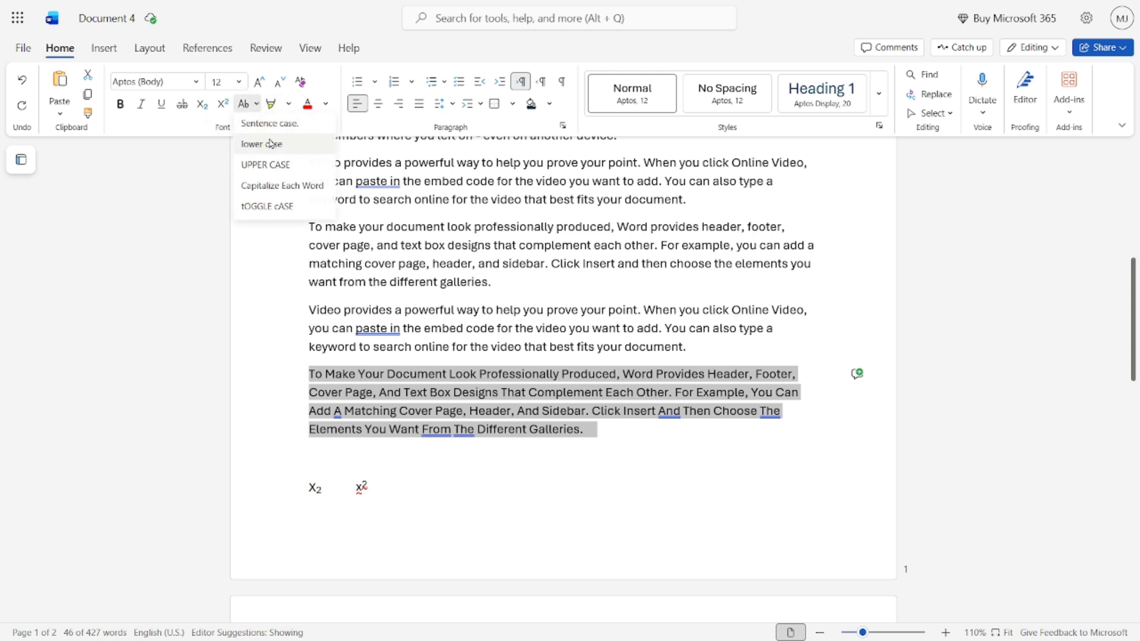
{"action": "left_click", "coordinate": [283, 209]}
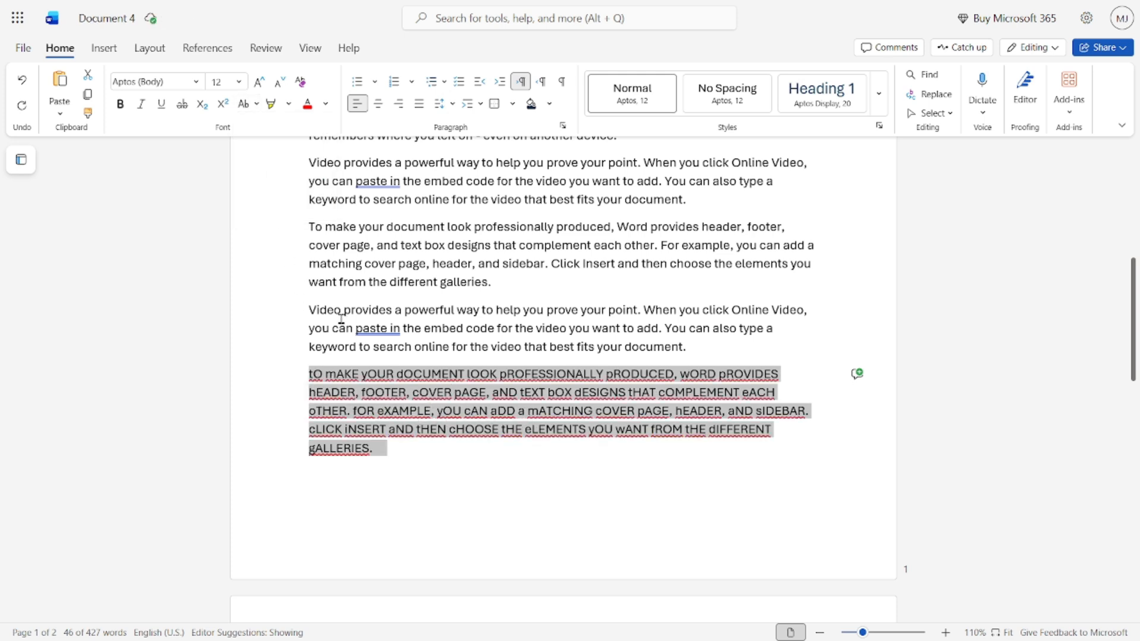
Change the selected last paragraph to Sentence case and deselect it.
{"action": "left_click", "coordinate": [248, 104]}
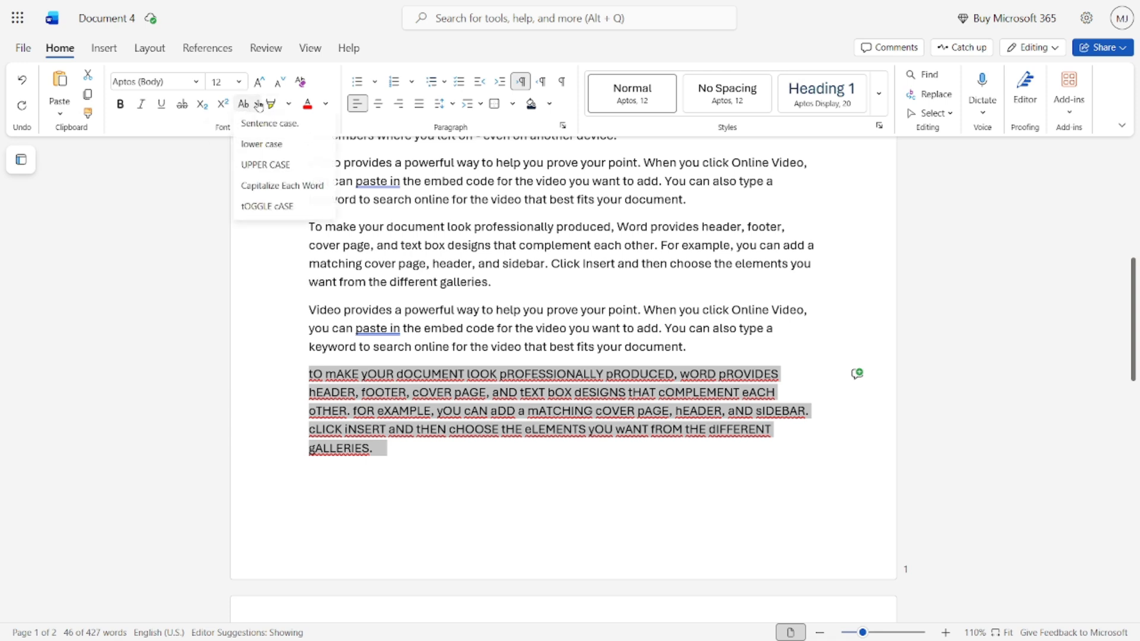
{"action": "left_click", "coordinate": [278, 124]}
{"action": "left_click", "coordinate": [519, 431]}
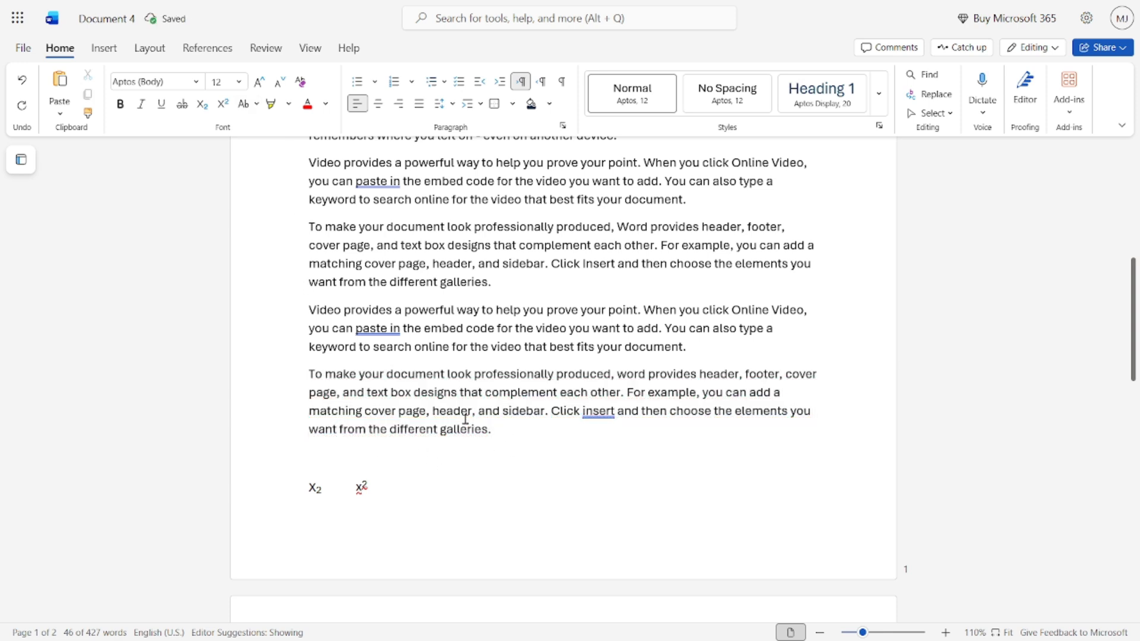
Highlight the last "To make your document look" paragraph in yellow and deselect it.
{"action": "left_click_drag", "start_coordinate": [501, 435], "coordinate": [305, 373]}
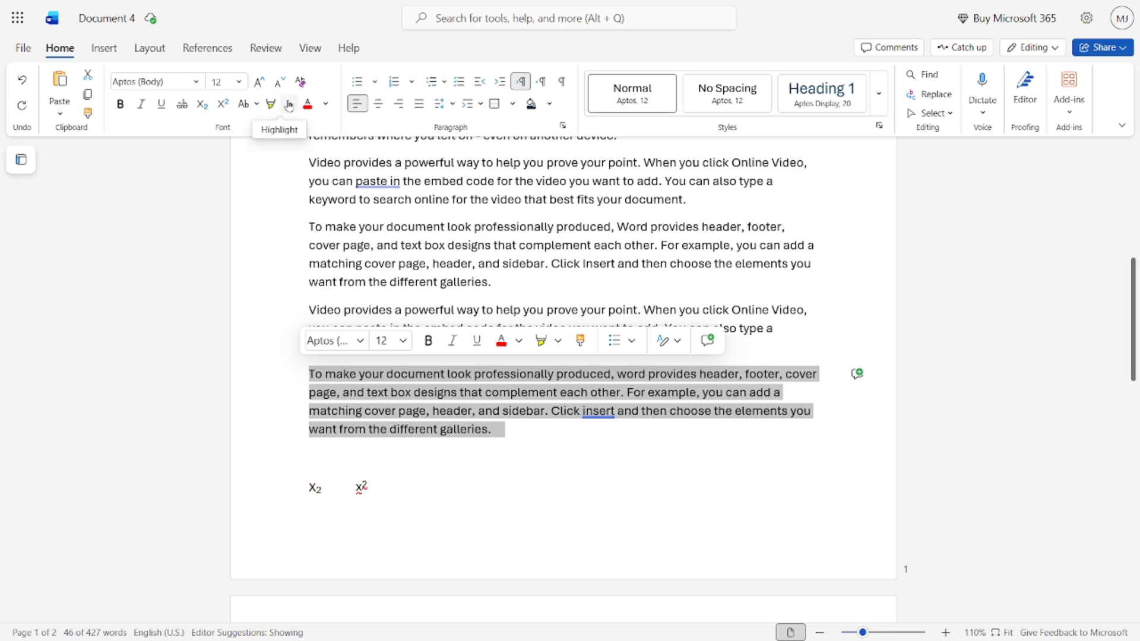
{"action": "left_click", "coordinate": [288, 105]}
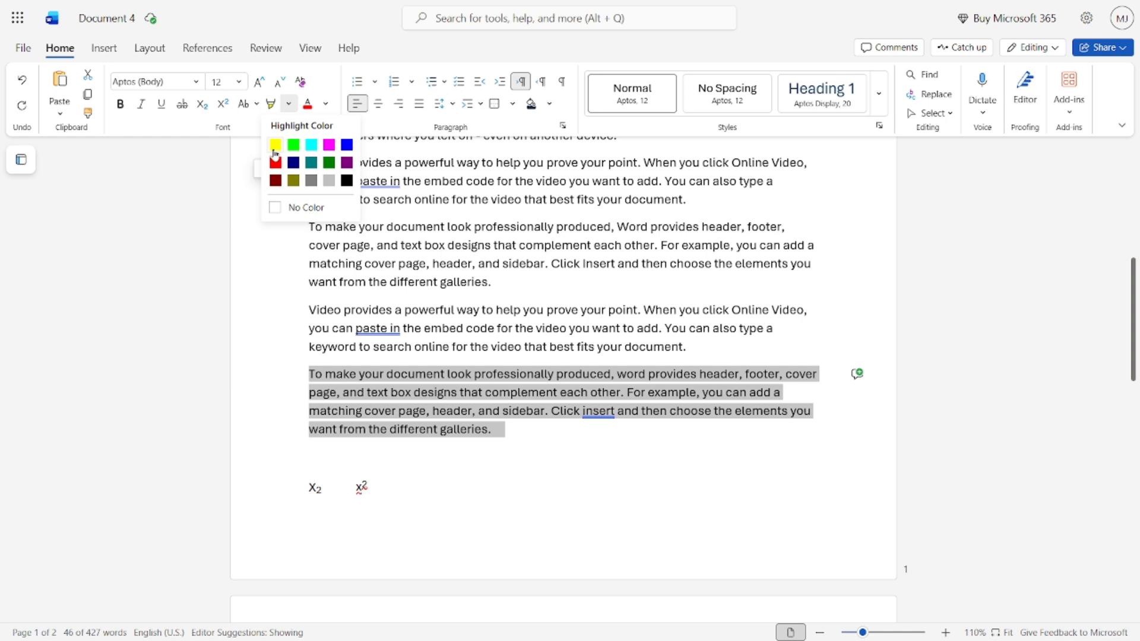
{"action": "left_click", "coordinate": [275, 145]}
{"action": "left_click", "coordinate": [398, 411]}
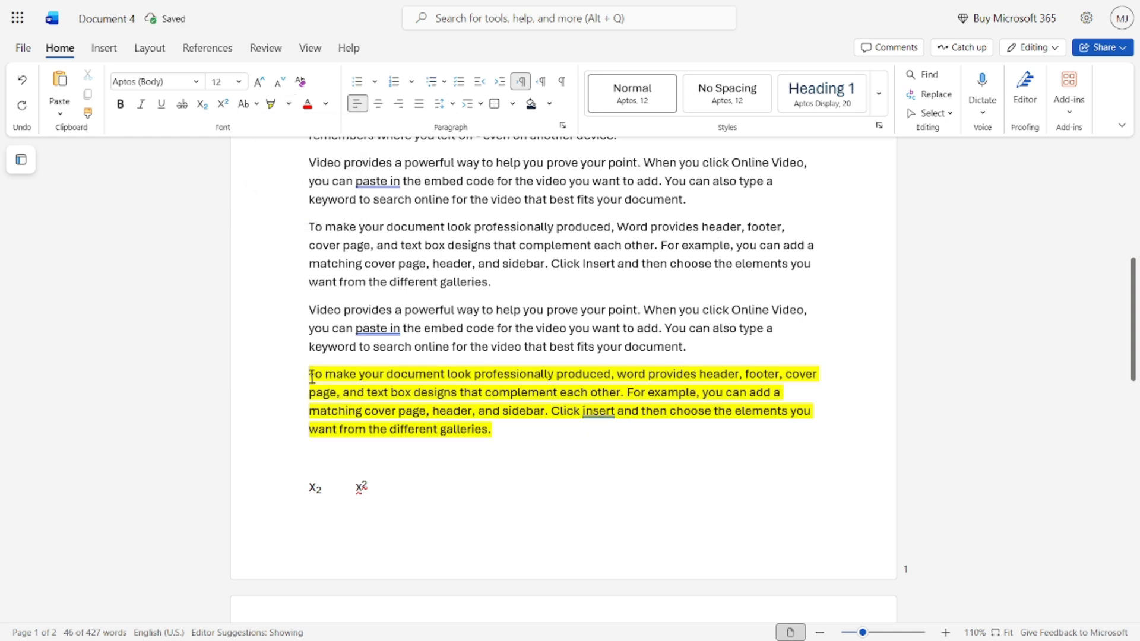
{"action": "triple_click", "coordinate": [428, 411]}
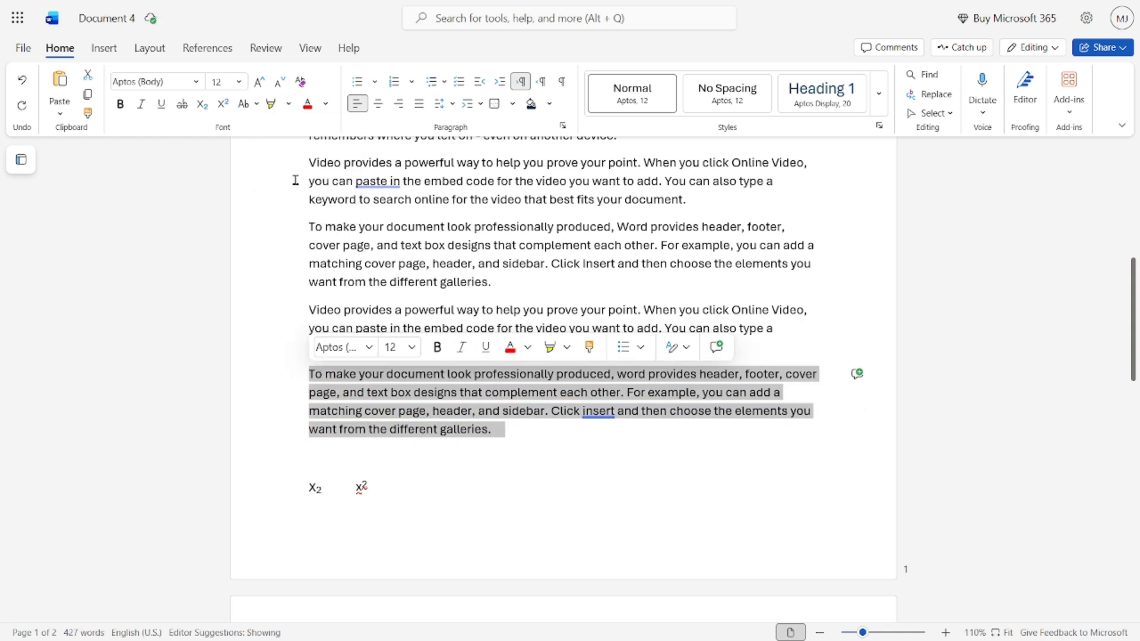
{"action": "left_click", "coordinate": [279, 246]}
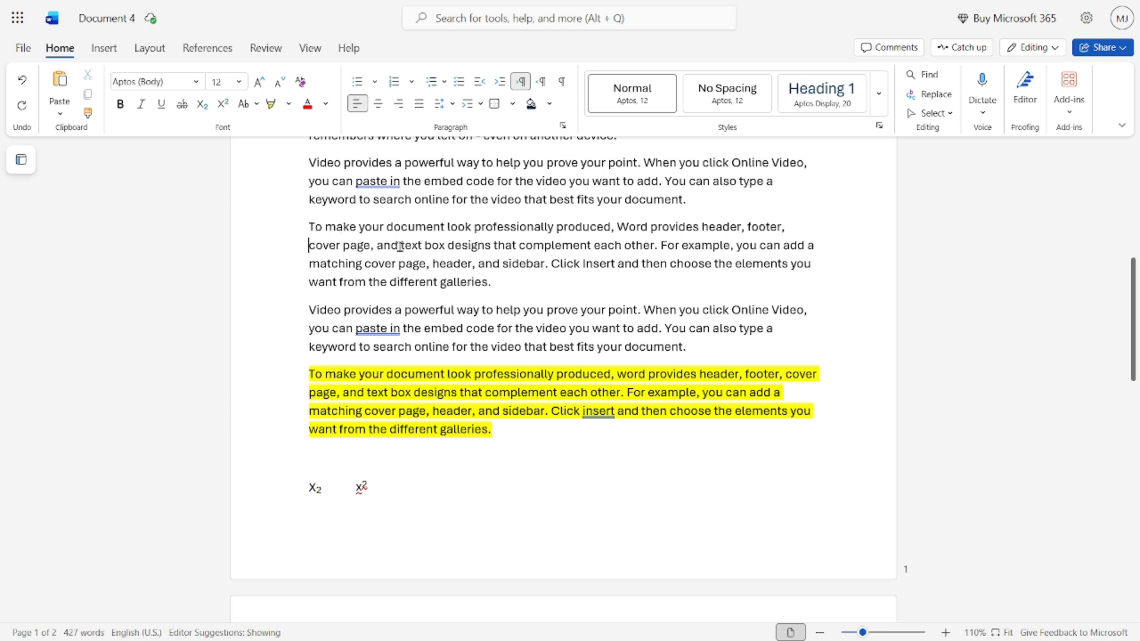
Set the font color of the "To make your document look" paragraph above the unformatted Video paragraph to red.
{"action": "left_click_drag", "start_coordinate": [308, 224], "coordinate": [510, 288]}
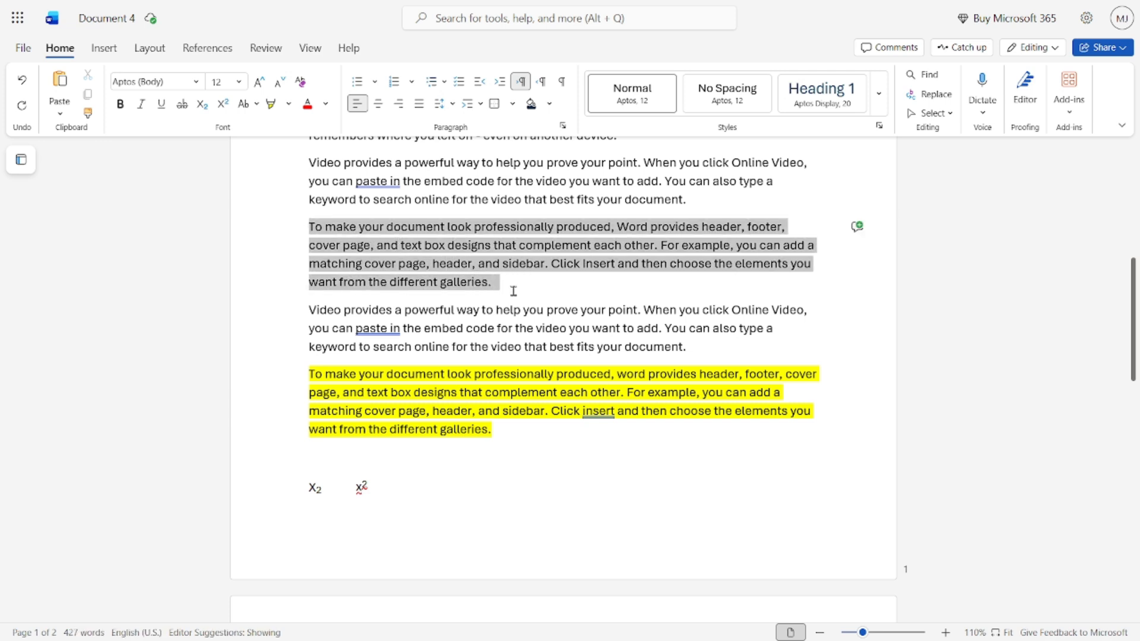
{"action": "left_click", "coordinate": [325, 104]}
{"action": "left_click", "coordinate": [329, 340]}
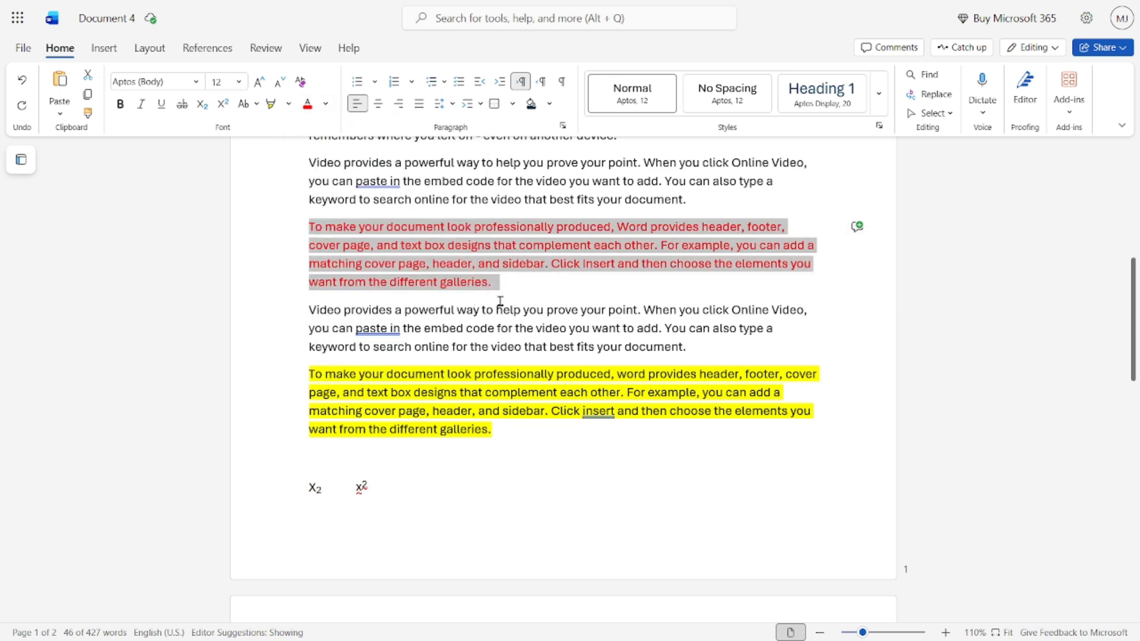
{"action": "left_click", "coordinate": [522, 282]}
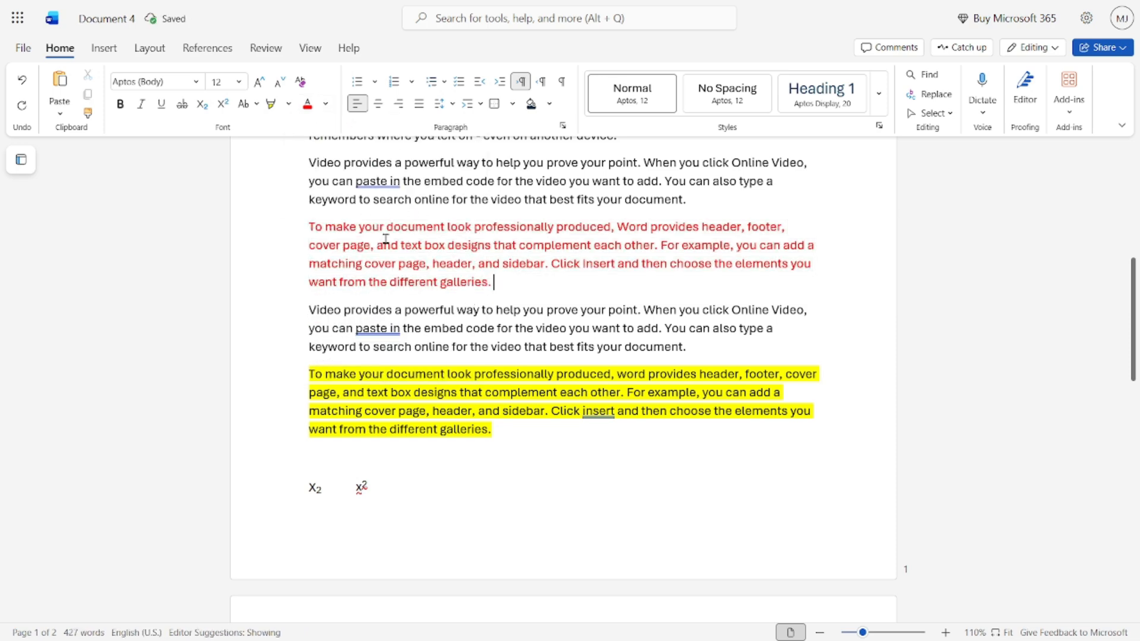
Center the bold first paragraph at the start of the document and return it to left alignment.
{"action": "scroll", "coordinate": [386, 239], "scroll_direction": "up", "scroll_amount": 3}
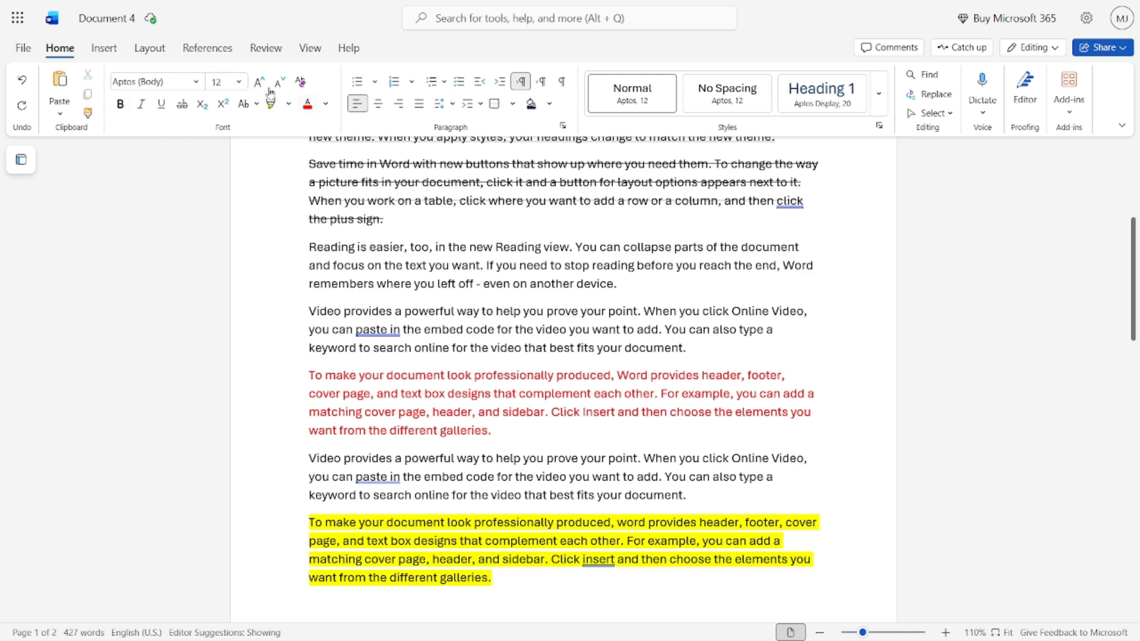
{"action": "scroll", "coordinate": [465, 294], "scroll_direction": "up", "scroll_amount": 4}
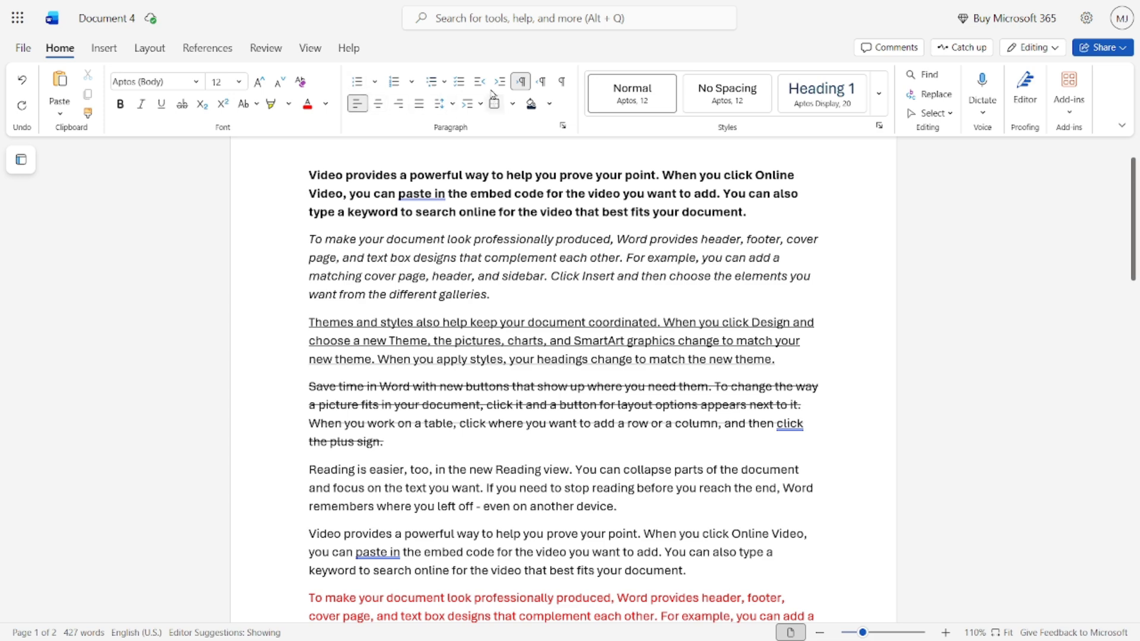
{"action": "scroll", "coordinate": [438, 224], "scroll_direction": "up", "scroll_amount": 1}
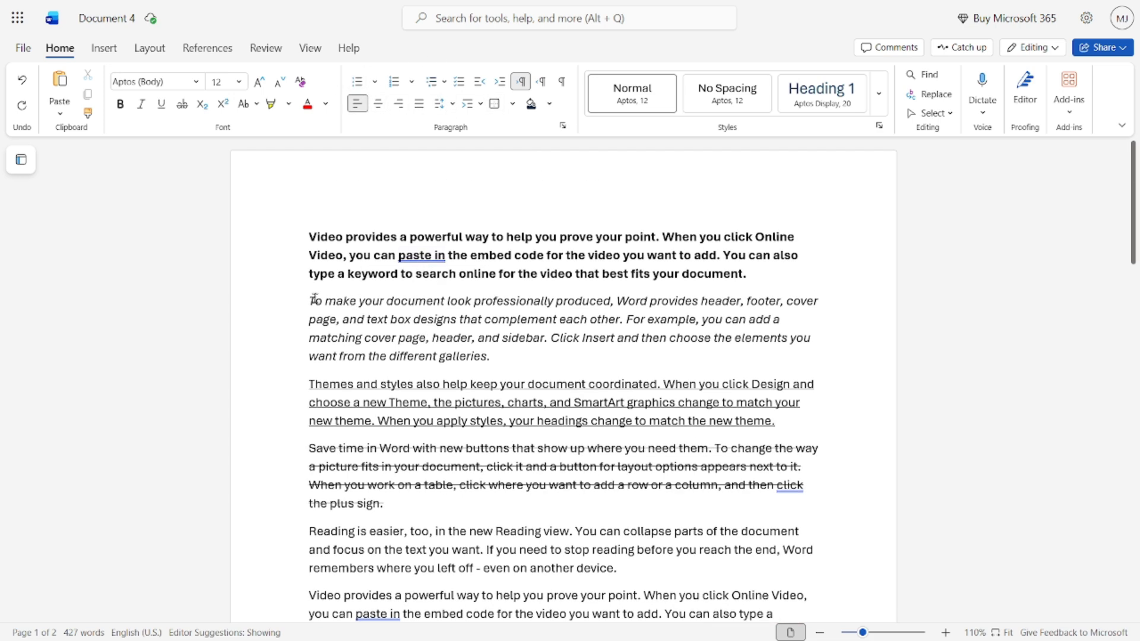
{"action": "left_click_drag", "start_coordinate": [306, 232], "coordinate": [767, 276]}
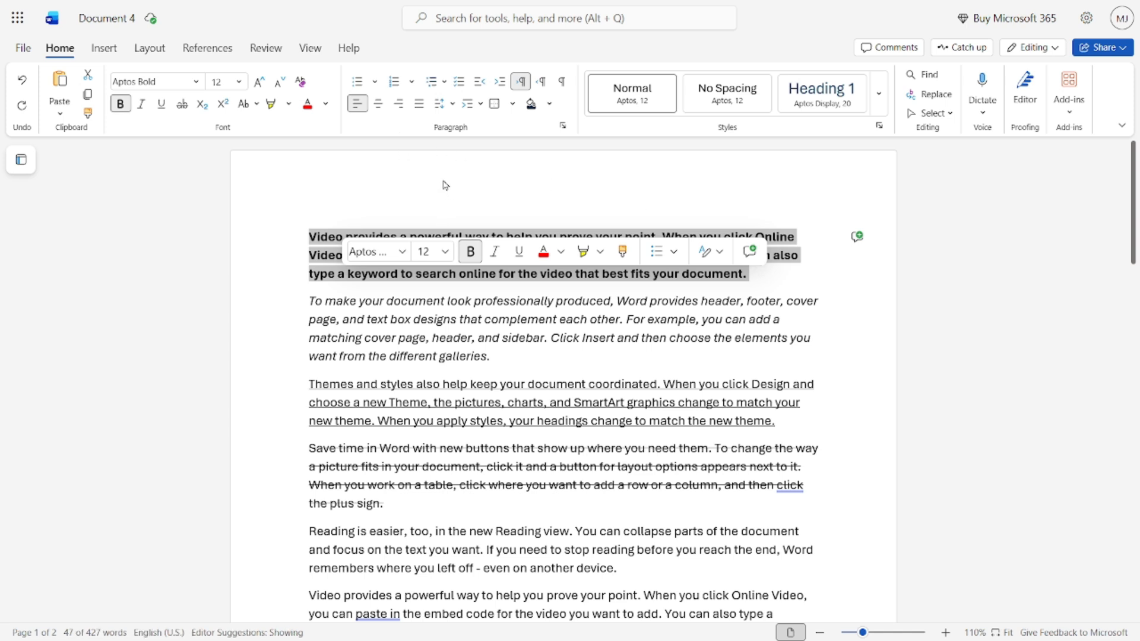
{"action": "left_click", "coordinate": [376, 106]}
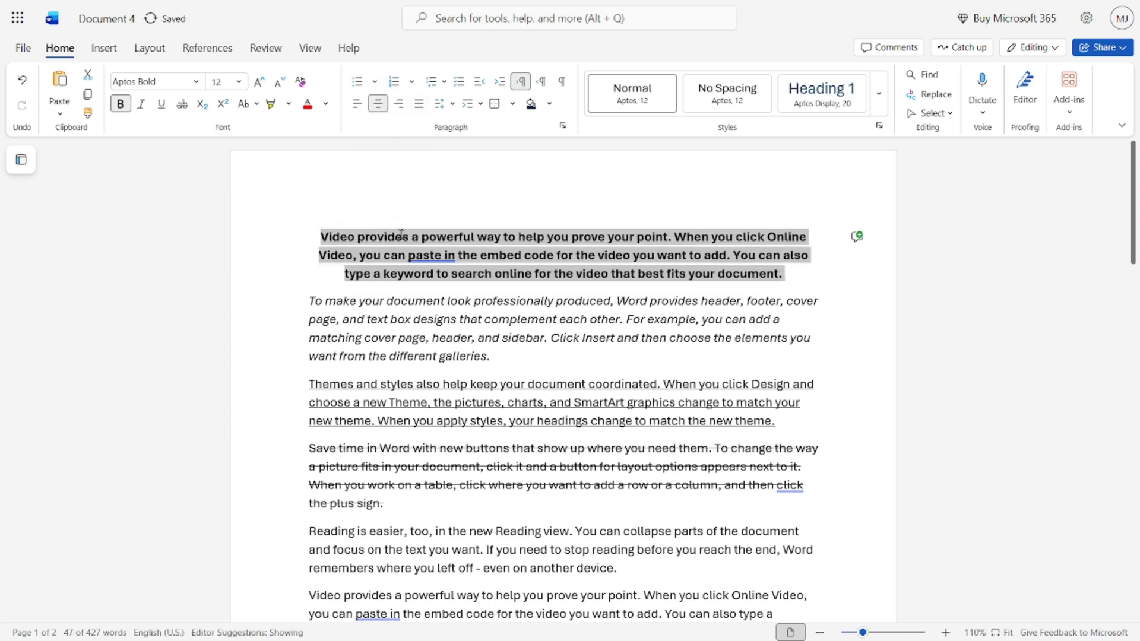
{"action": "left_click", "coordinate": [358, 105]}
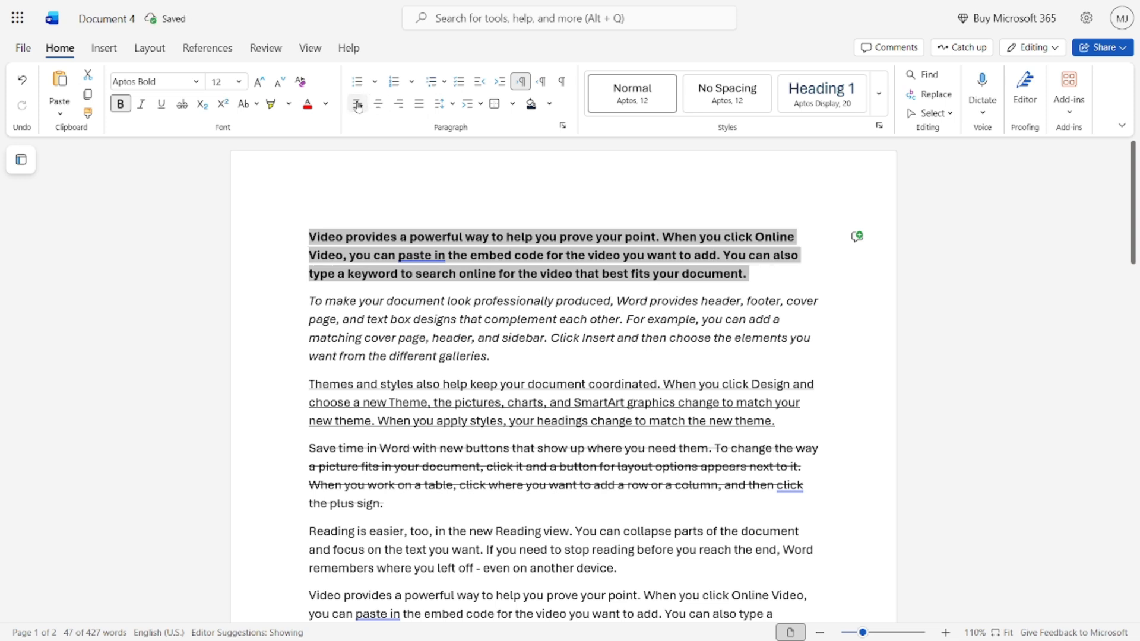
Try center and right alignment on the bold first paragraph, finishing with it left-aligned.
{"action": "left_click", "coordinate": [378, 104]}
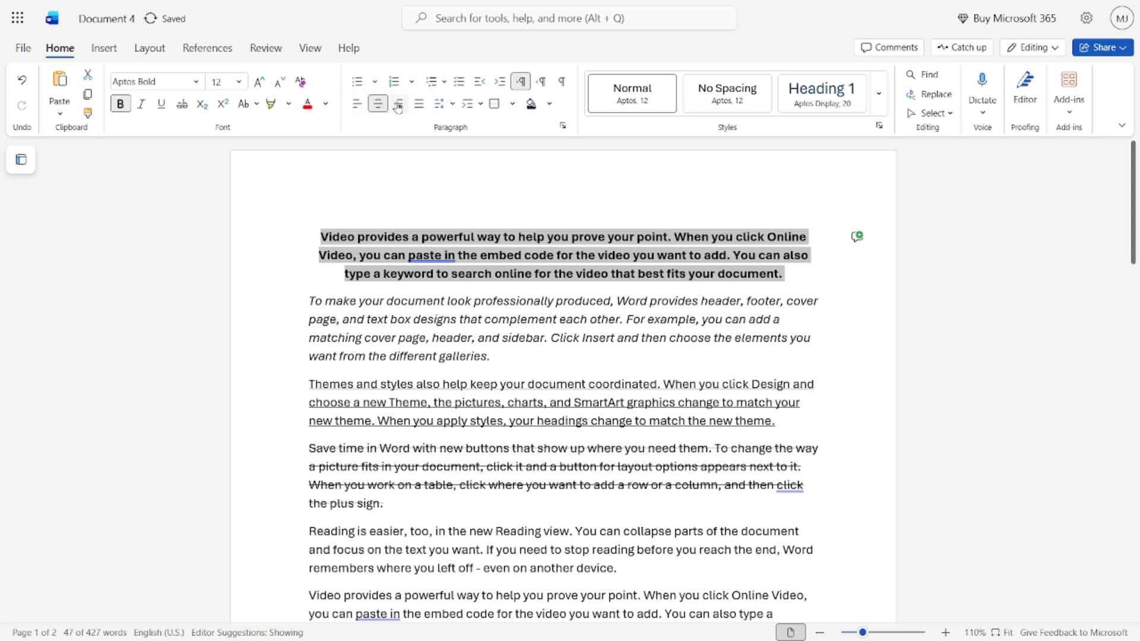
{"action": "left_click", "coordinate": [398, 105]}
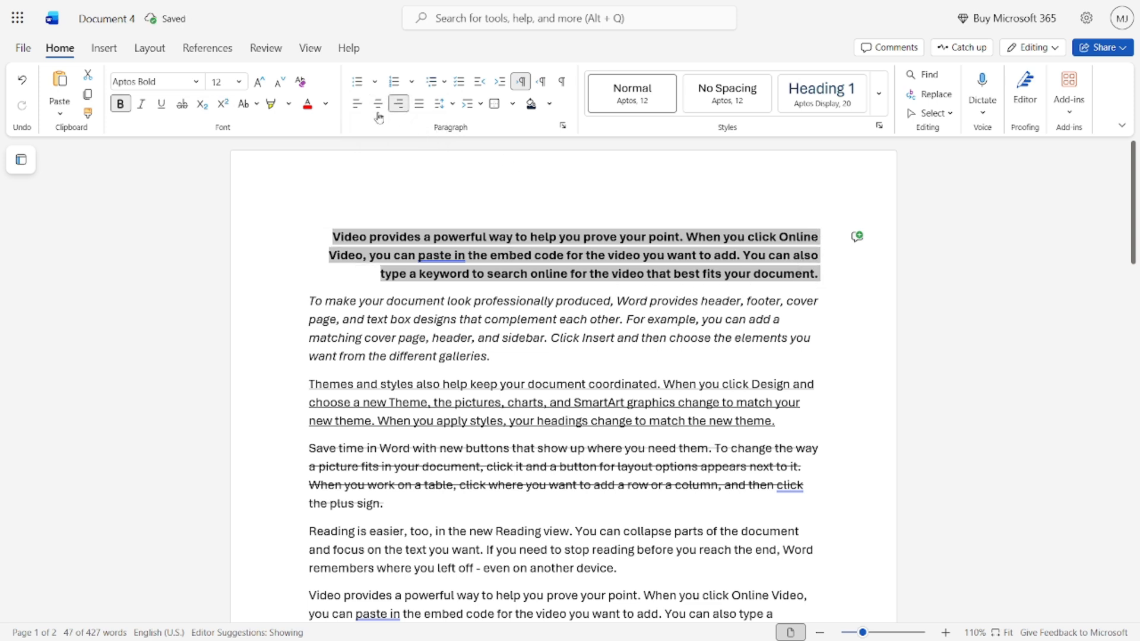
{"action": "left_click", "coordinate": [357, 104]}
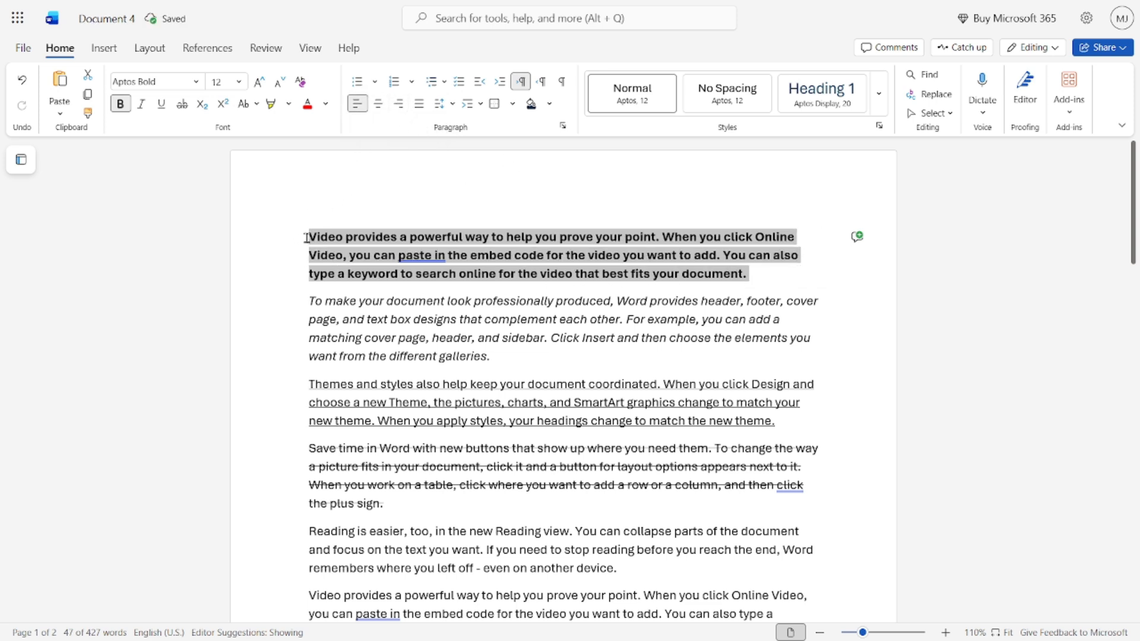
{"action": "left_click", "coordinate": [377, 105]}
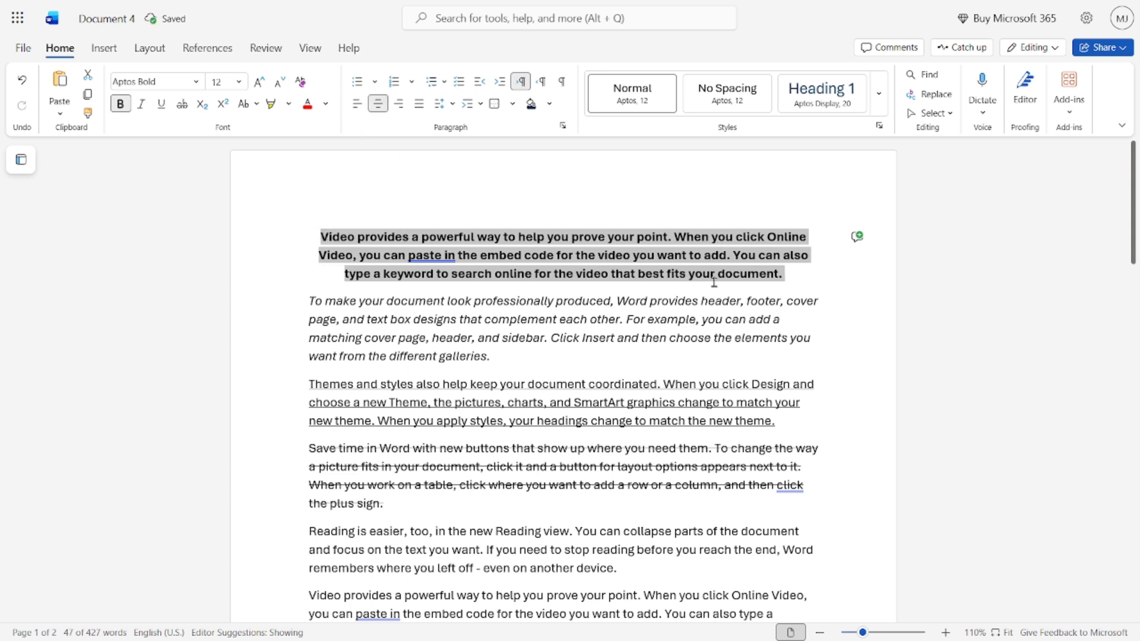
{"action": "left_click", "coordinate": [357, 105]}
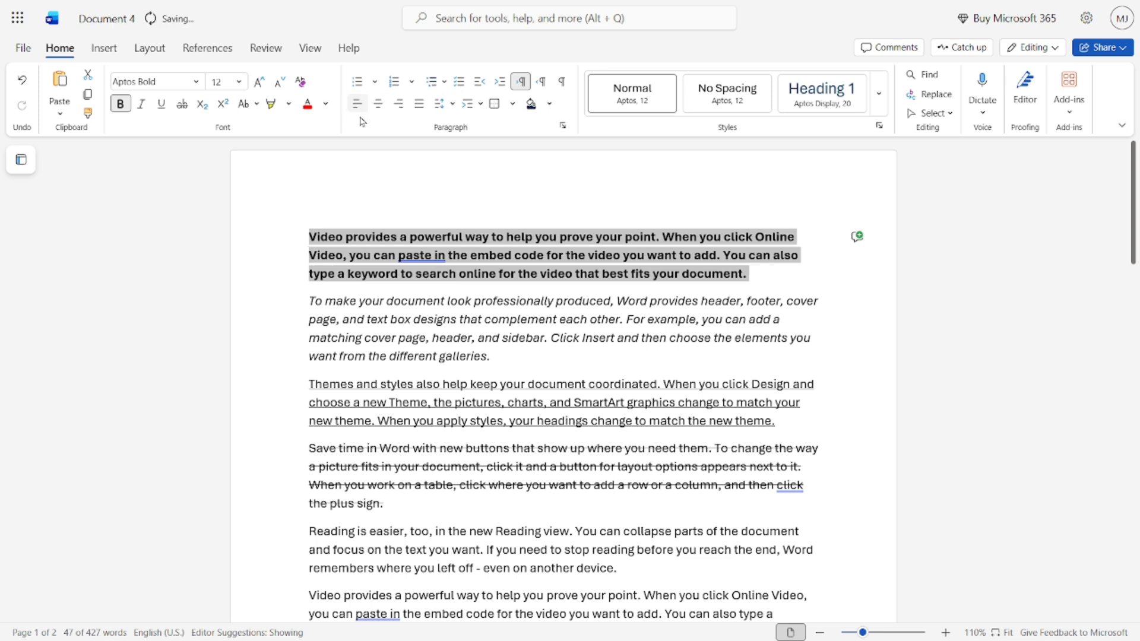
Justify the bold first paragraph and set its line spacing to 1.5.
{"action": "left_click", "coordinate": [420, 107]}
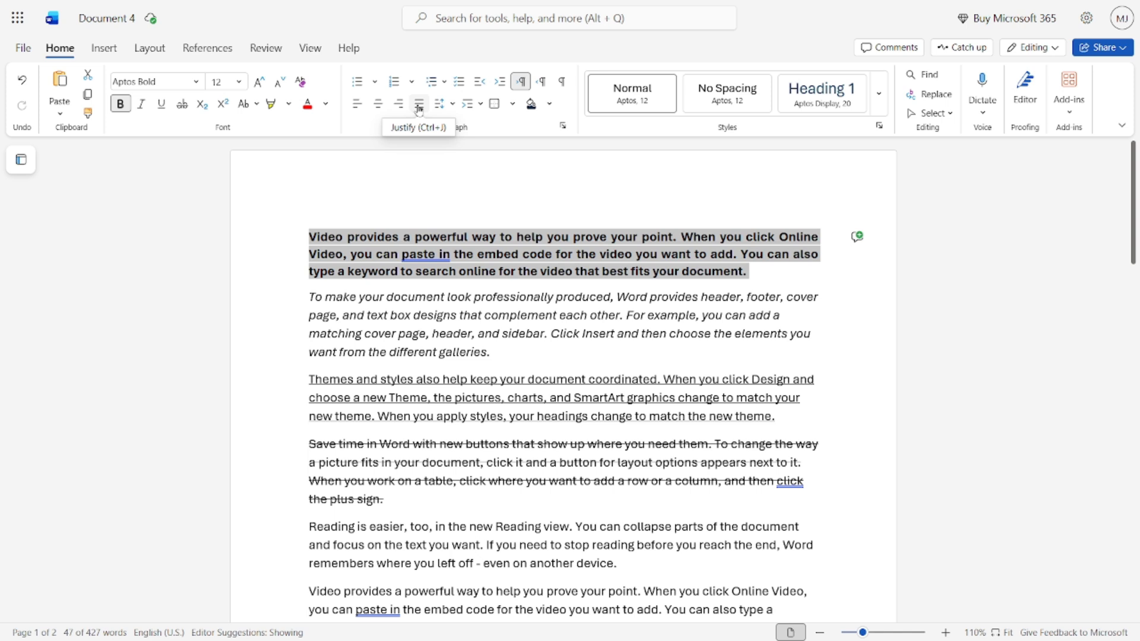
{"action": "left_click", "coordinate": [453, 106]}
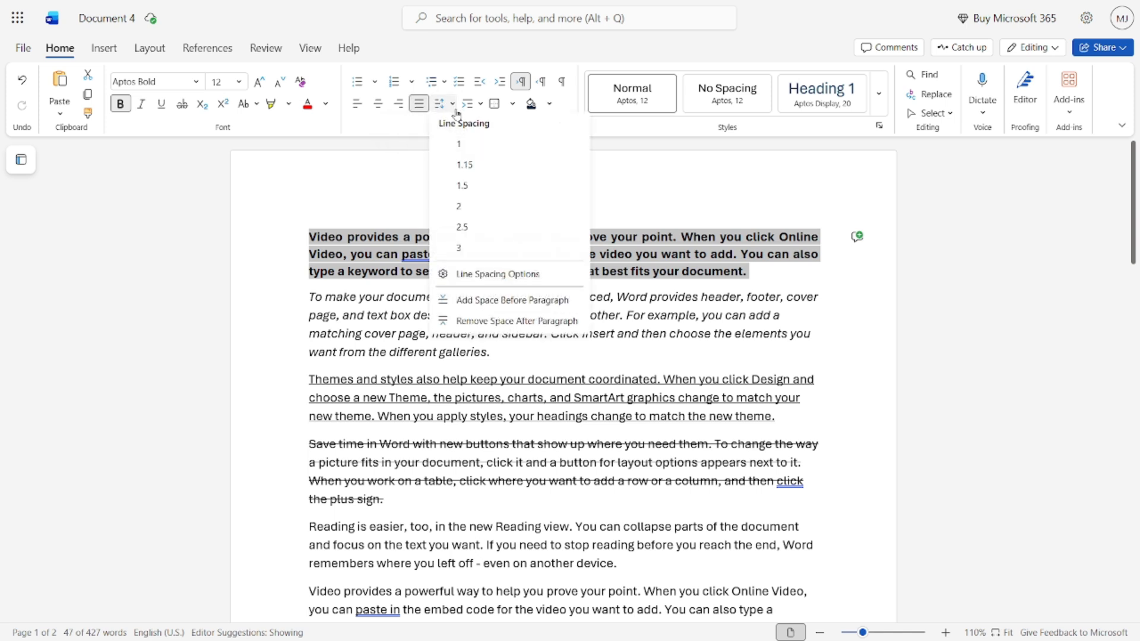
{"action": "left_click", "coordinate": [464, 185]}
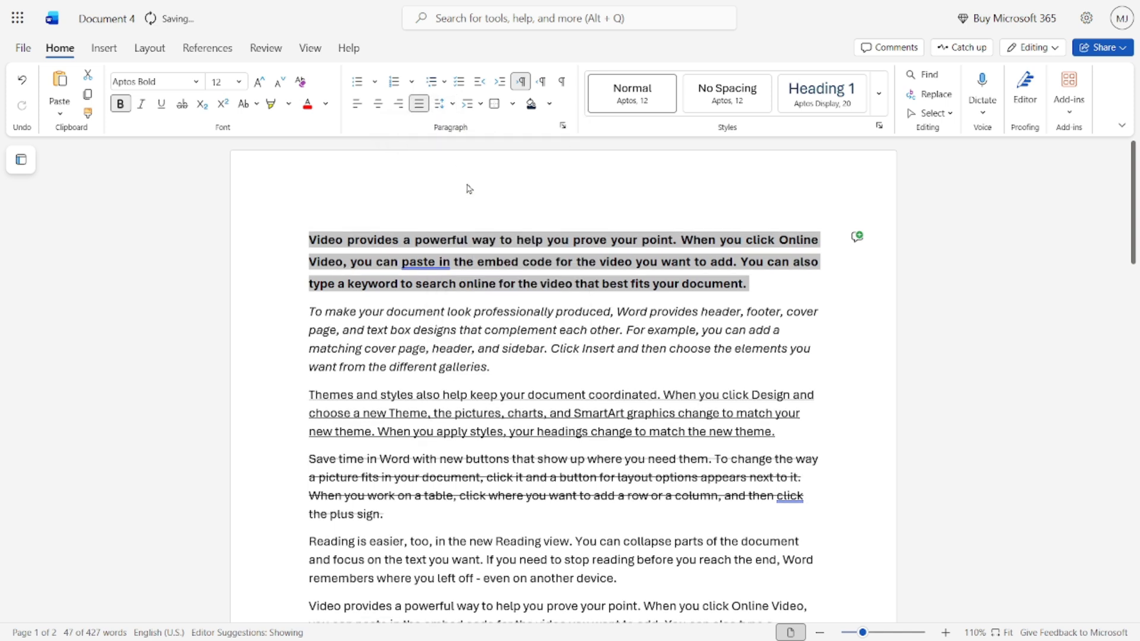
Try line spacing 2 on the bold first paragraph, finishing with line spacing 1.
{"action": "left_click", "coordinate": [481, 105]}
{"action": "left_click", "coordinate": [453, 107]}
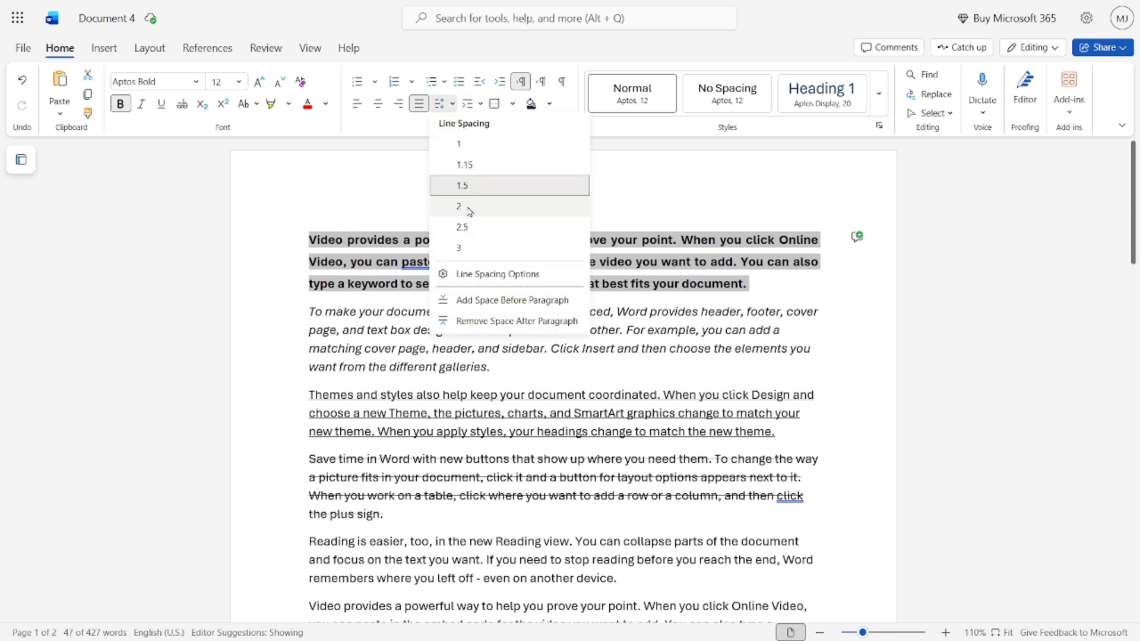
{"action": "left_click", "coordinate": [470, 208]}
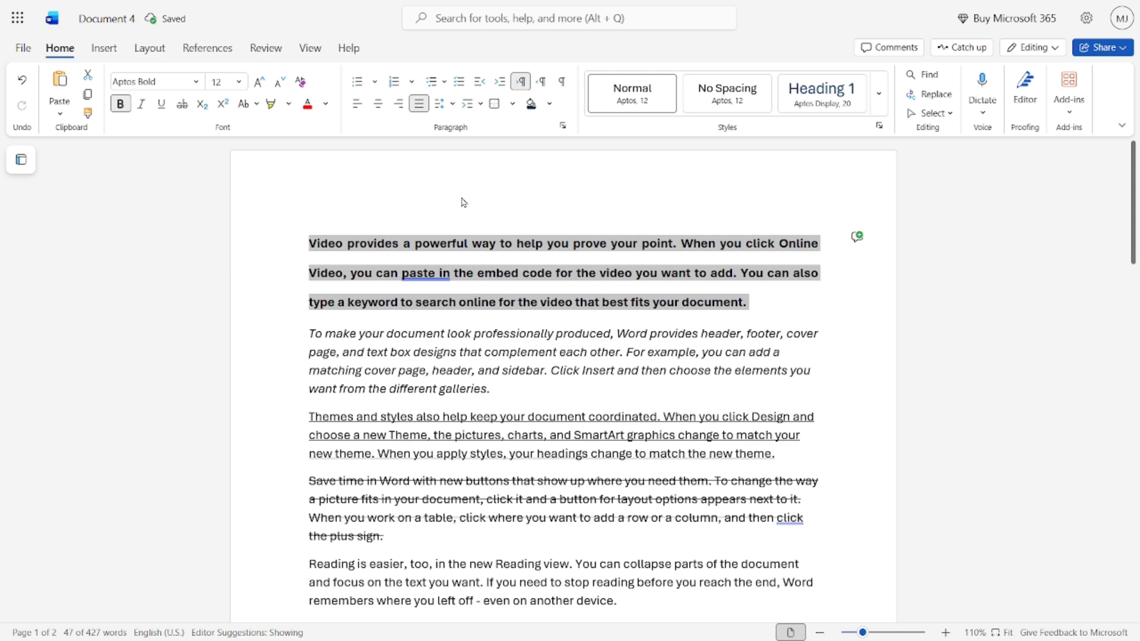
{"action": "left_click", "coordinate": [453, 105]}
{"action": "left_click", "coordinate": [459, 143]}
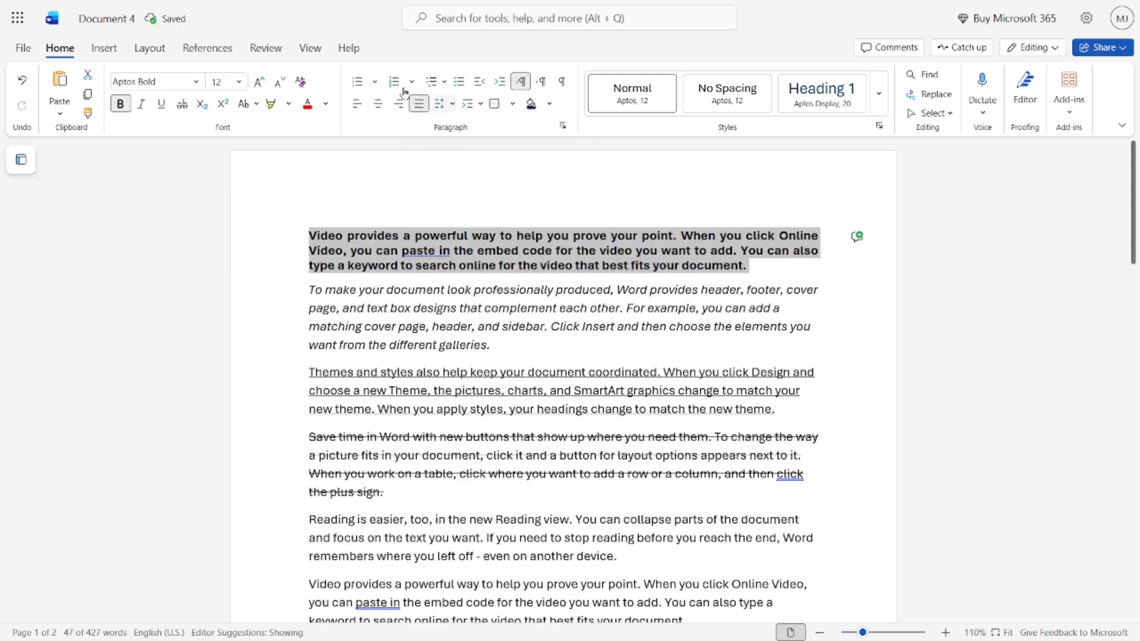
Try the First Line, Hanging and None special indents on the bold first paragraph, finishing with First Line.
{"action": "left_click", "coordinate": [480, 113]}
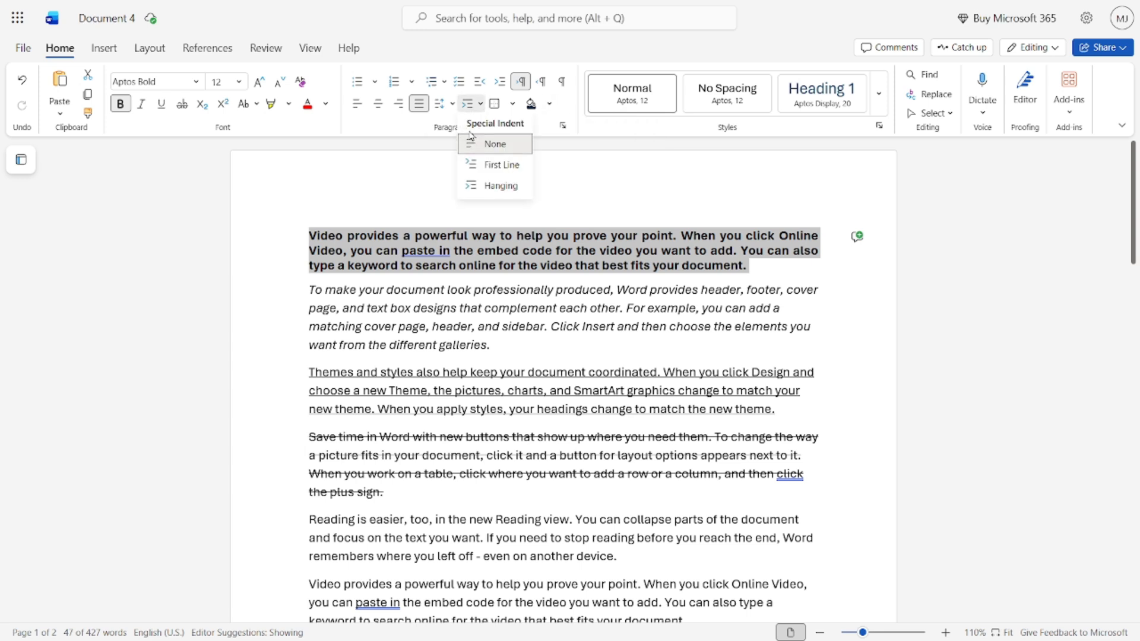
{"action": "left_click", "coordinate": [497, 168]}
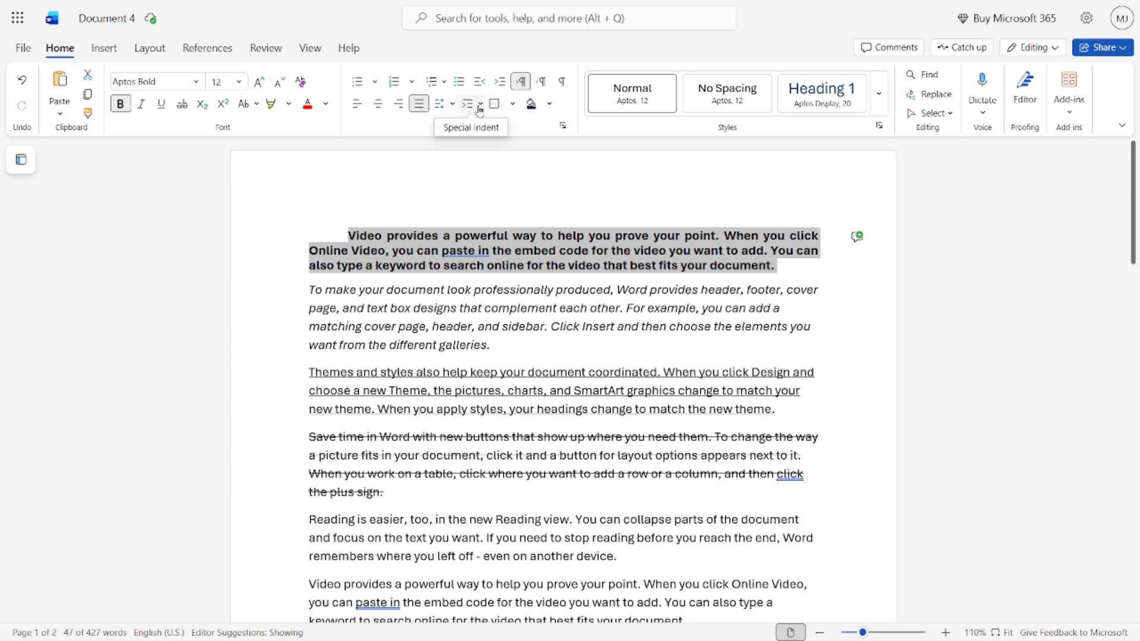
{"action": "left_click", "coordinate": [479, 107]}
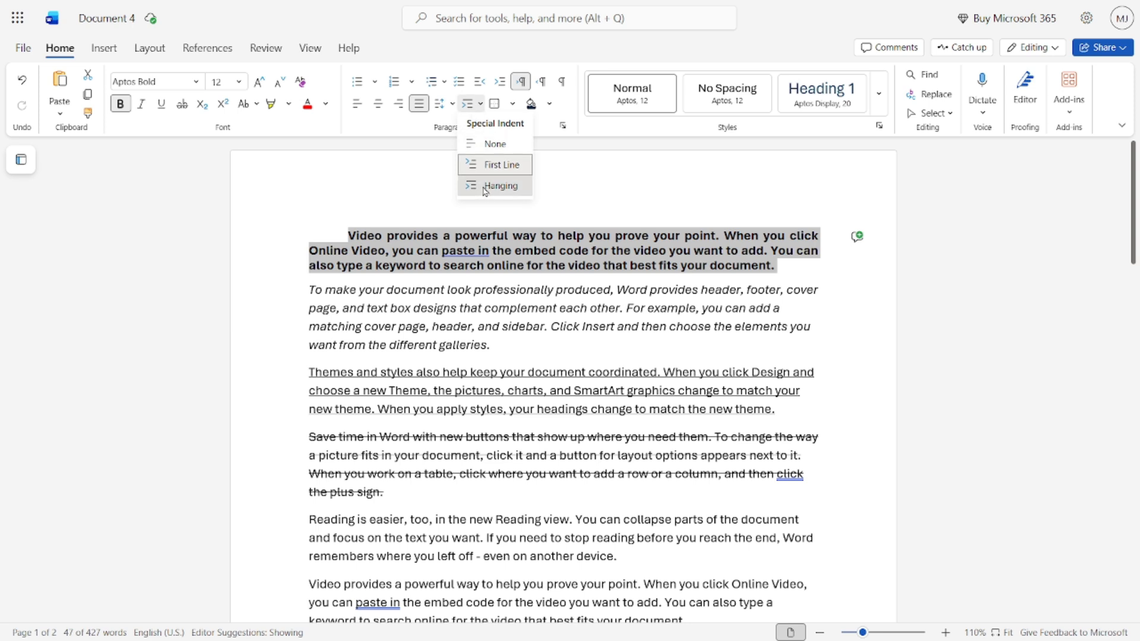
{"action": "left_click", "coordinate": [499, 185]}
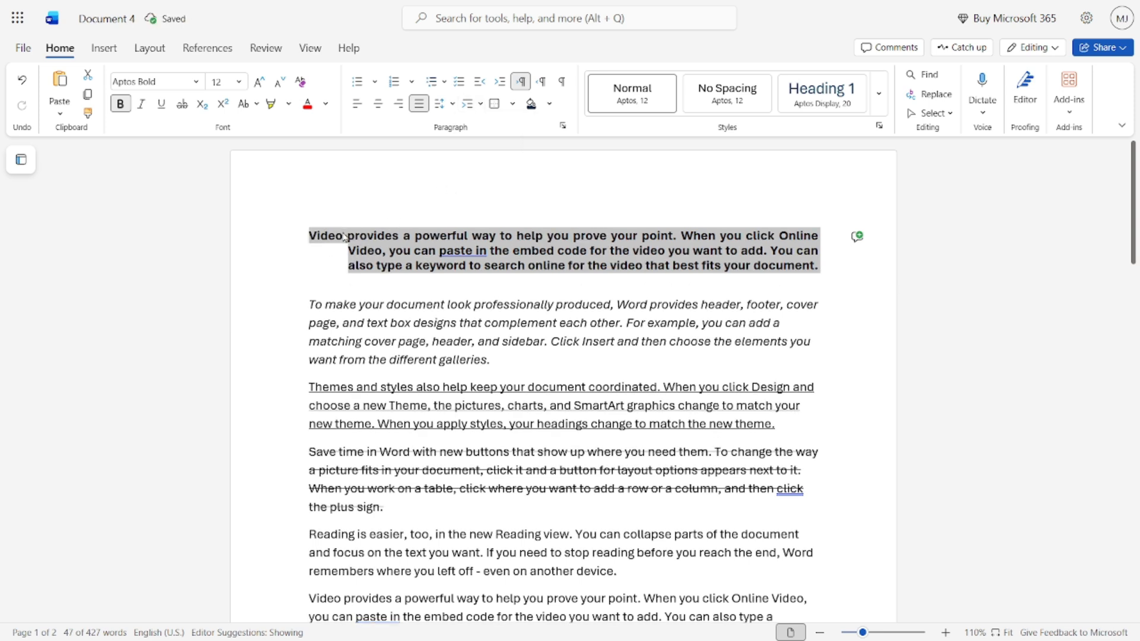
{"action": "left_click", "coordinate": [479, 104]}
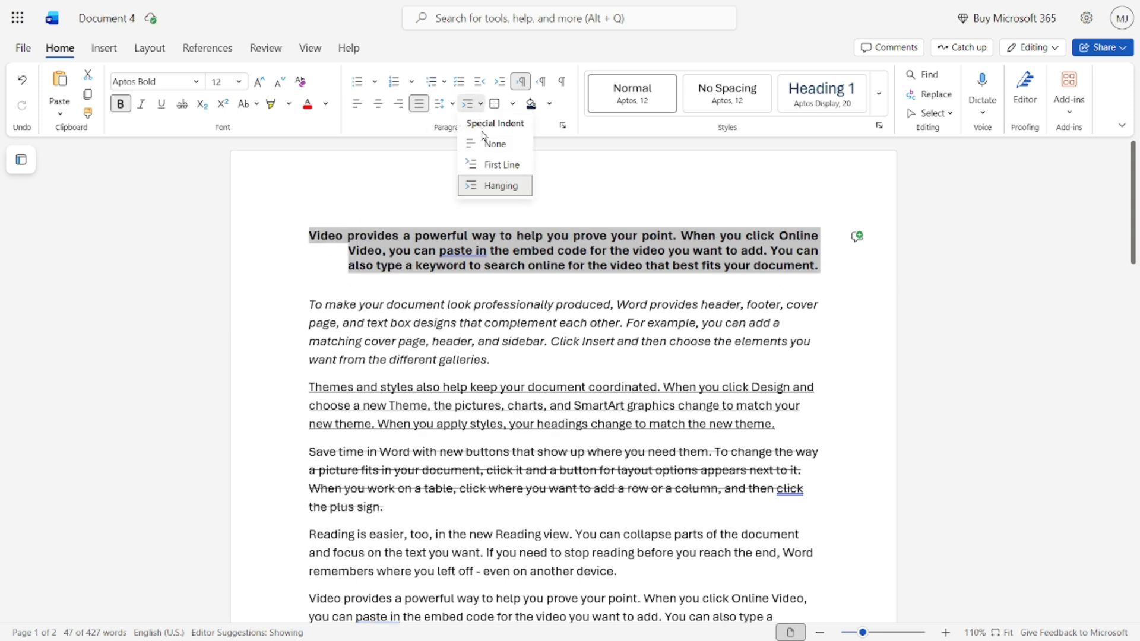
{"action": "left_click", "coordinate": [487, 145]}
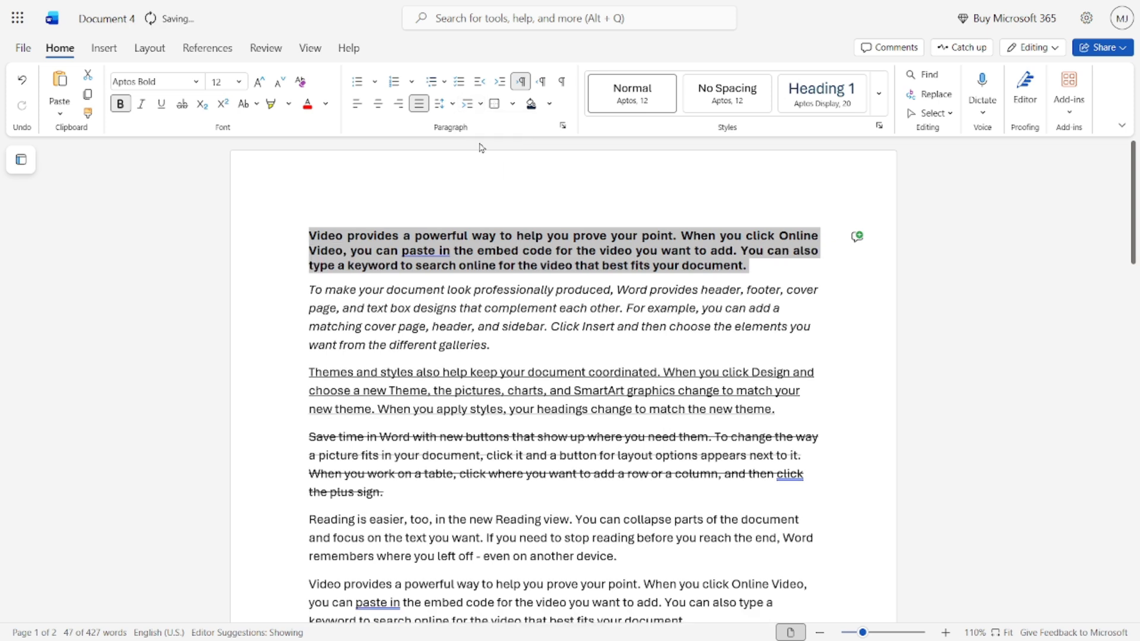
{"action": "left_click", "coordinate": [480, 105]}
{"action": "left_click", "coordinate": [490, 165]}
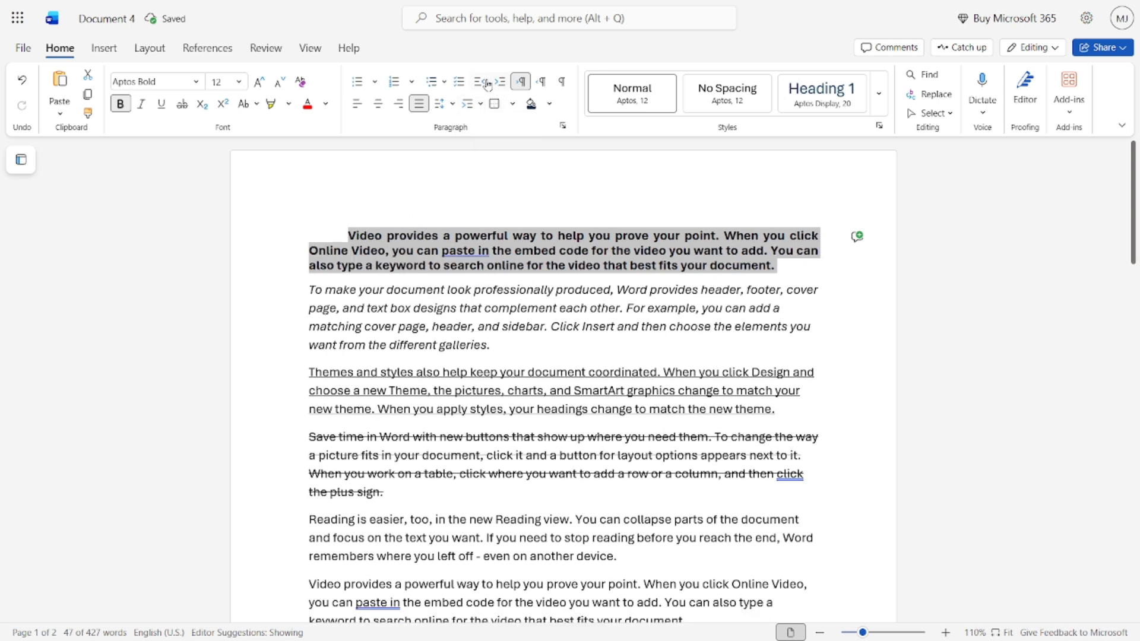
Apply the star bullet to the bold first paragraph and place the cursor at its end.
{"action": "left_click", "coordinate": [375, 83]}
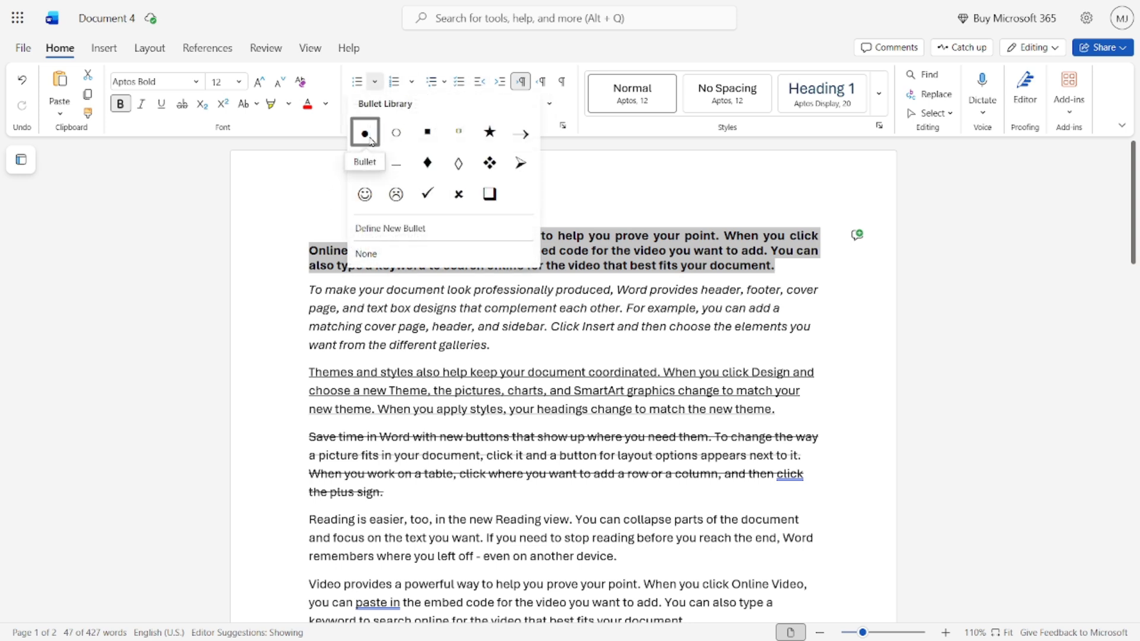
{"action": "left_click", "coordinate": [490, 131]}
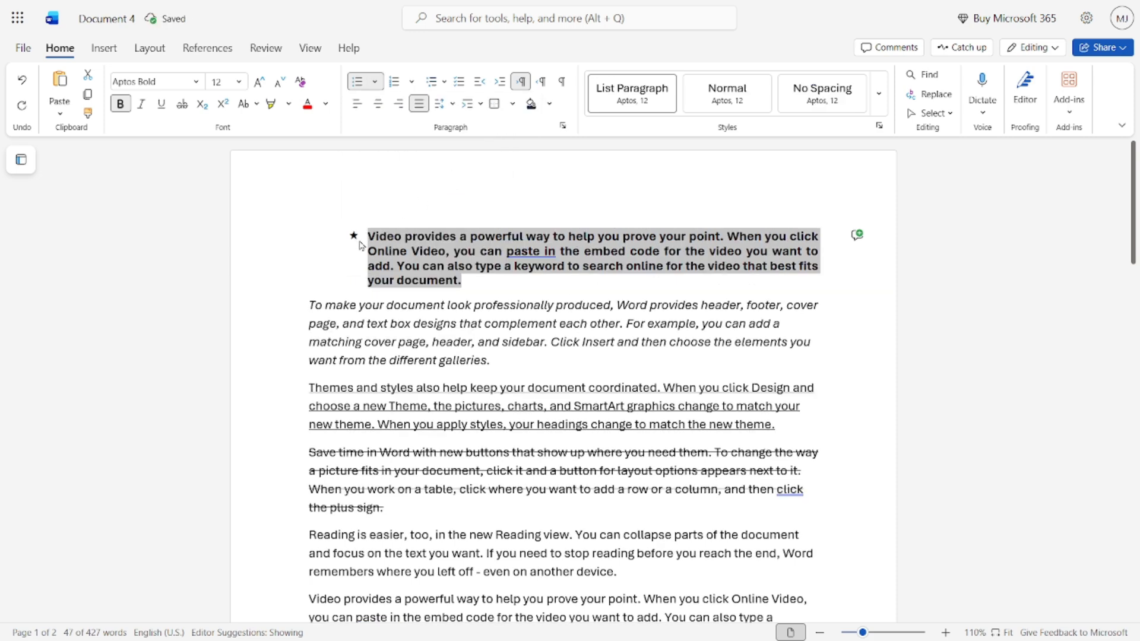
{"action": "left_click", "coordinate": [384, 253]}
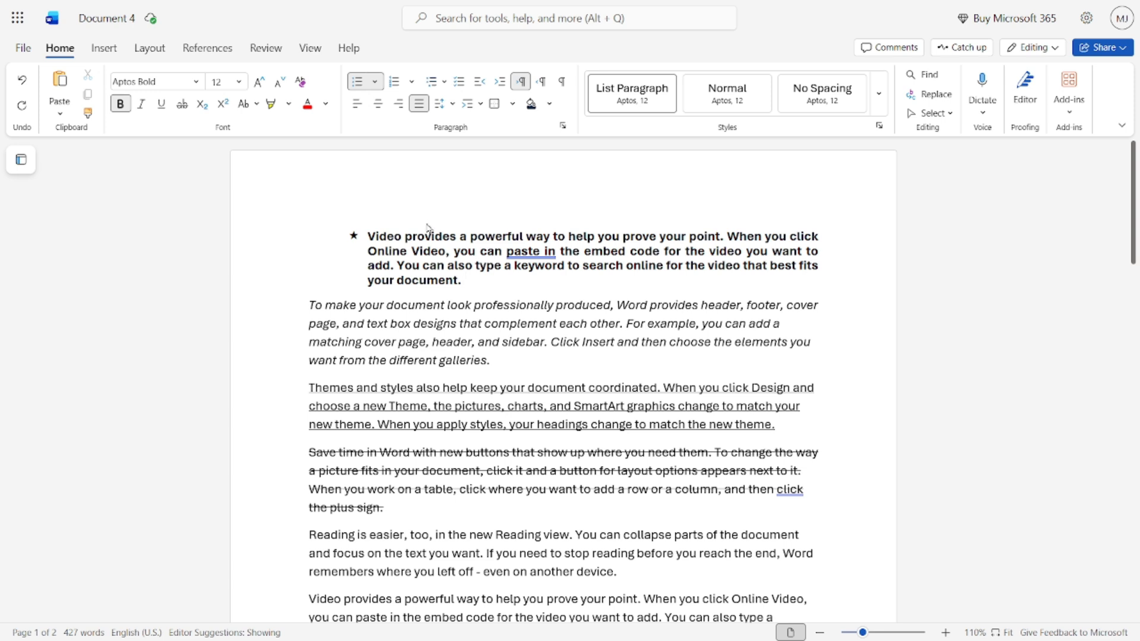
Add three star-bulleted lines of random sample text below the bold first paragraph, followed by an empty bullet.
{"action": "key", "text": "Return"}
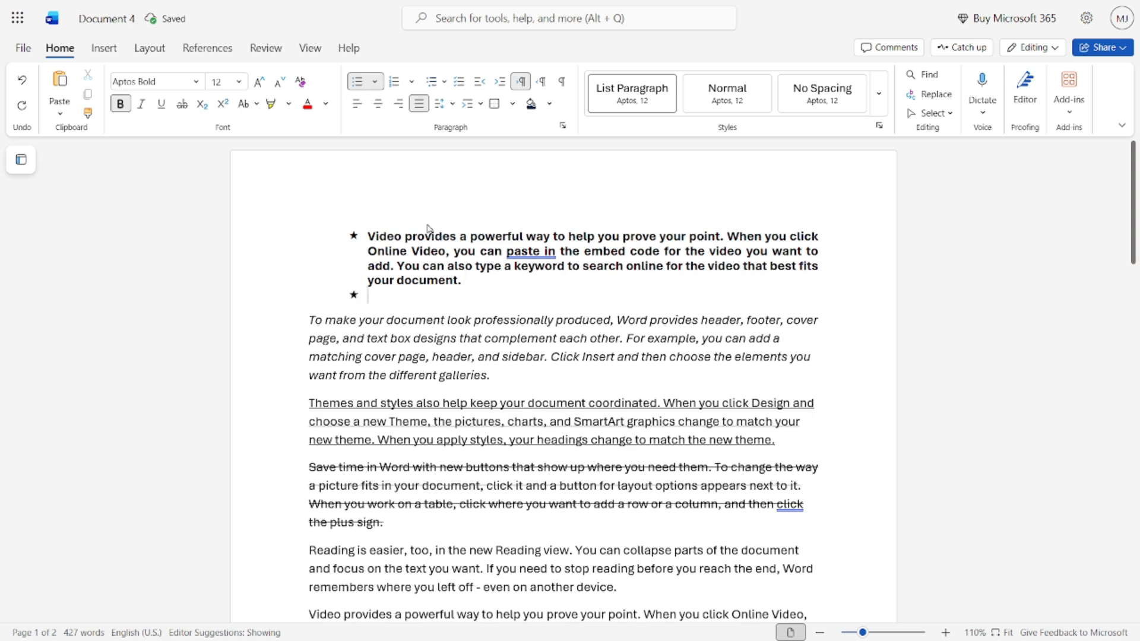
{"action": "type", "text": "gjspodsjpojhdpdjdtpjdtpojkftpojk"}
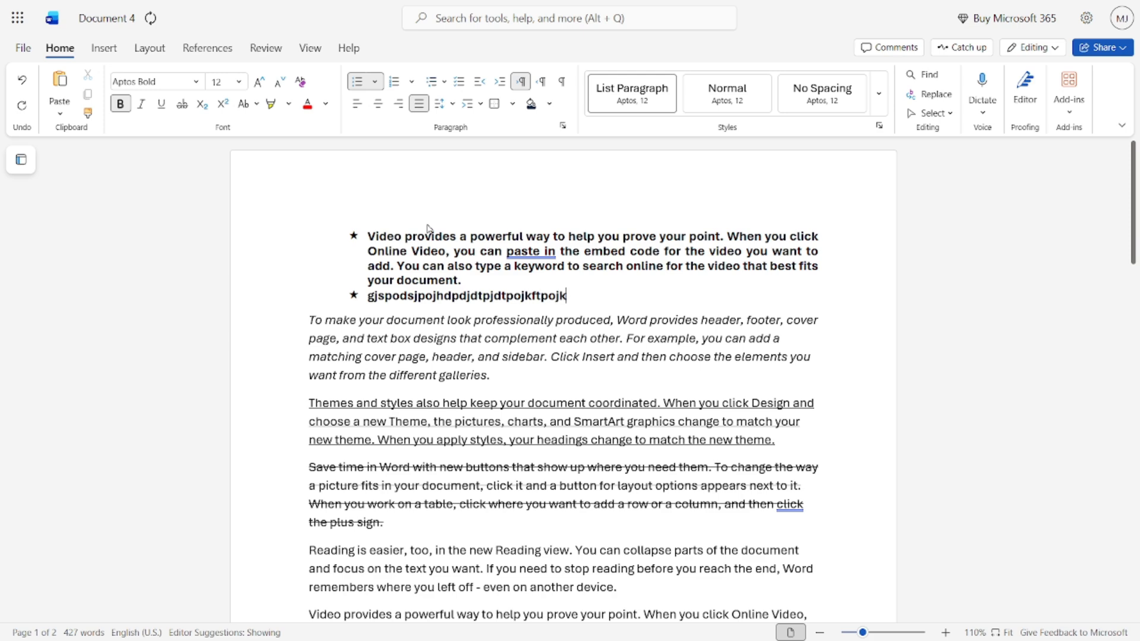
{"action": "key", "text": "Return"}
{"action": "type", "text": "Yfj,fj,fghjm,fgh[pm"}
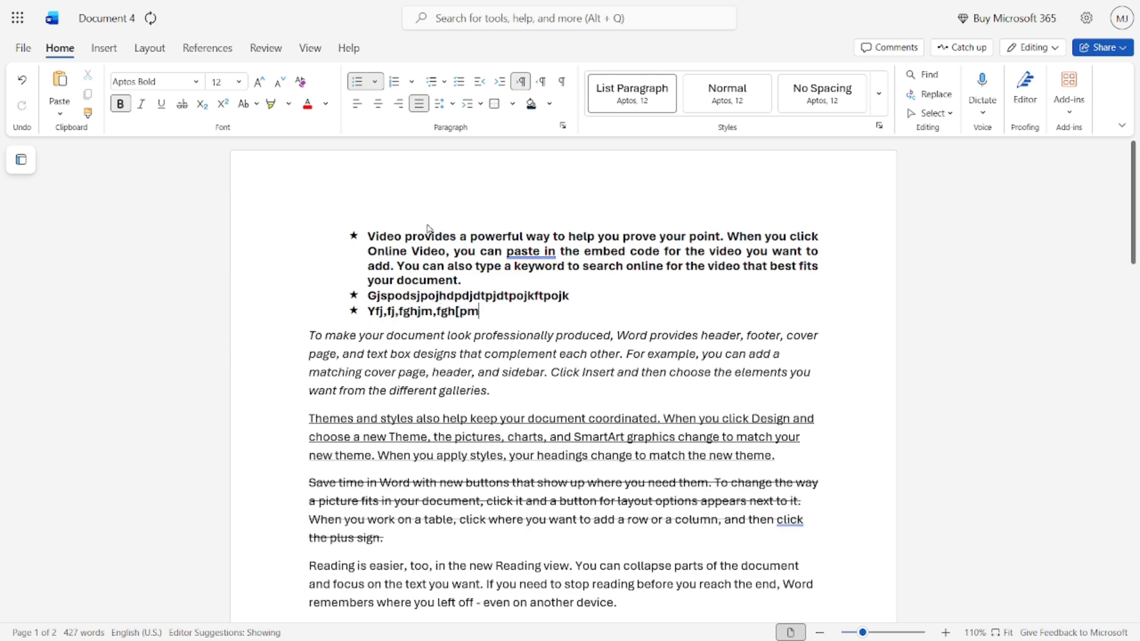
{"action": "key", "text": "Return"}
{"action": "type", "text": "Yj',fygjf,ftpojktypo"}
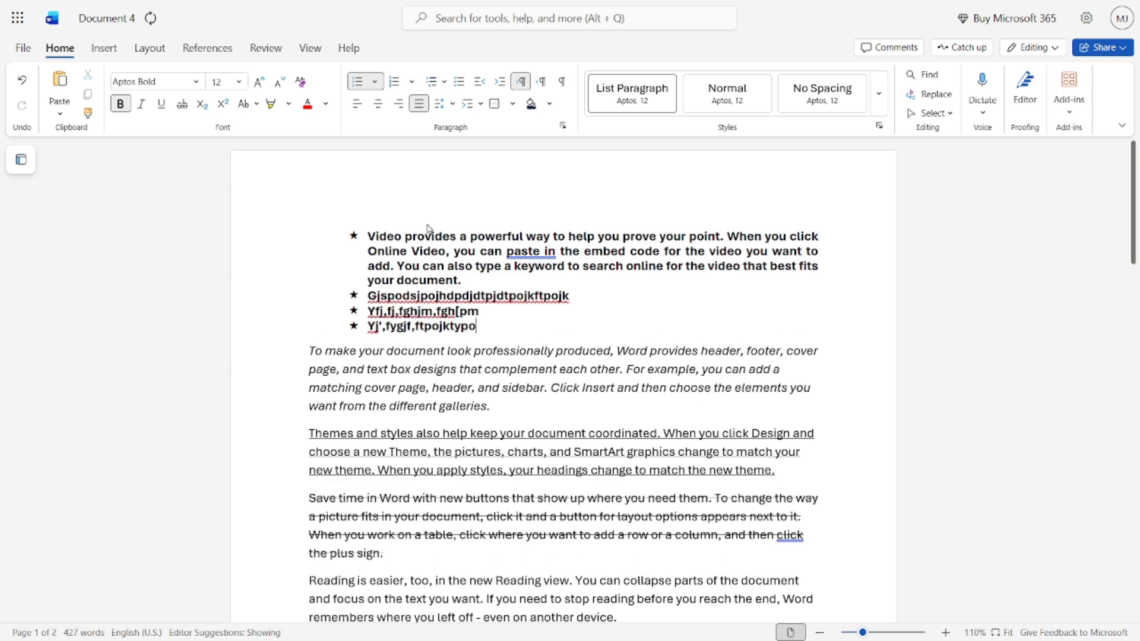
{"action": "key", "text": "Return"}
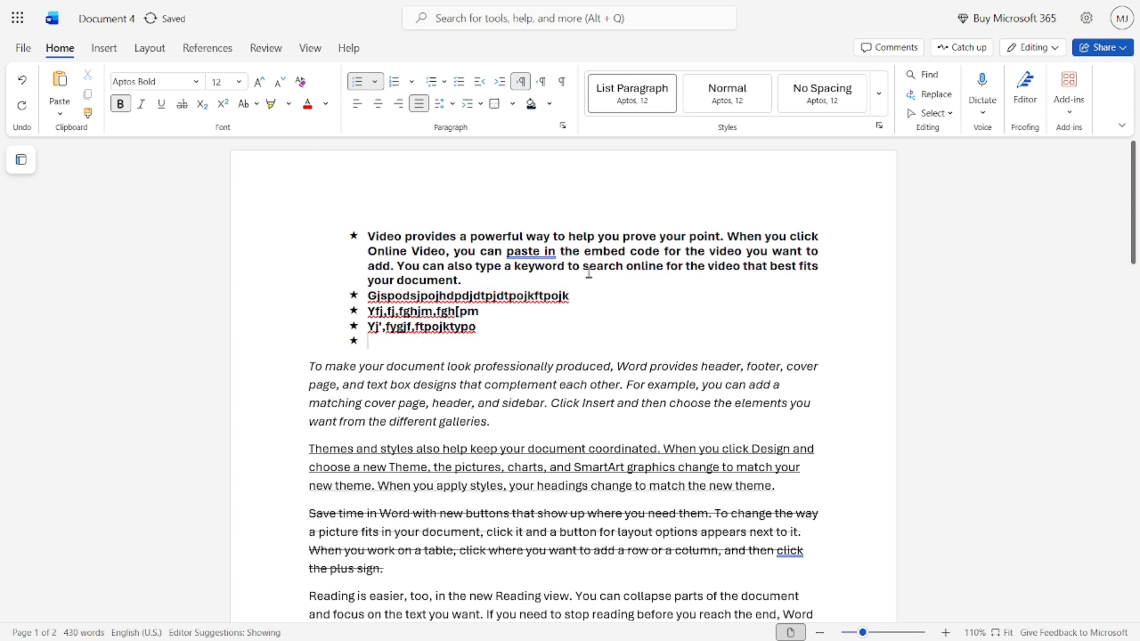
Remove the star bullets and the added sample lines from the bold first paragraph.
{"action": "left_click_drag", "start_coordinate": [469, 338], "coordinate": [306, 231]}
{"action": "left_click", "coordinate": [375, 81]}
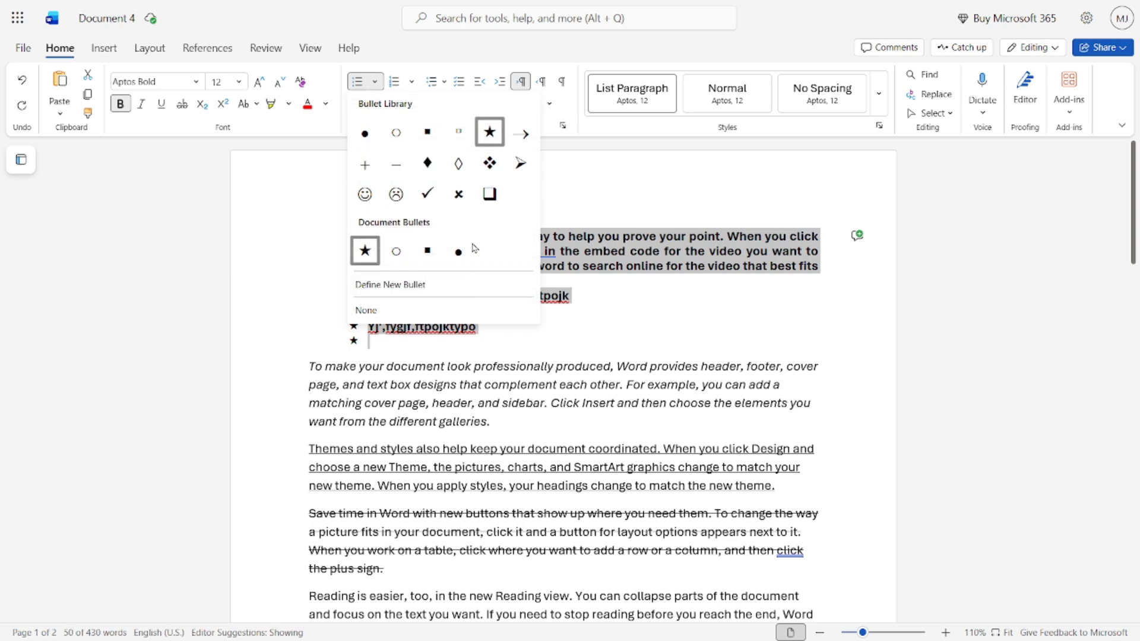
{"action": "left_click", "coordinate": [364, 310]}
{"action": "left_click", "coordinate": [455, 324]}
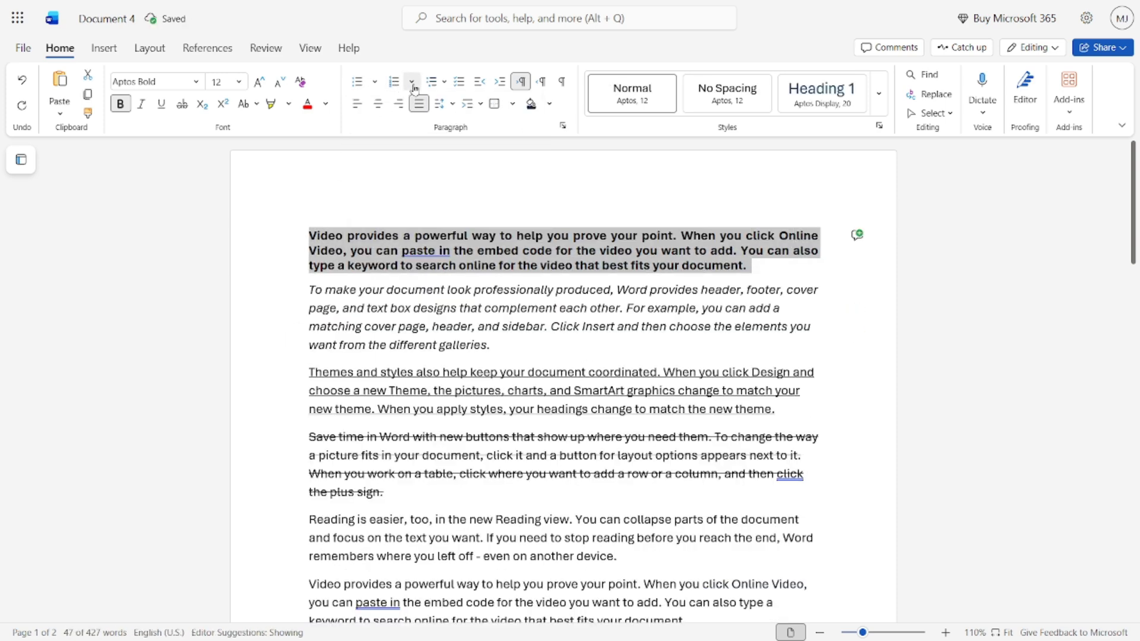
Number the bold first paragraph in the I., II., III. format and add the item "teghtrjetyyej4" plus an empty third item.
{"action": "left_click", "coordinate": [413, 85]}
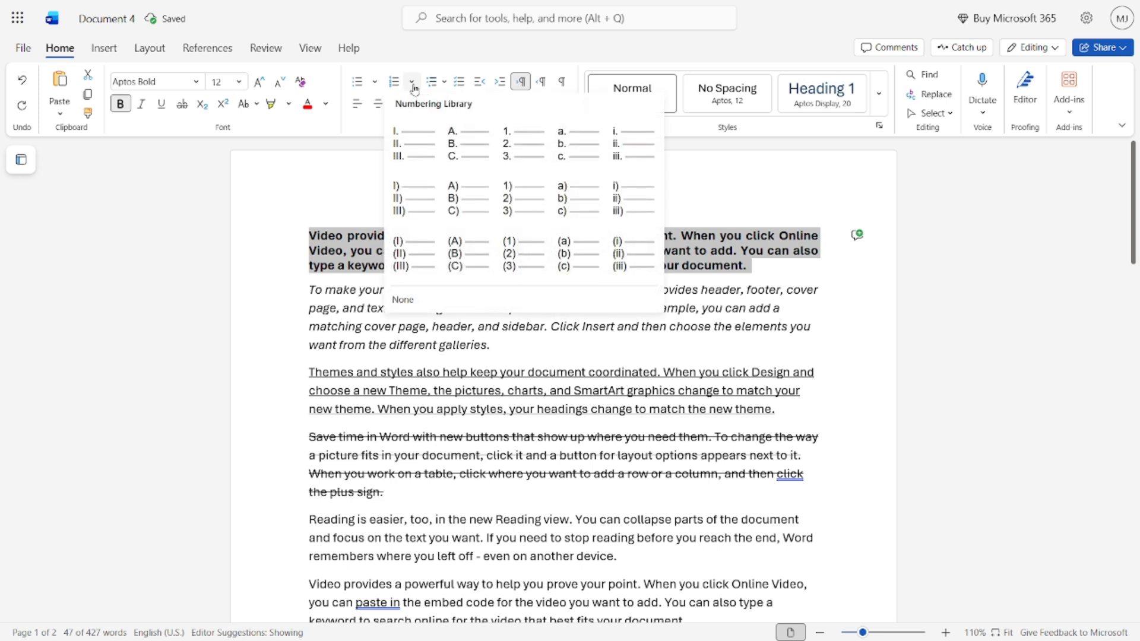
{"action": "left_click", "coordinate": [430, 144]}
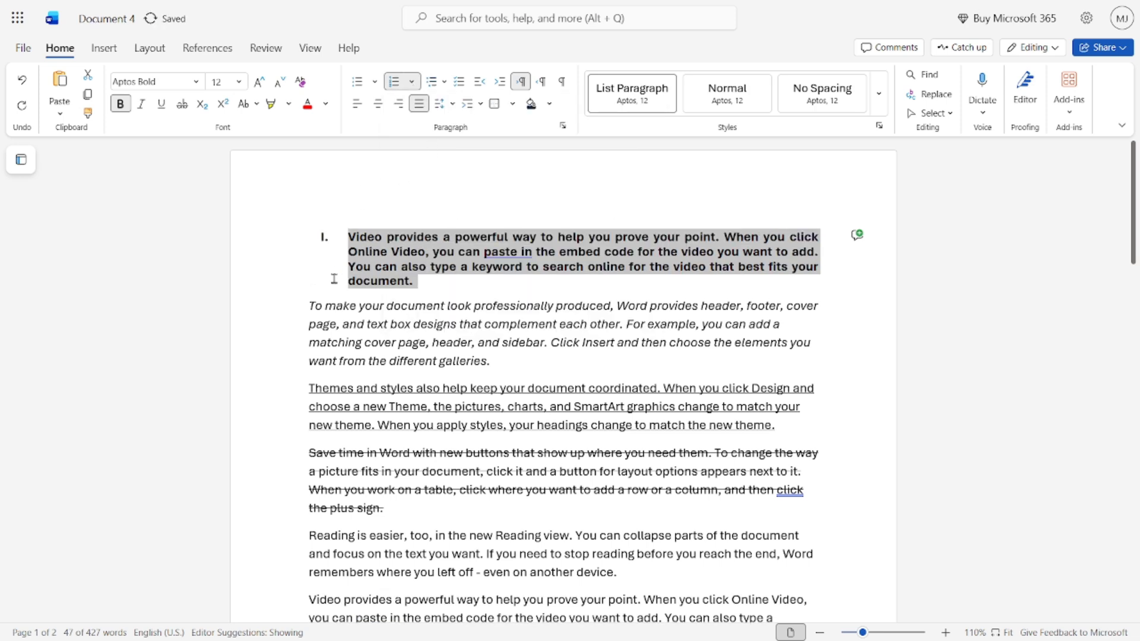
{"action": "left_click", "coordinate": [444, 284]}
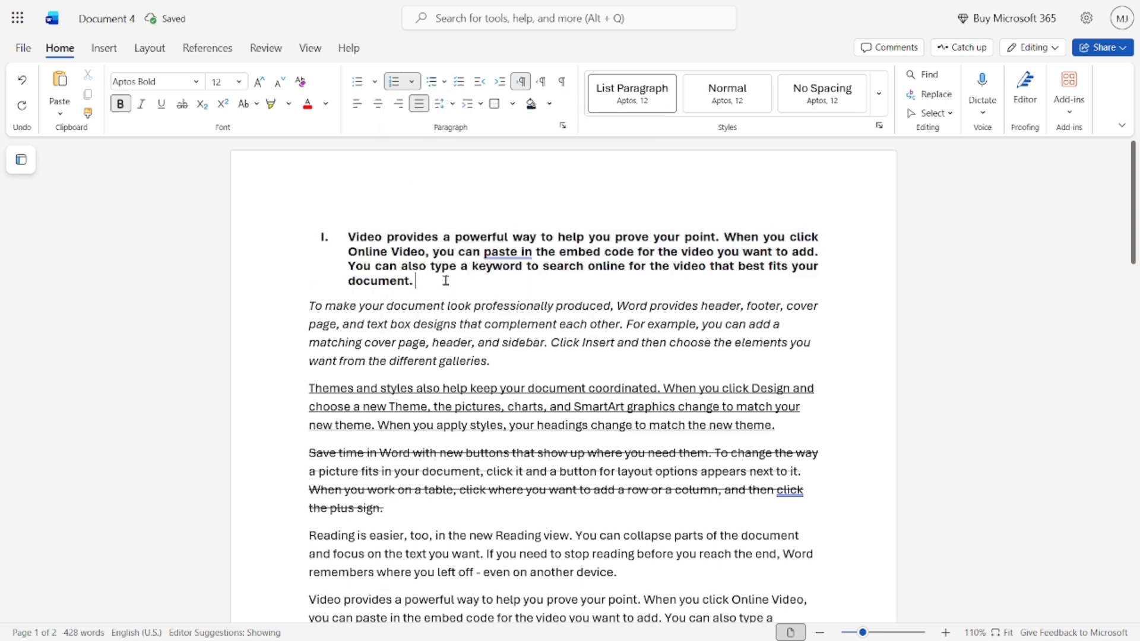
{"action": "key", "text": "Return"}
{"action": "type", "text": "teghtrjetyyej4"}
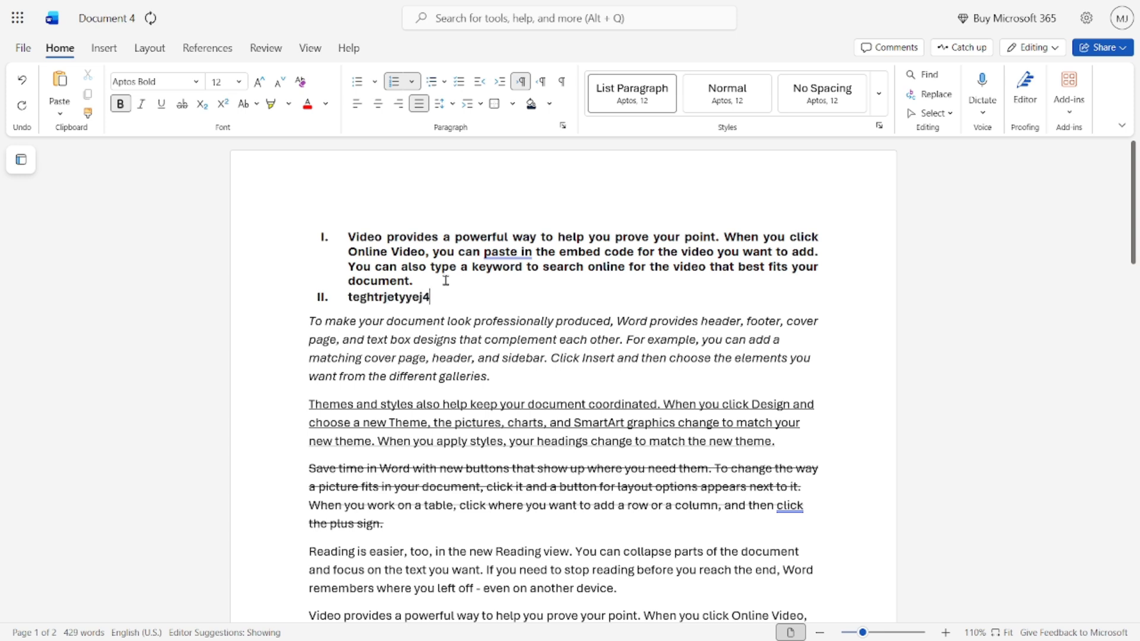
{"action": "key", "text": "Return"}
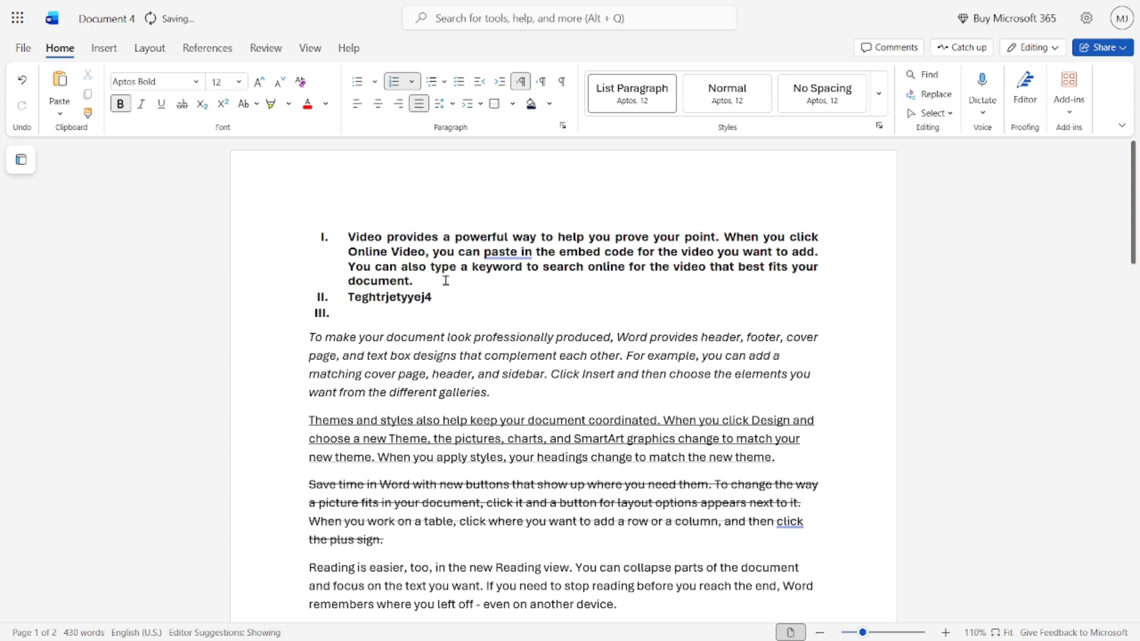
Undo the Roman numbering and the list items added below the bold first paragraph.
{"action": "key", "text": "ctrl+z"}
{"action": "key", "text": "ctrl+z"}
{"action": "key", "text": "ctrl+z"}
{"action": "key", "text": "ctrl+z"}
{"action": "key", "text": "ctrl+z"}
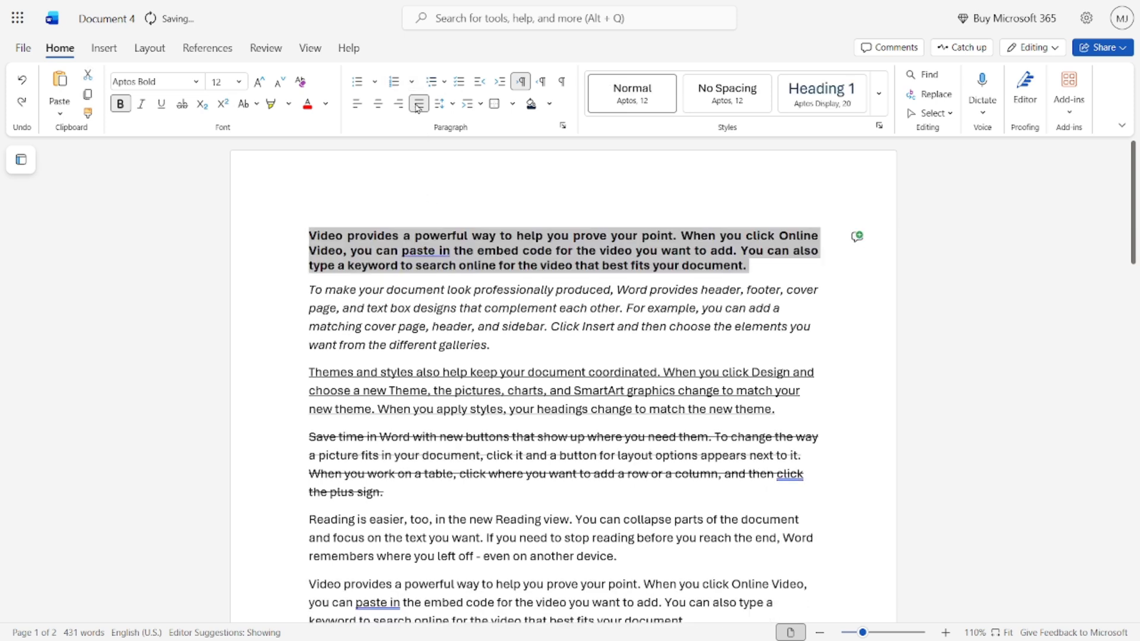
{"action": "left_click", "coordinate": [433, 81]}
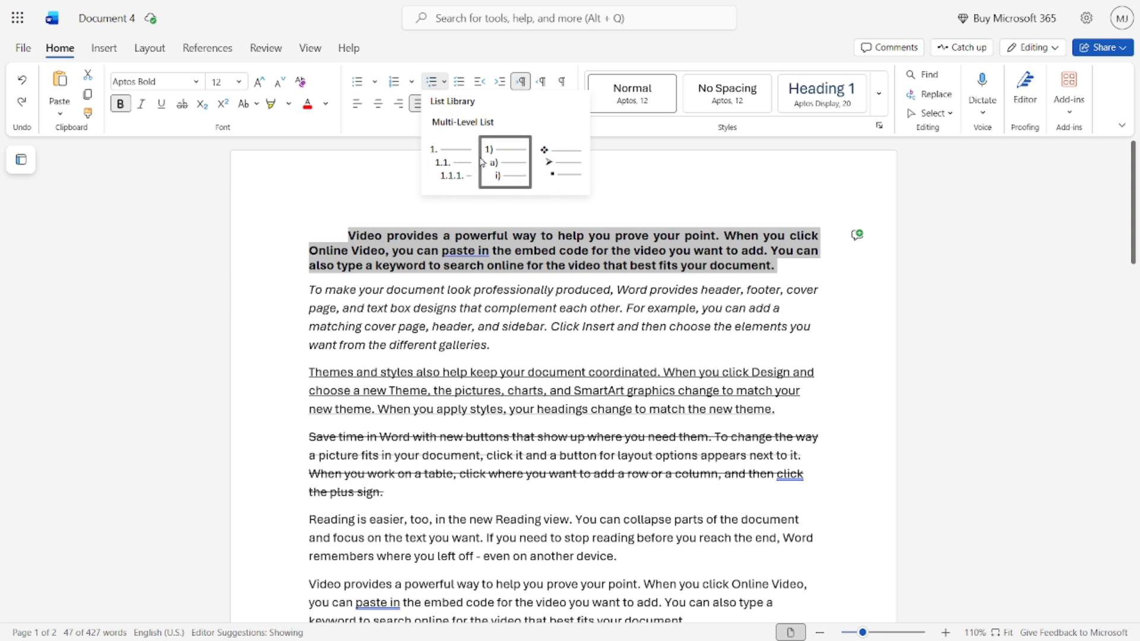
{"action": "key", "text": "Escape"}
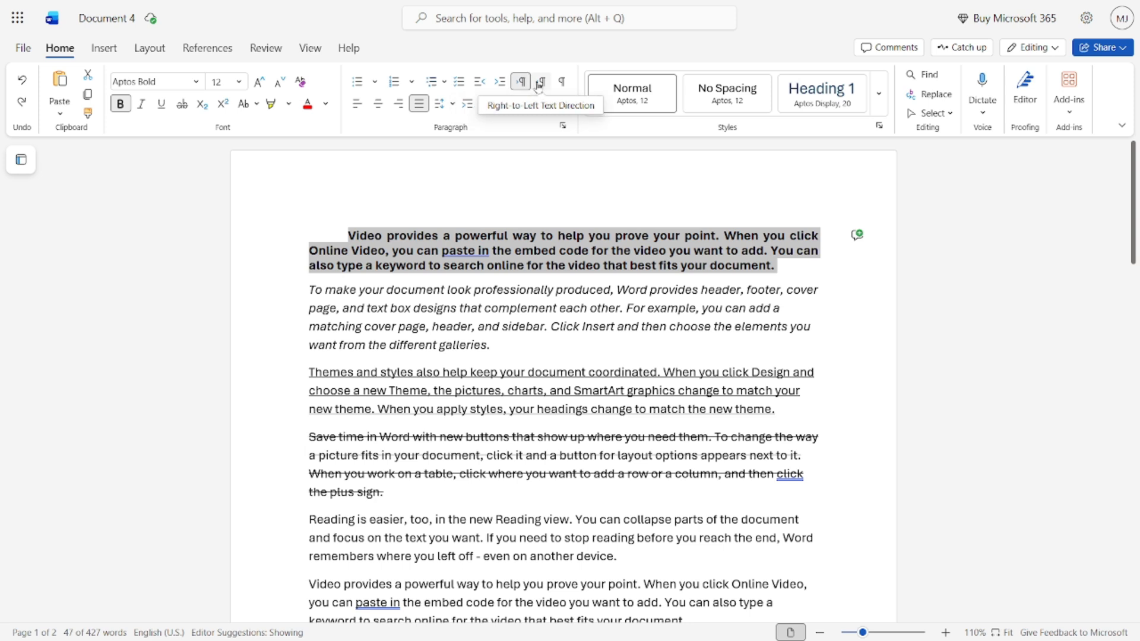
Show the formatting marks and replace the "w" of "way" in the bold first paragraph with "n" and a run of spaces.
{"action": "left_click", "coordinate": [522, 235]}
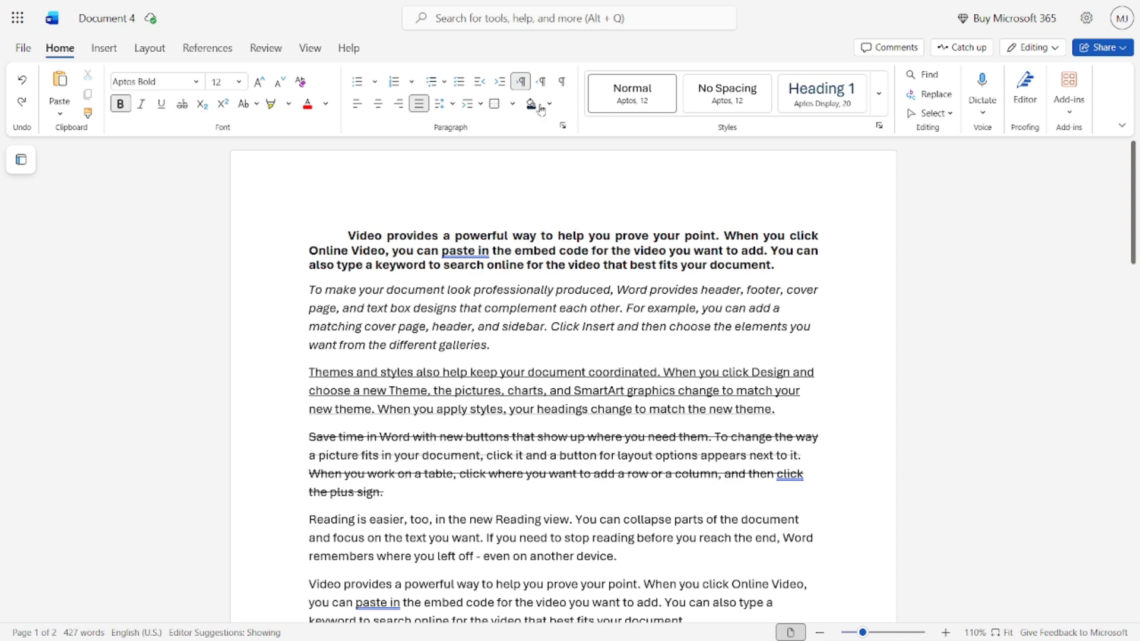
{"action": "left_click", "coordinate": [561, 81]}
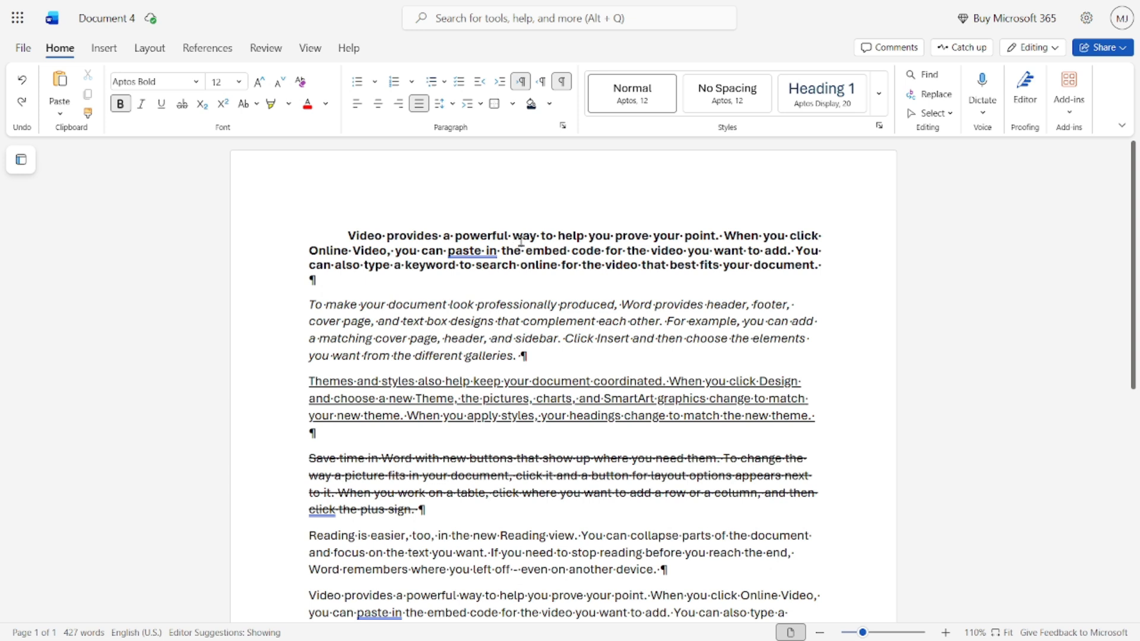
{"action": "key", "text": "Delete"}
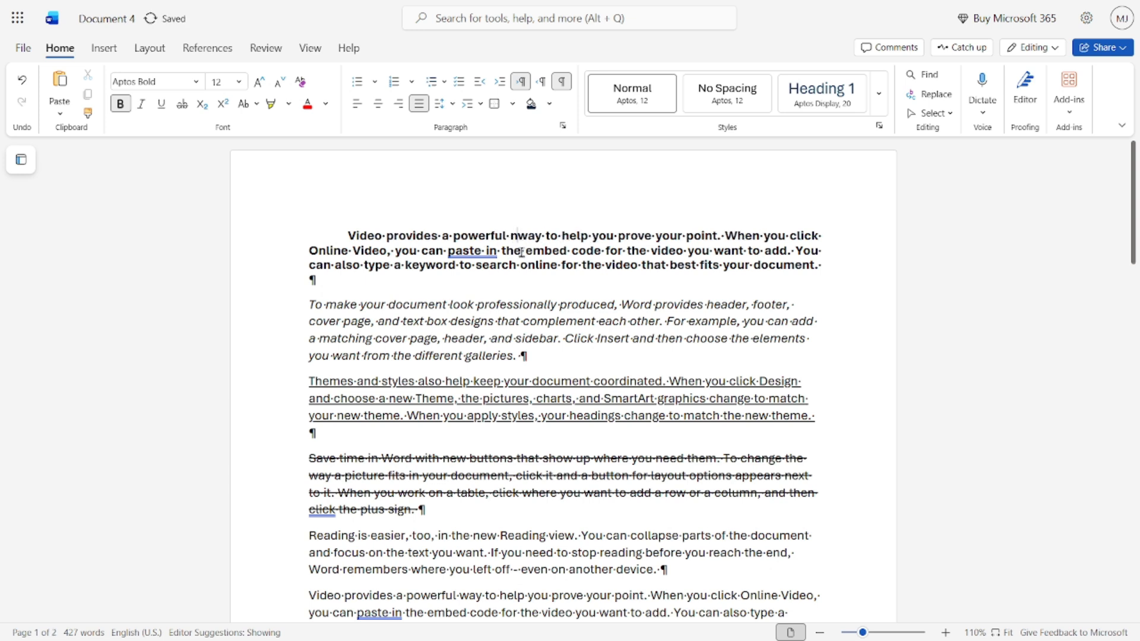
{"action": "type", "text": "n"}
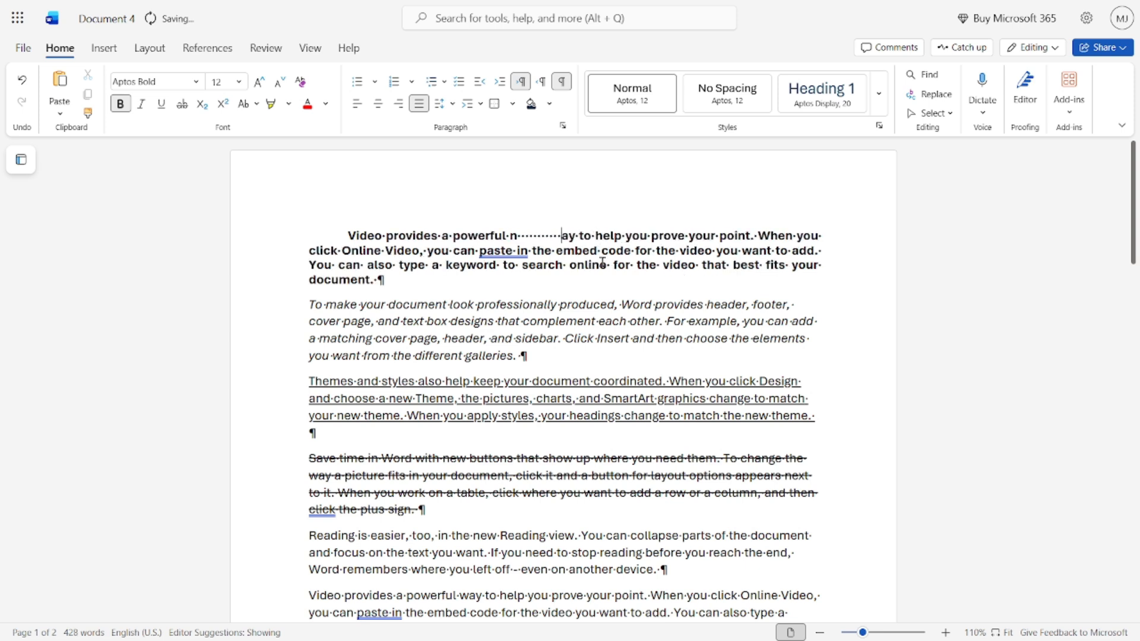
Hide the formatting marks and restore the word "way" in the bold first paragraph.
{"action": "triple_click", "coordinate": [351, 235]}
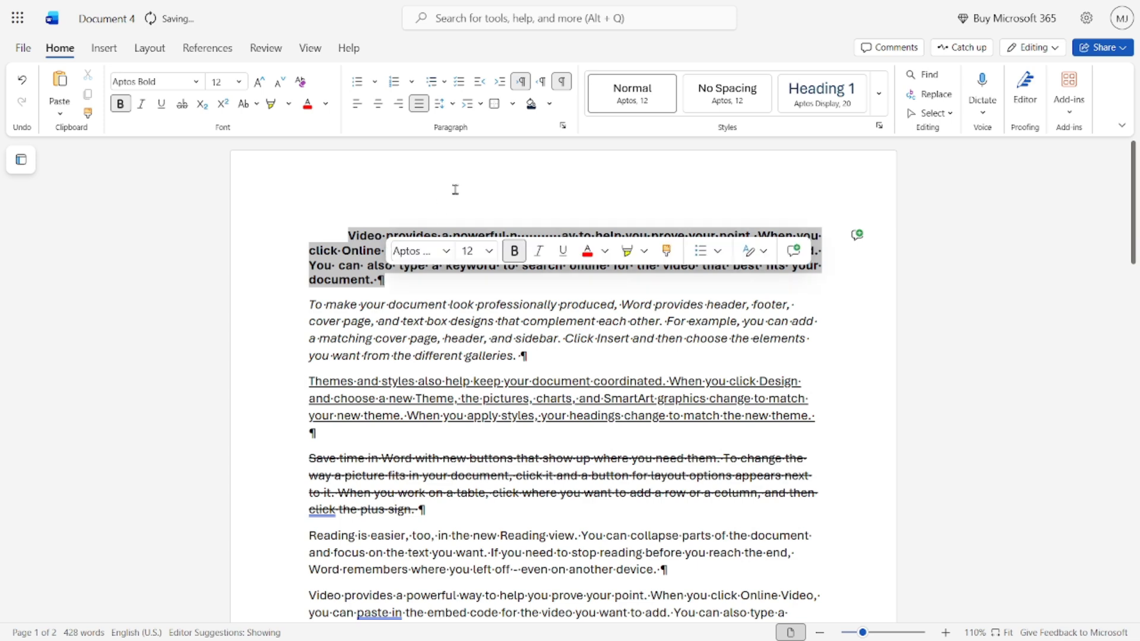
{"action": "left_click", "coordinate": [562, 83]}
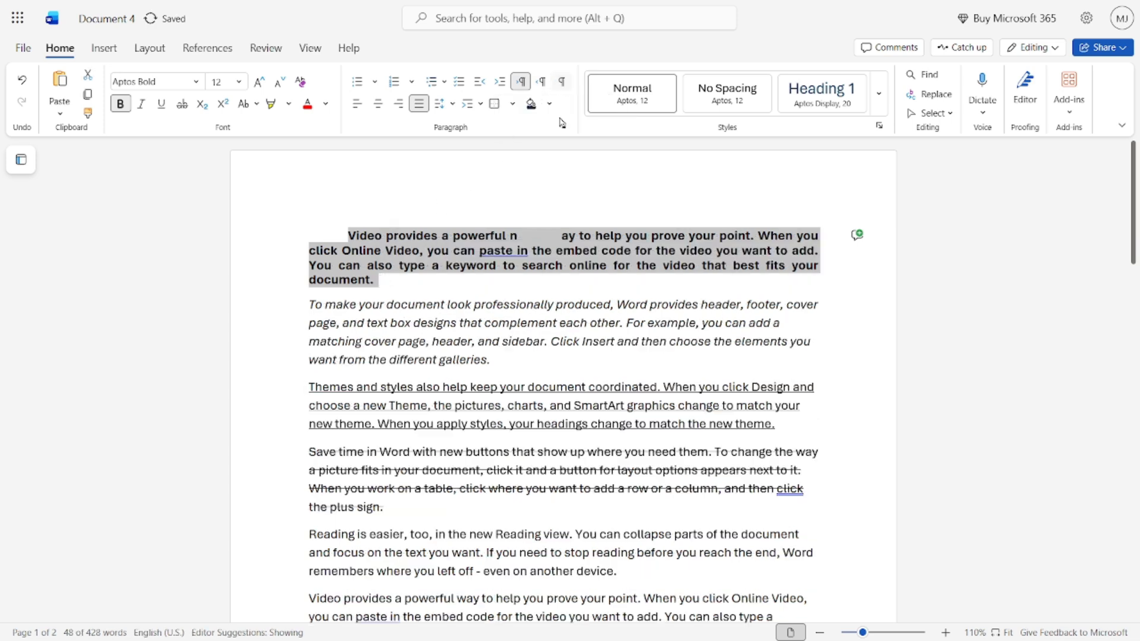
{"action": "left_click", "coordinate": [554, 248]}
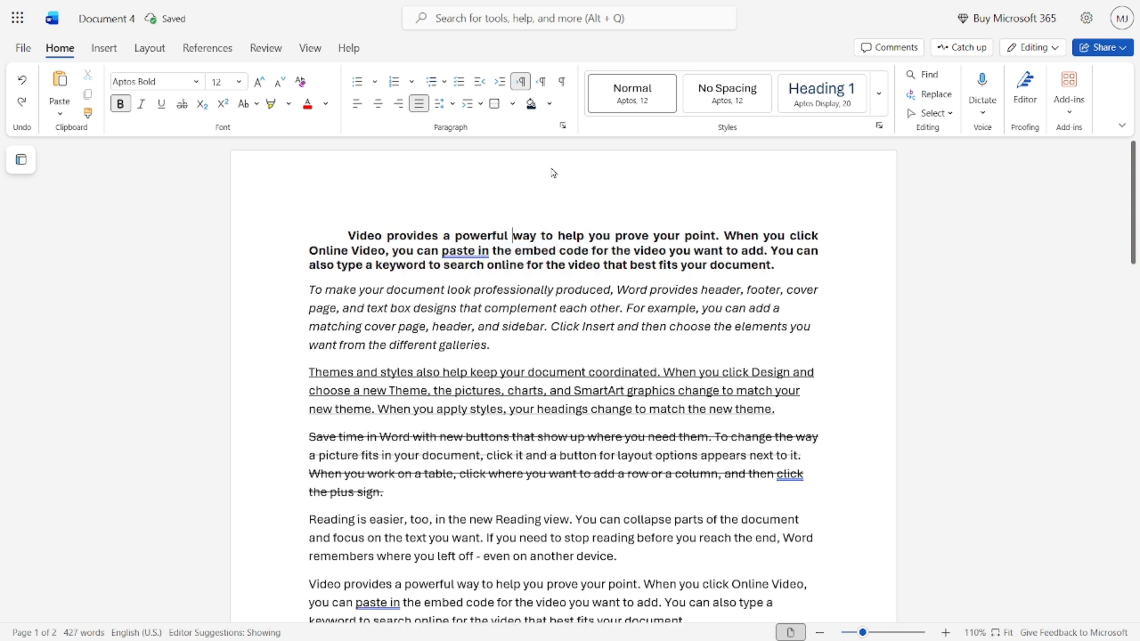
Try dark blue shading on the bold first paragraph and undo it.
{"action": "left_click_drag", "start_coordinate": [350, 236], "coordinate": [774, 264]}
{"action": "triple_click", "coordinate": [512, 265]}
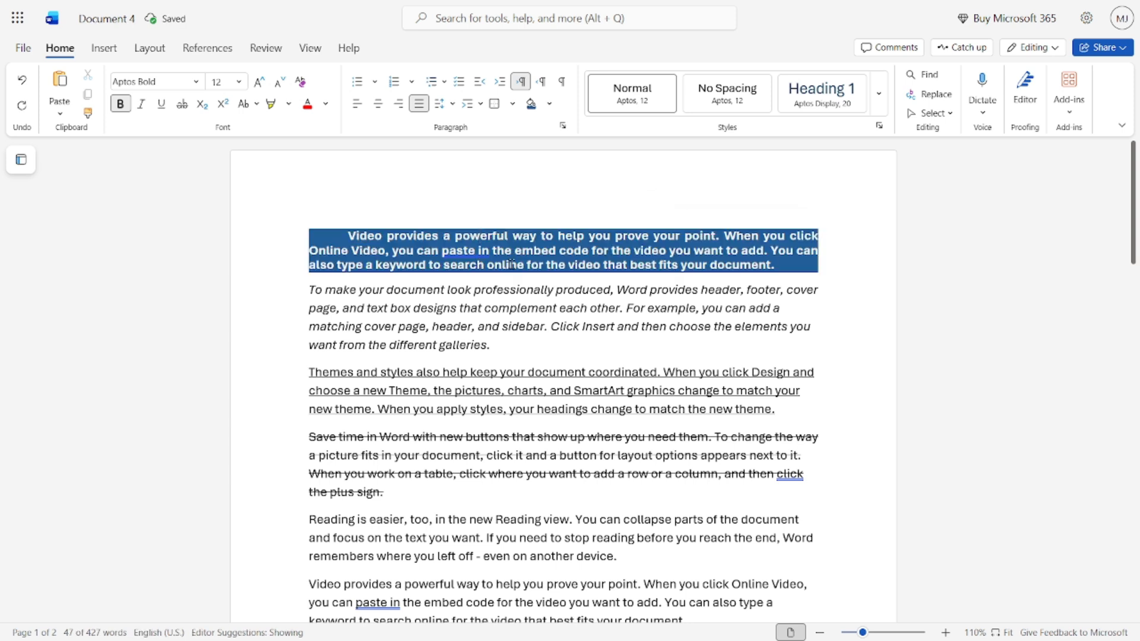
{"action": "left_click_drag", "start_coordinate": [350, 236], "coordinate": [791, 265]}
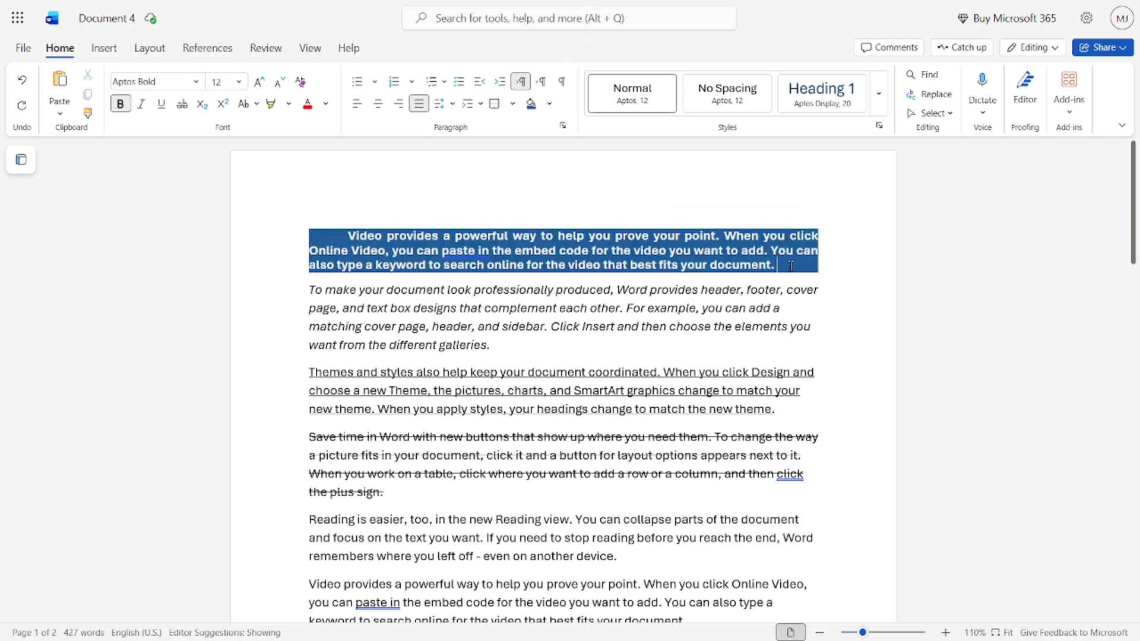
{"action": "left_click", "coordinate": [475, 252]}
{"action": "key", "text": "Escape"}
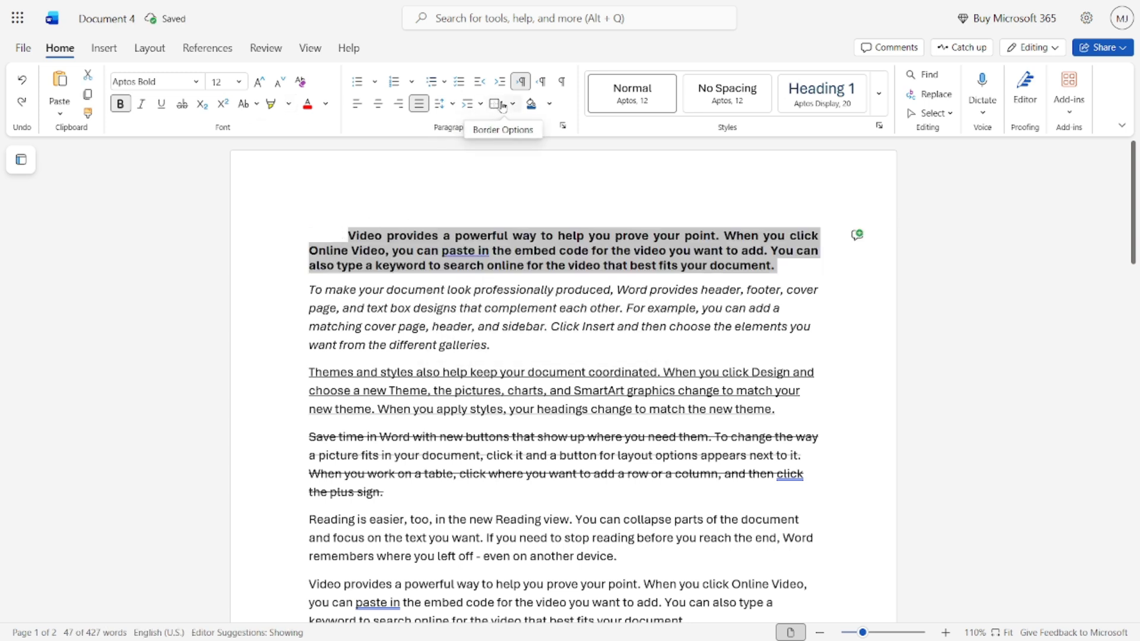
Add an outside border around the bold first paragraph.
{"action": "left_click", "coordinate": [519, 235]}
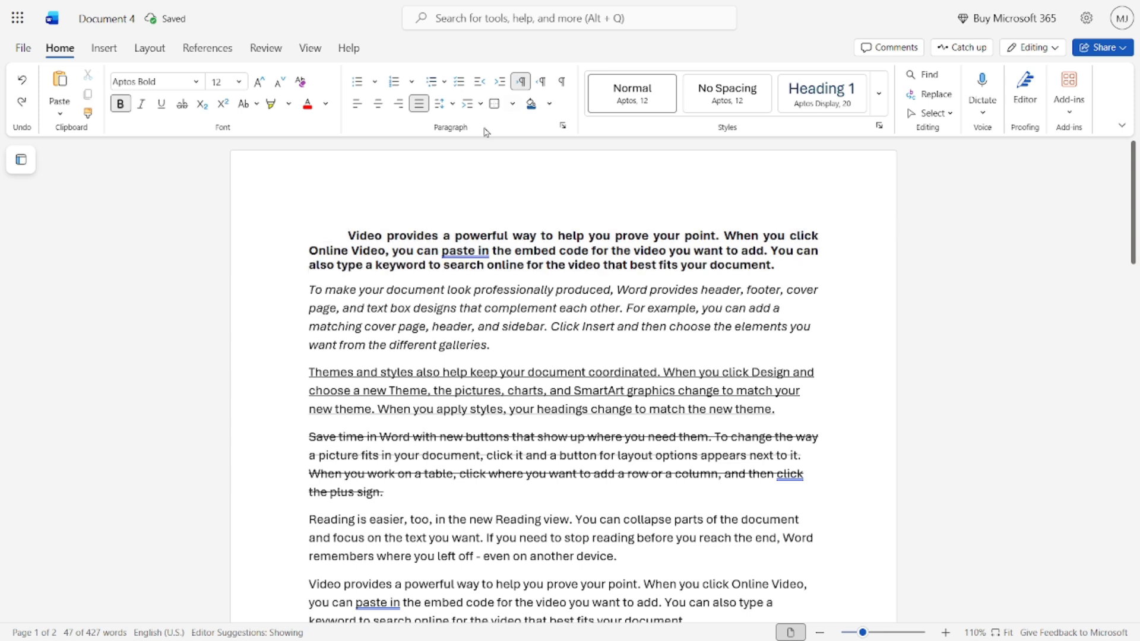
{"action": "left_click", "coordinate": [512, 104]}
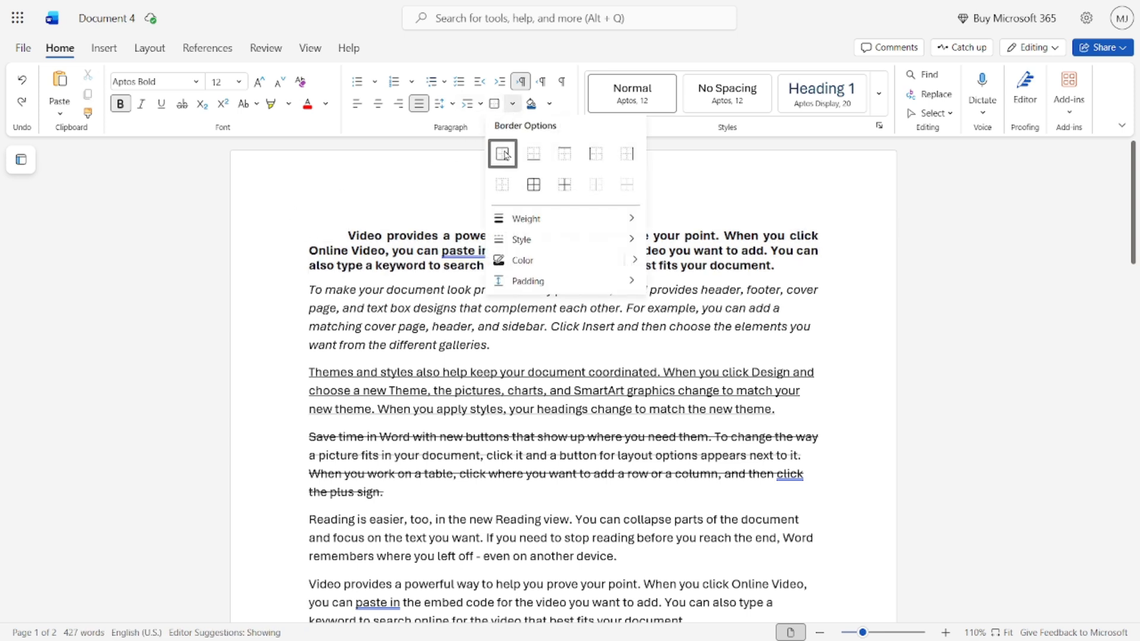
{"action": "left_click", "coordinate": [502, 155]}
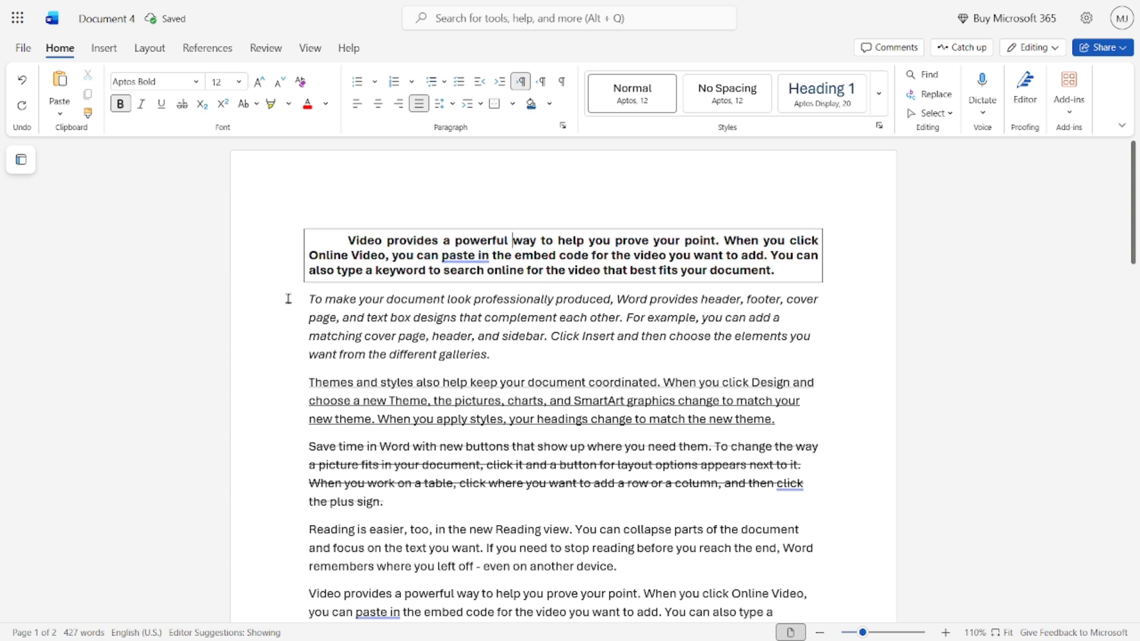
Add an outside border around the italic and underlined paragraphs, and undo both border changes.
{"action": "left_click_drag", "start_coordinate": [304, 299], "coordinate": [783, 434]}
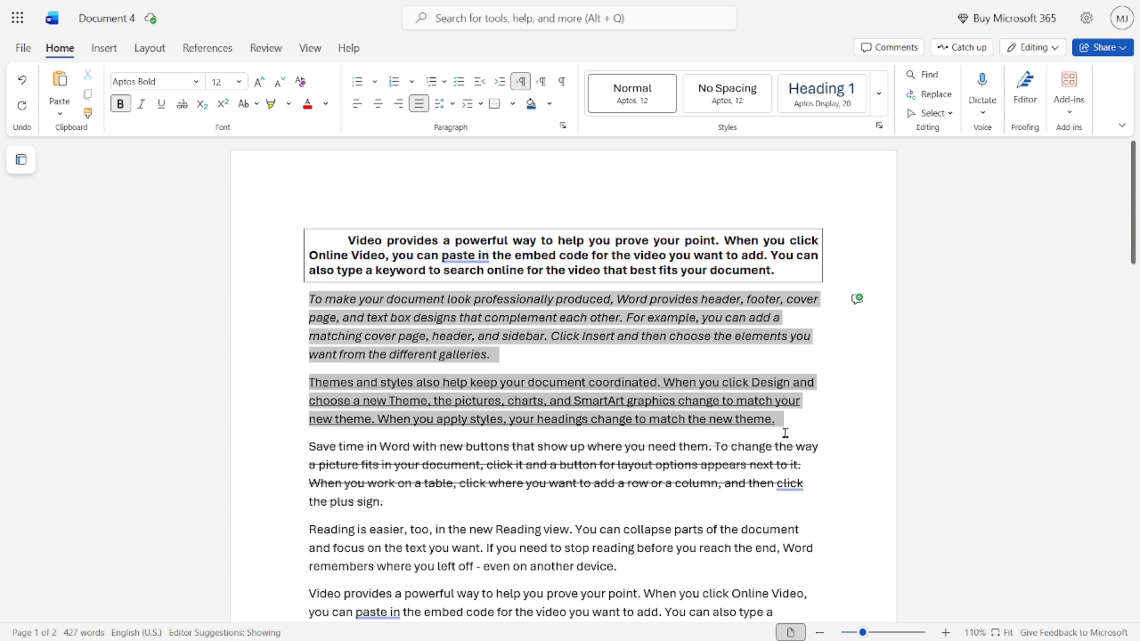
{"action": "left_click", "coordinate": [512, 104]}
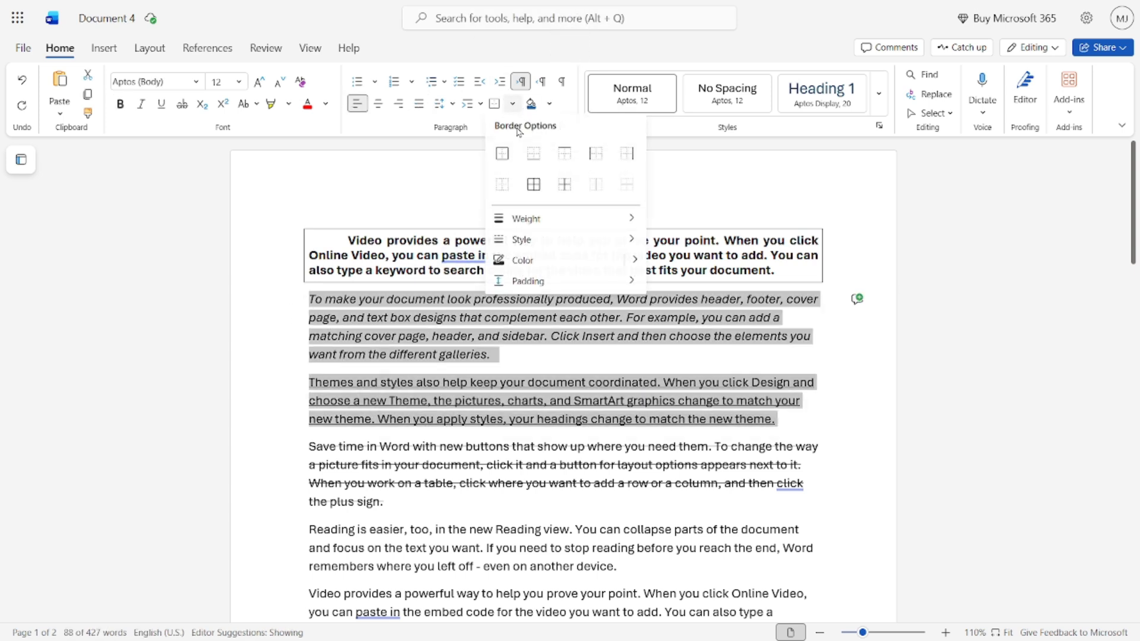
{"action": "left_click", "coordinate": [500, 156]}
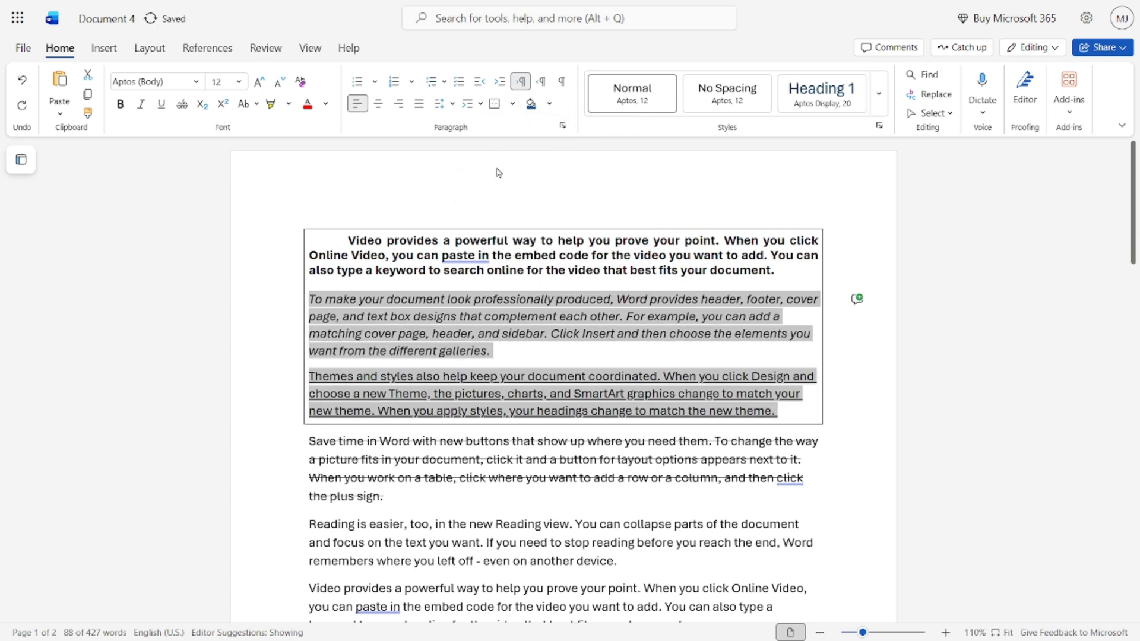
{"action": "left_click", "coordinate": [601, 349]}
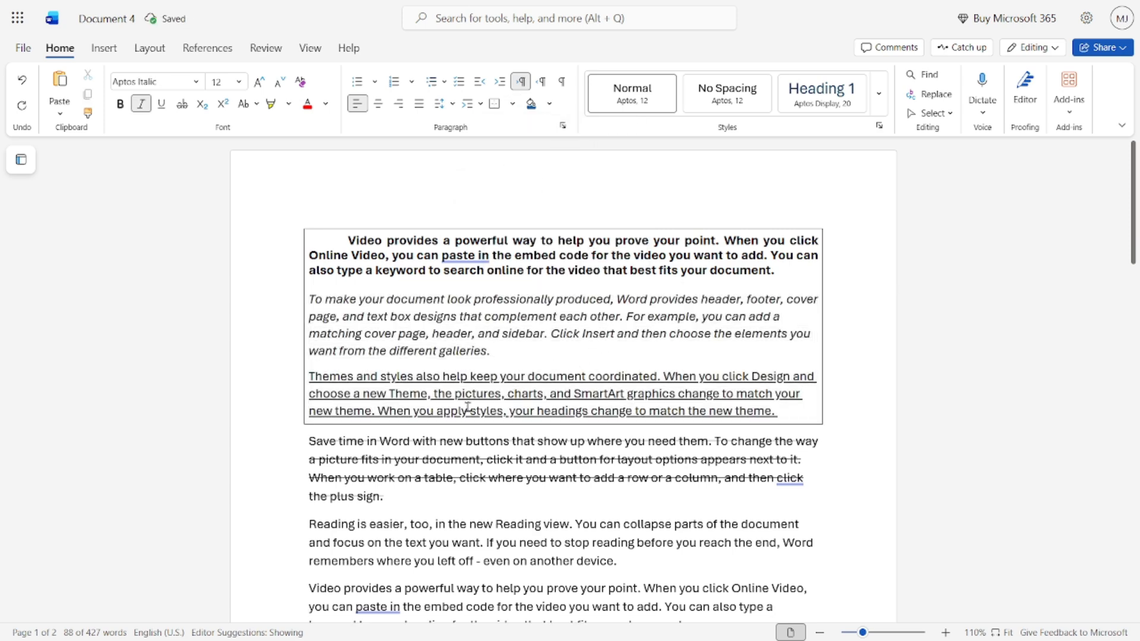
{"action": "key", "text": "ctrl+z"}
{"action": "key", "text": "ctrl+z"}
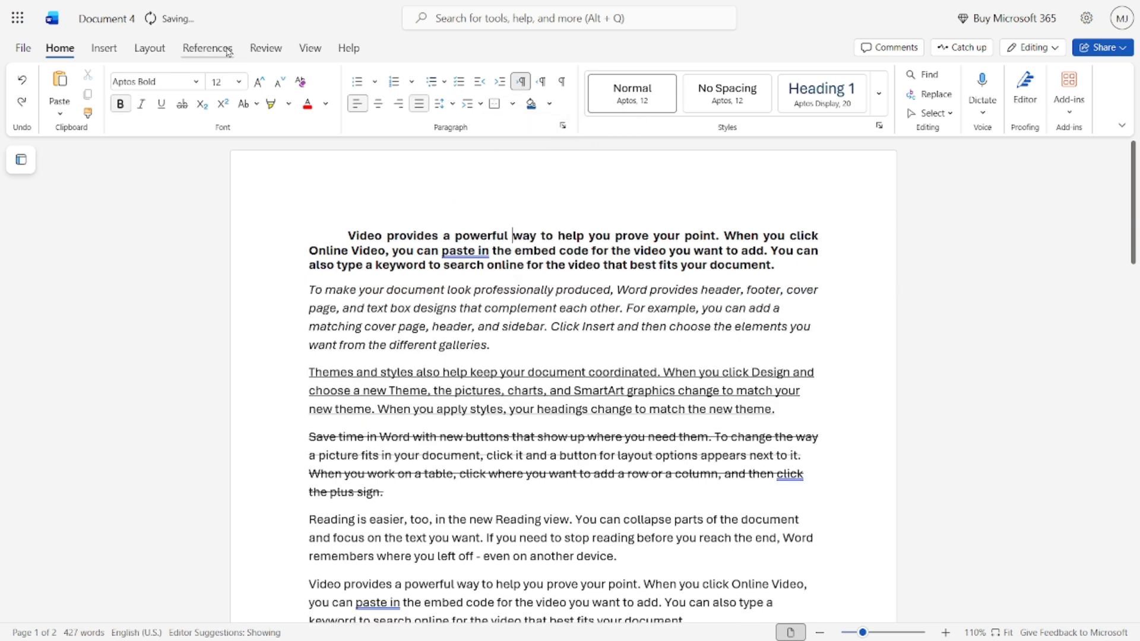
Put an outside border around the bold and italic paragraphs and add a dividing line between them with all borders.
{"action": "left_click_drag", "start_coordinate": [297, 222], "coordinate": [498, 352]}
{"action": "left_click", "coordinate": [512, 108]}
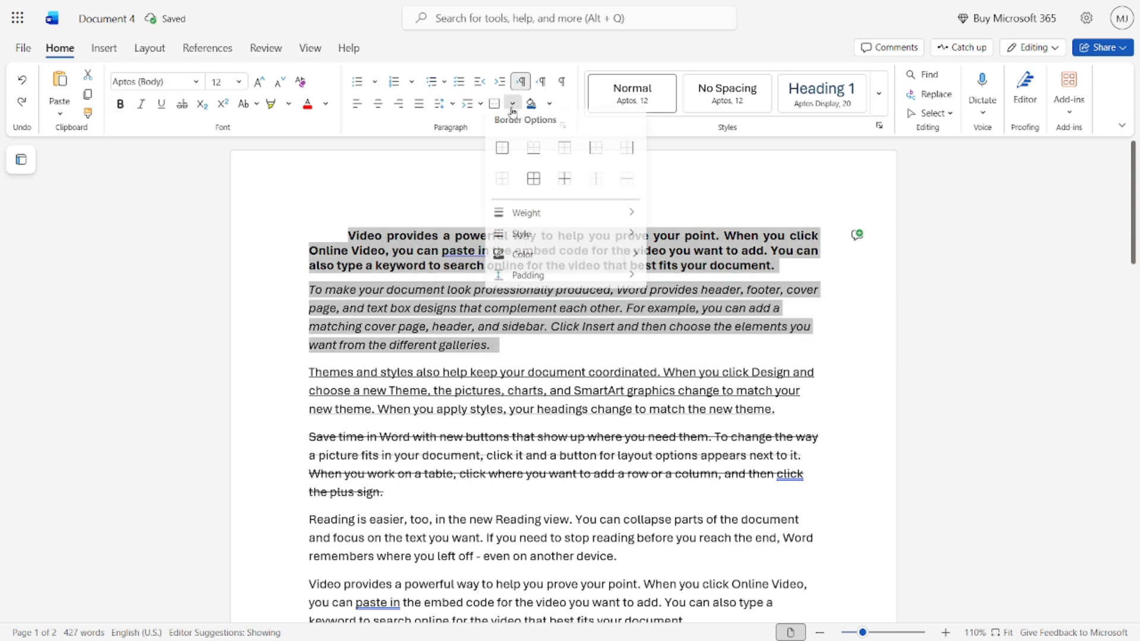
{"action": "left_click", "coordinate": [501, 152]}
{"action": "left_click", "coordinate": [491, 311]}
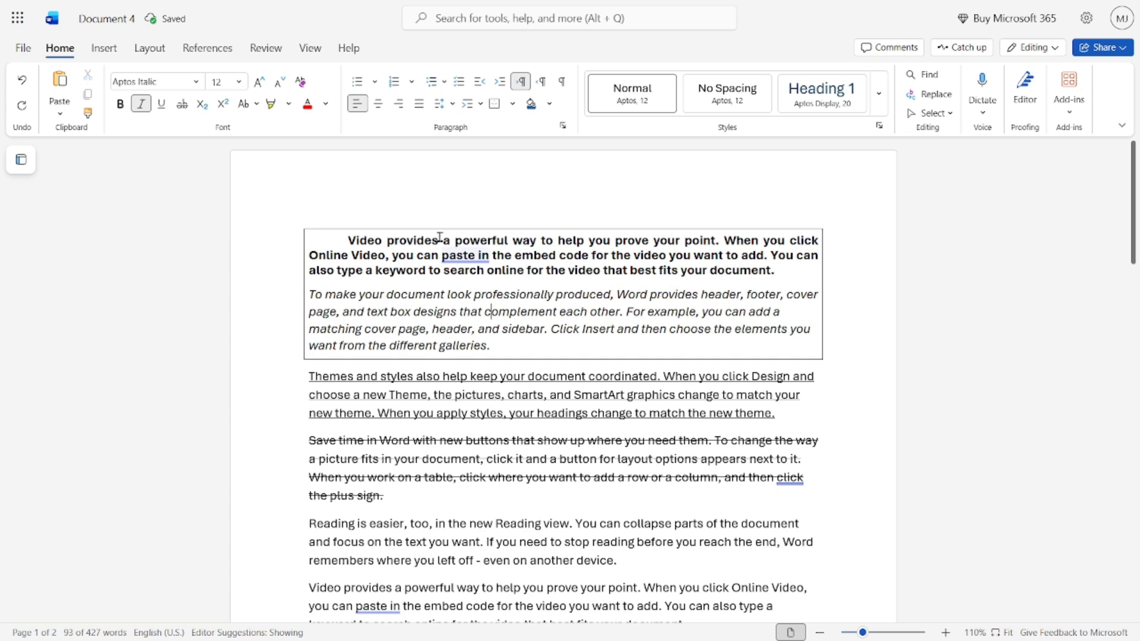
{"action": "left_click", "coordinate": [512, 104]}
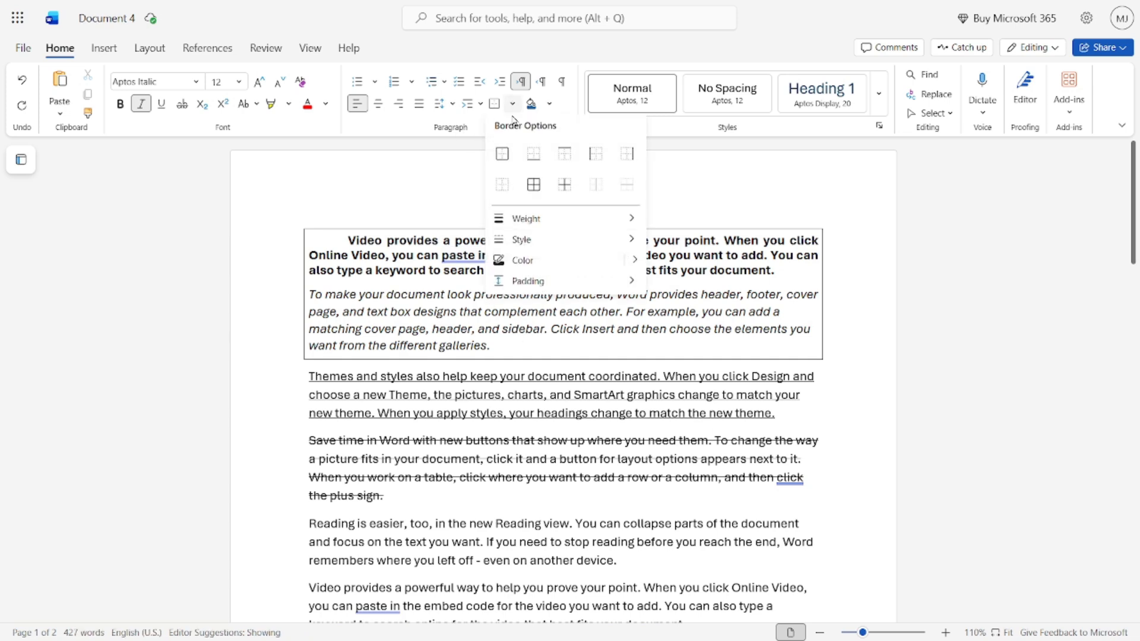
{"action": "left_click", "coordinate": [529, 191]}
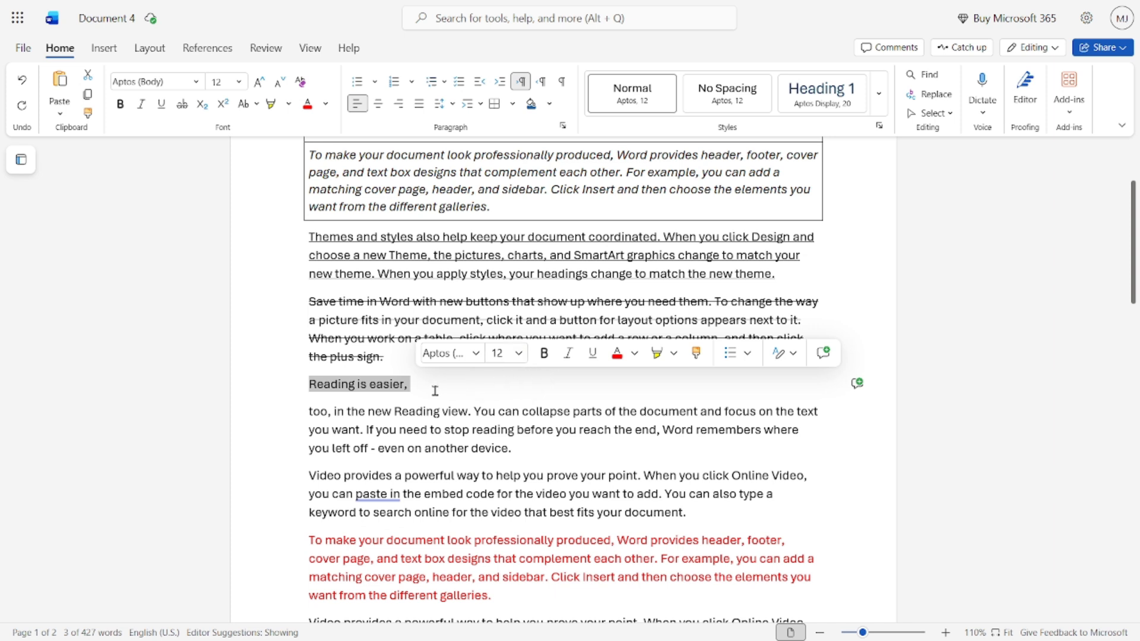
Try the heading styles on the "Reading is easier," line and settle on the Title style.
{"action": "left_click", "coordinate": [414, 384]}
{"action": "left_click_drag", "start_coordinate": [415, 384], "coordinate": [295, 382]}
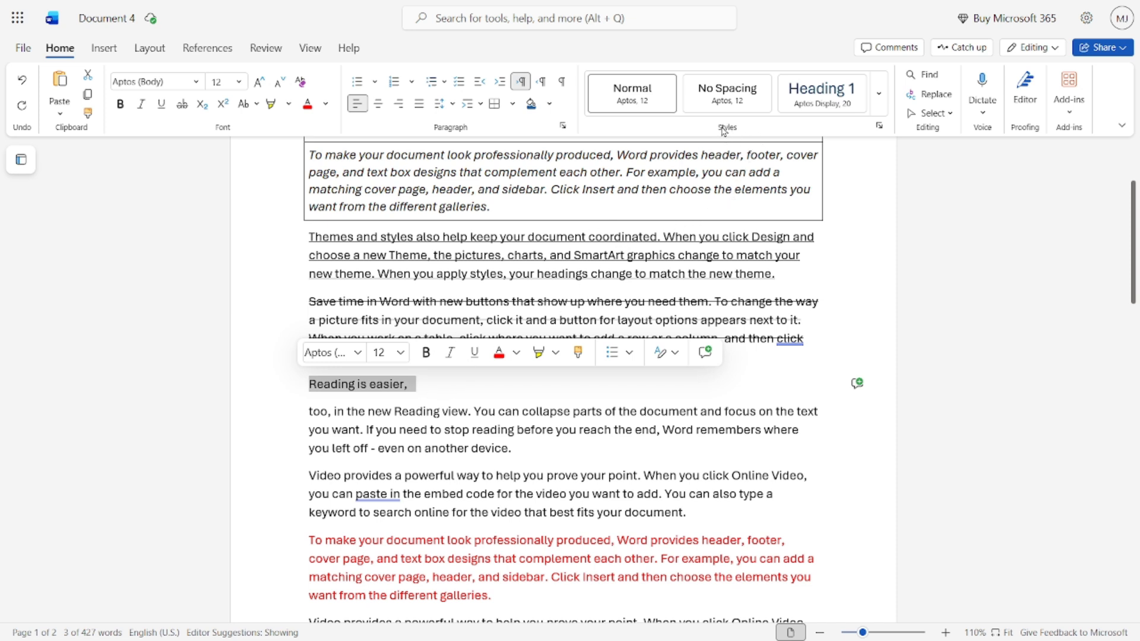
{"action": "left_click", "coordinate": [742, 97]}
{"action": "left_click", "coordinate": [820, 90]}
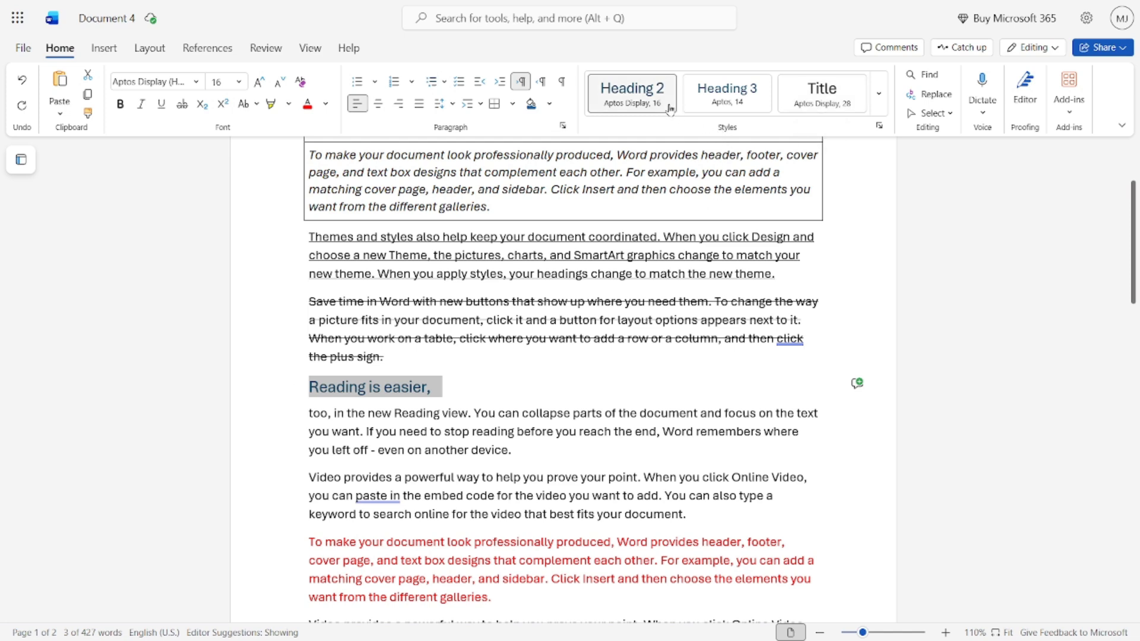
{"action": "left_click", "coordinate": [816, 92]}
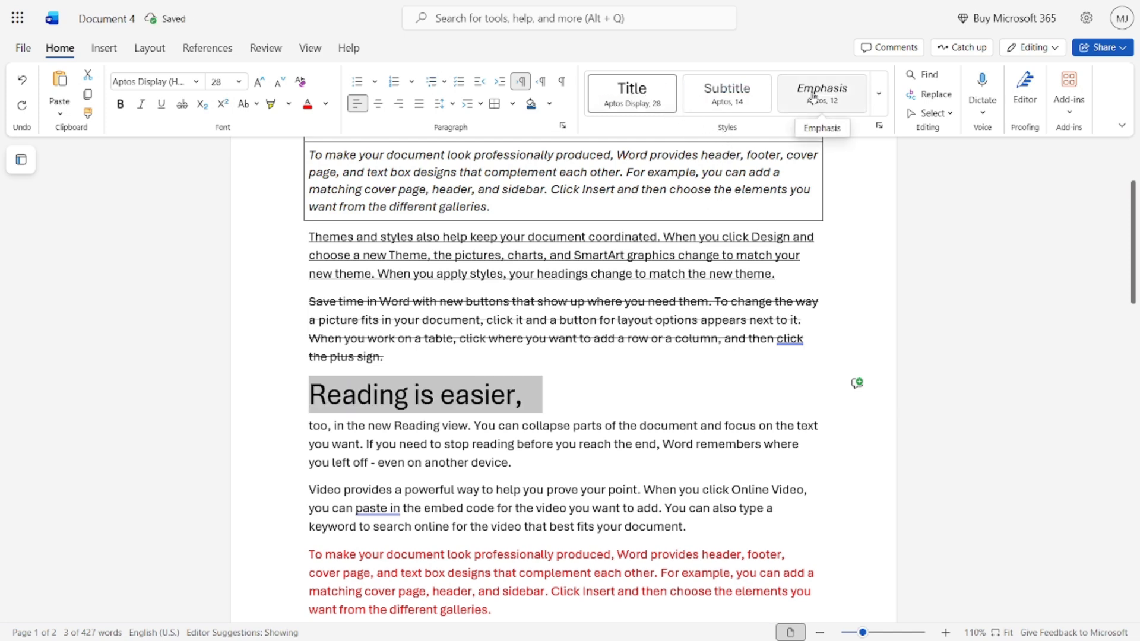
{"action": "left_click", "coordinate": [531, 404]}
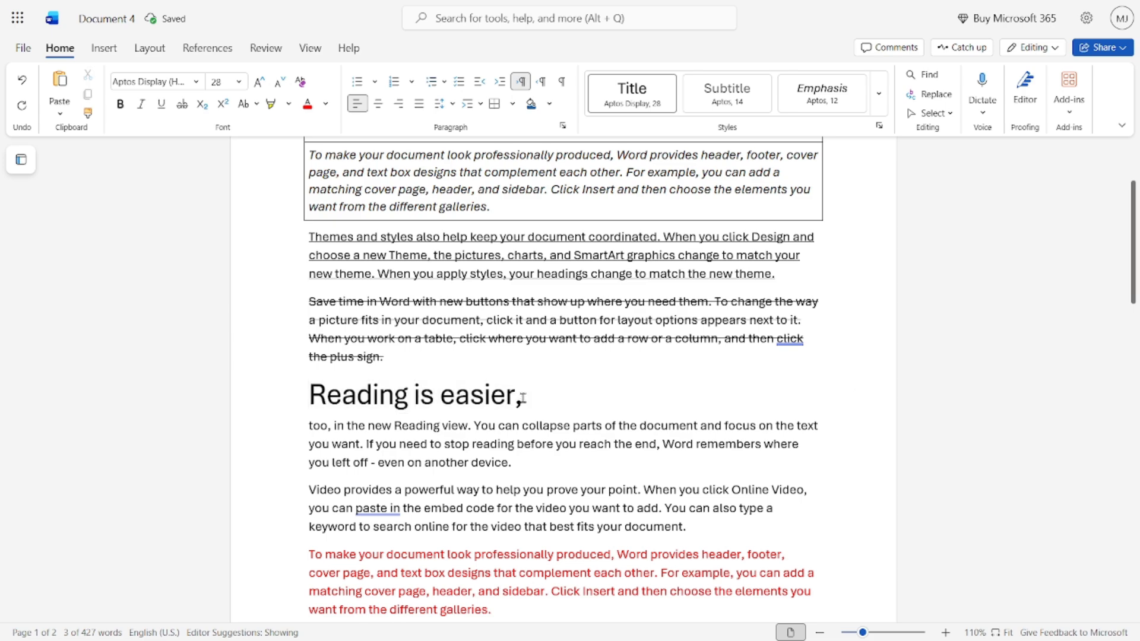
{"action": "left_click_drag", "start_coordinate": [519, 397], "coordinate": [284, 402]}
{"action": "left_click", "coordinate": [570, 445]}
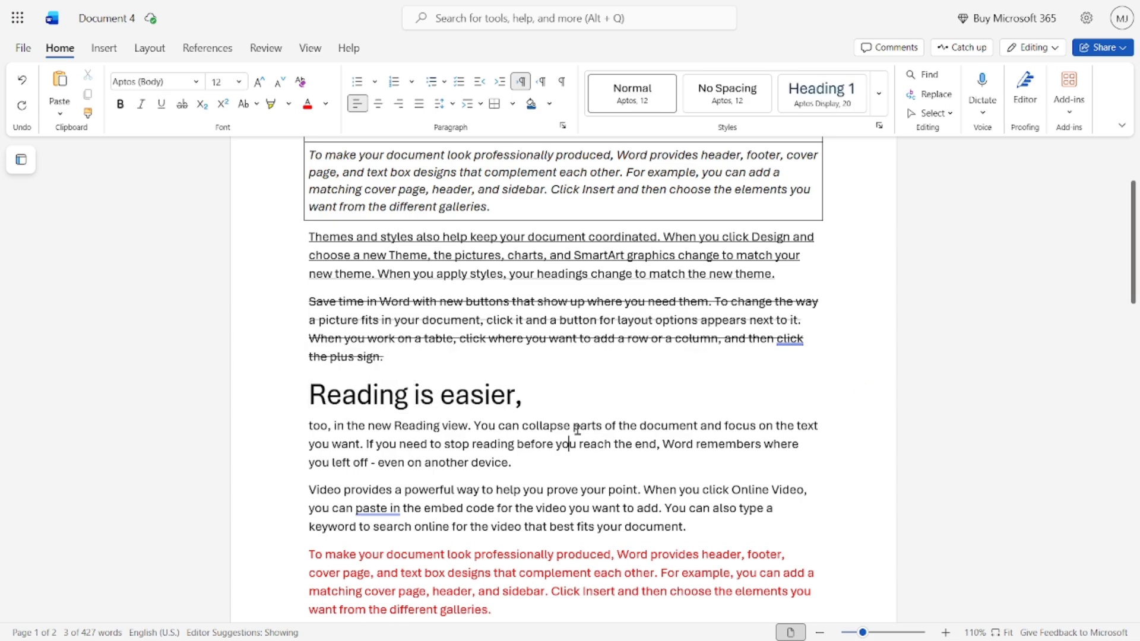
Apply the No Spacing style to the paragraph directly below the "Reading is easier," title.
{"action": "scroll", "coordinate": [516, 325], "scroll_direction": "up", "scroll_amount": 2}
{"action": "scroll", "coordinate": [516, 325], "scroll_direction": "down", "scroll_amount": 5}
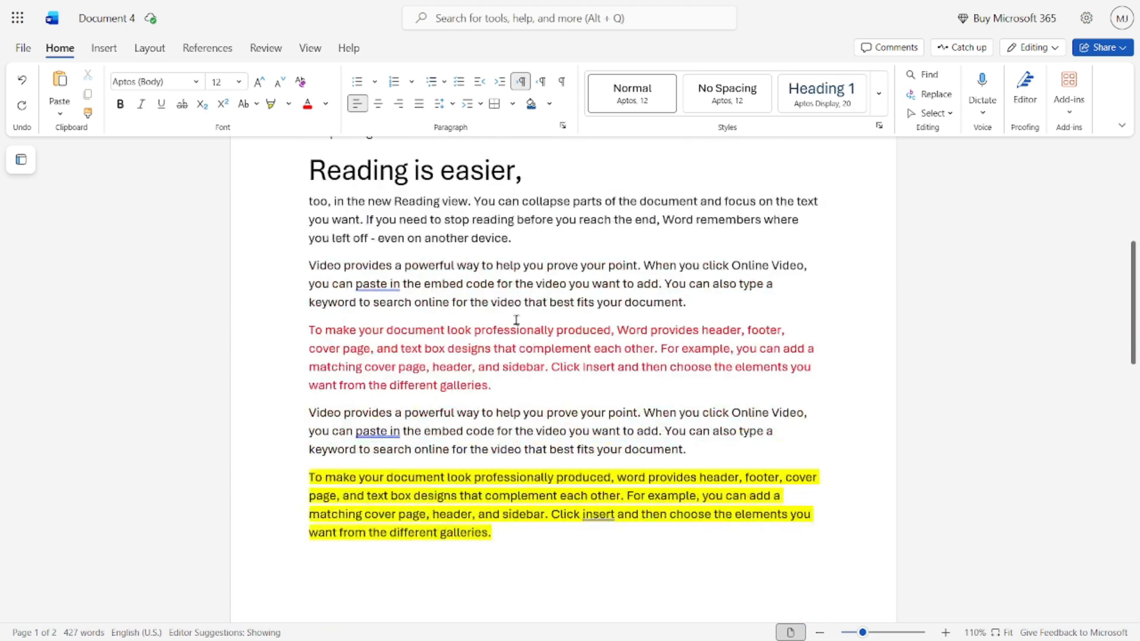
{"action": "scroll", "coordinate": [482, 267], "scroll_direction": "up", "scroll_amount": 1}
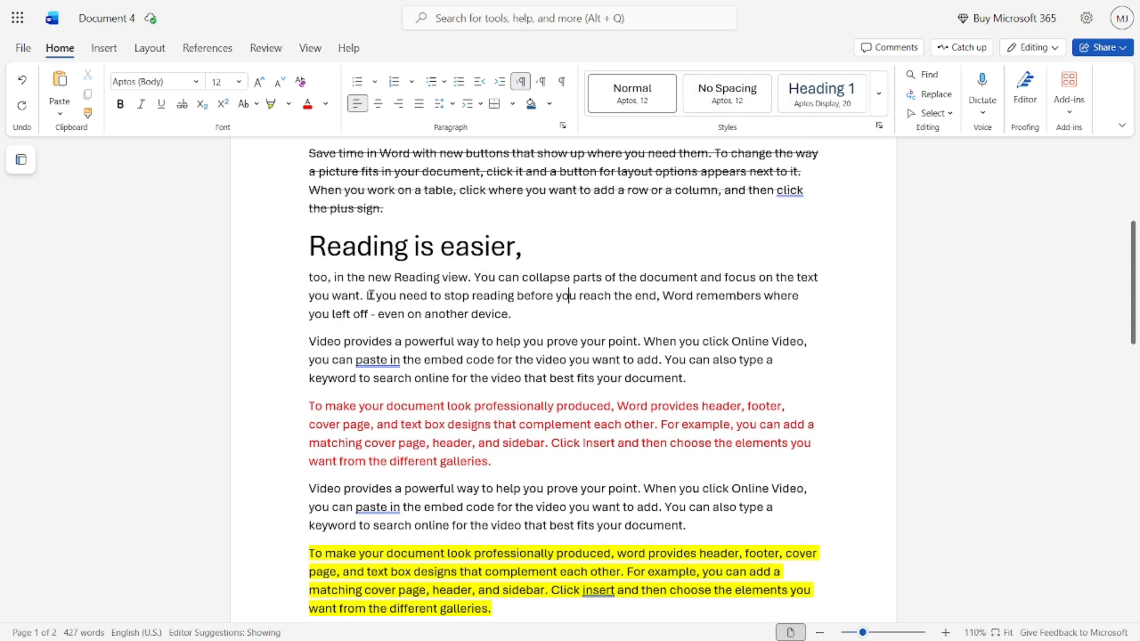
{"action": "left_click_drag", "start_coordinate": [308, 276], "coordinate": [529, 326]}
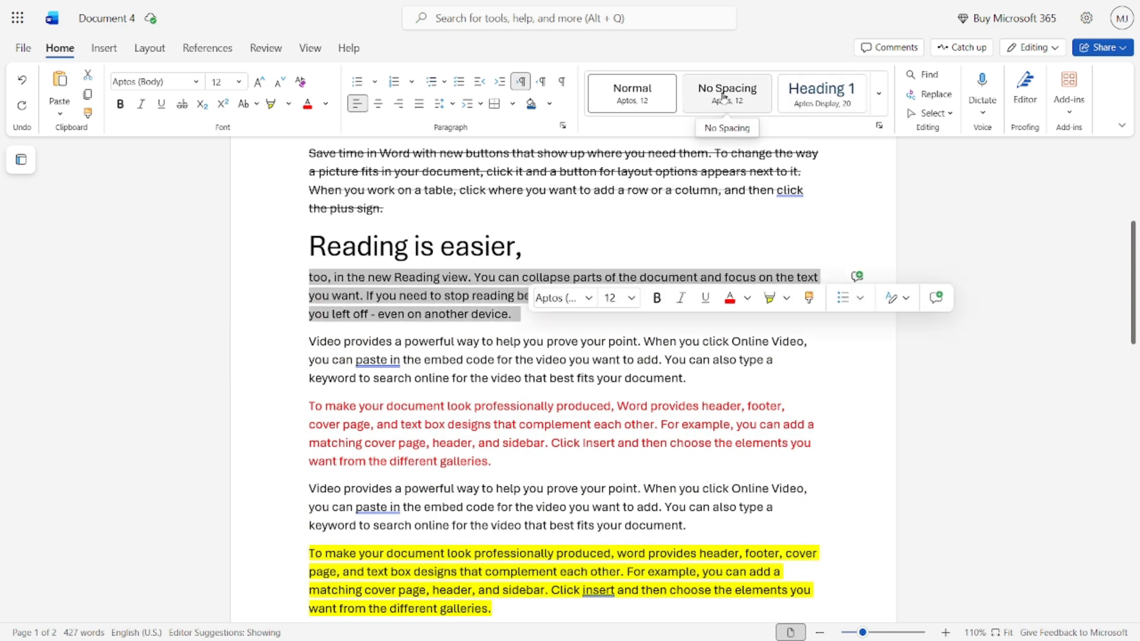
{"action": "left_click", "coordinate": [723, 98]}
{"action": "left_click", "coordinate": [652, 326]}
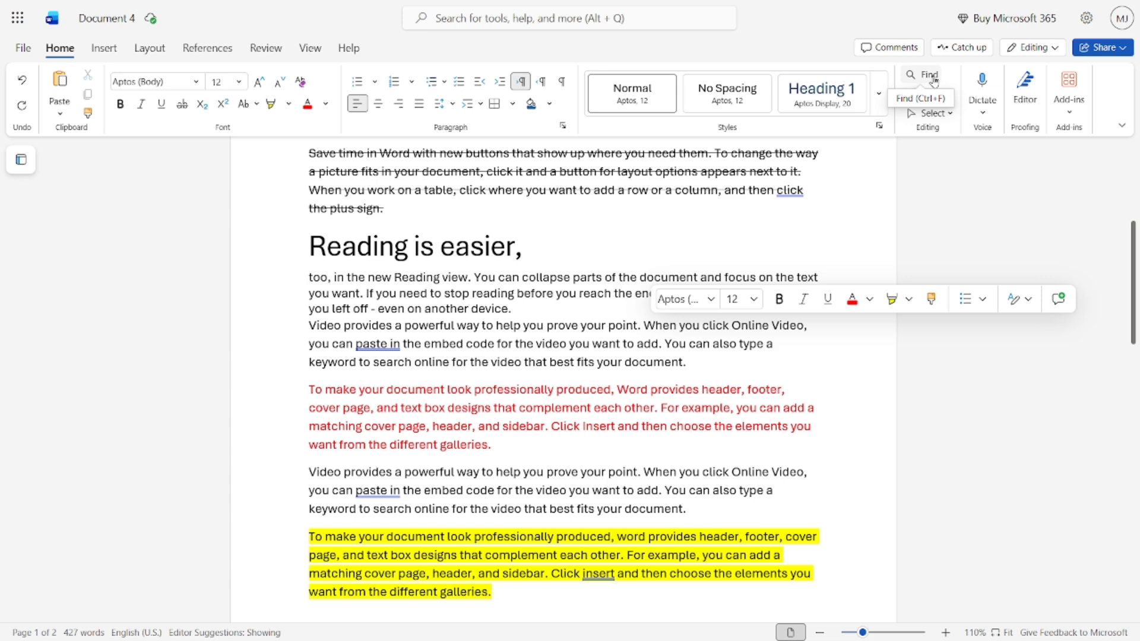
Search the document for "click" and look through the highlighted matches.
{"action": "left_click", "coordinate": [930, 76]}
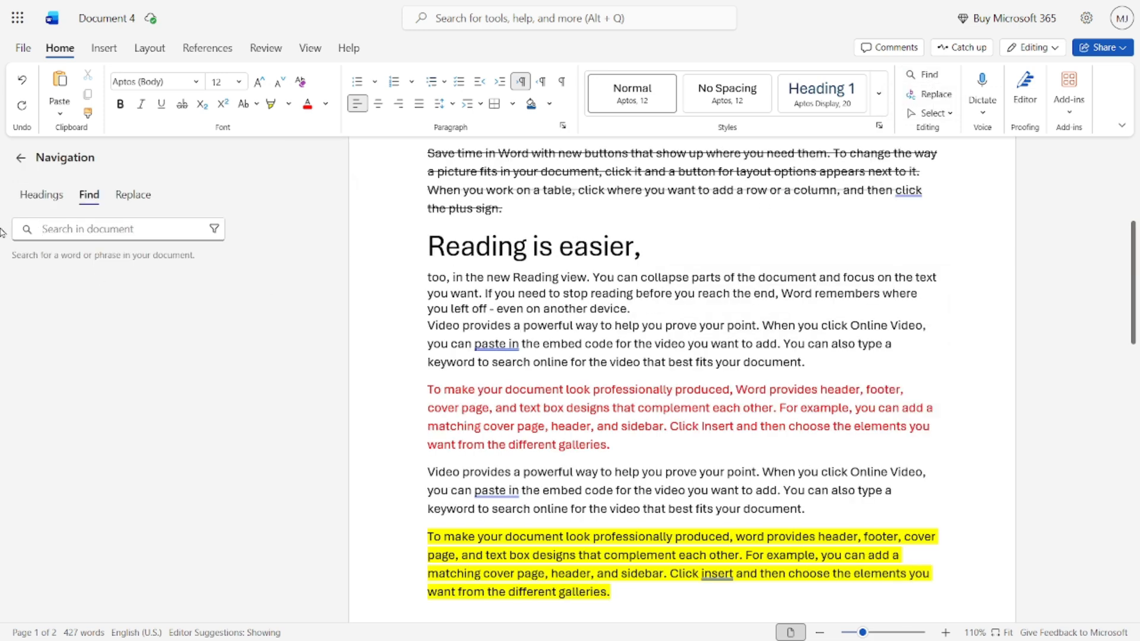
{"action": "left_click", "coordinate": [102, 231]}
{"action": "type", "text": "click"}
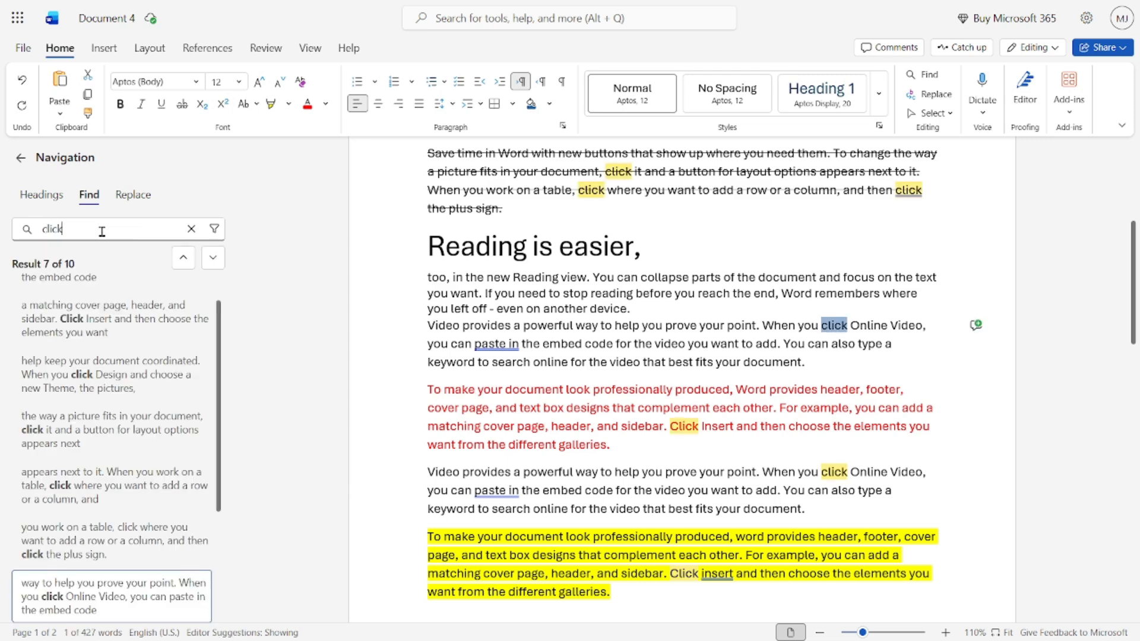
{"action": "scroll", "coordinate": [598, 347], "scroll_direction": "up", "scroll_amount": 5}
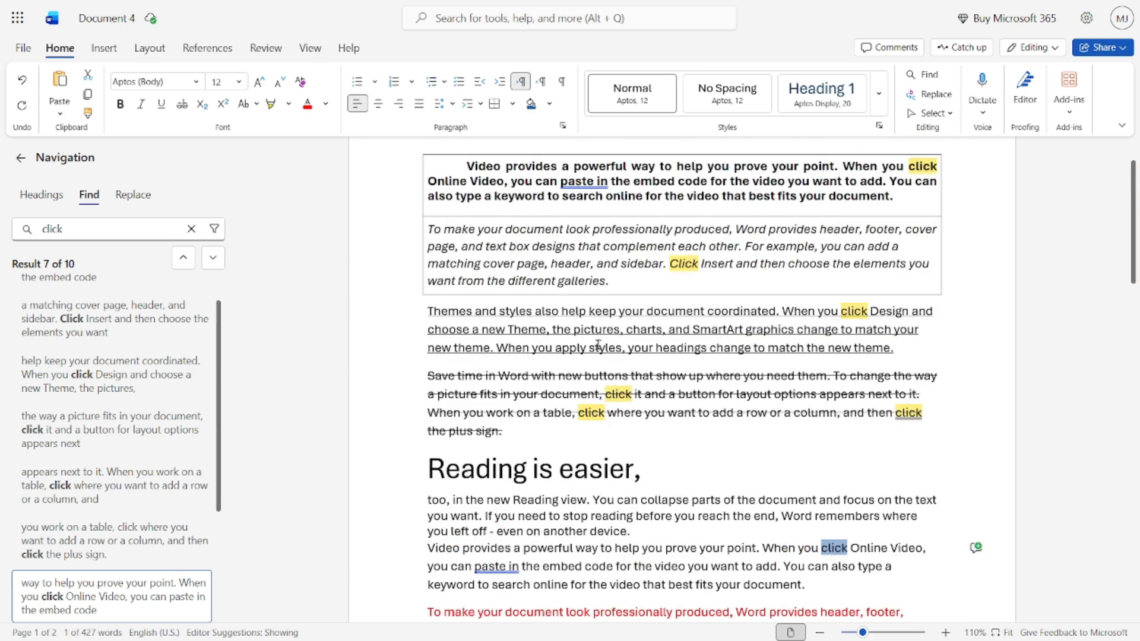
{"action": "scroll", "coordinate": [610, 334], "scroll_direction": "down", "scroll_amount": 6}
{"action": "scroll", "coordinate": [612, 336], "scroll_direction": "down", "scroll_amount": 7}
{"action": "scroll", "coordinate": [611, 338], "scroll_direction": "up", "scroll_amount": 5}
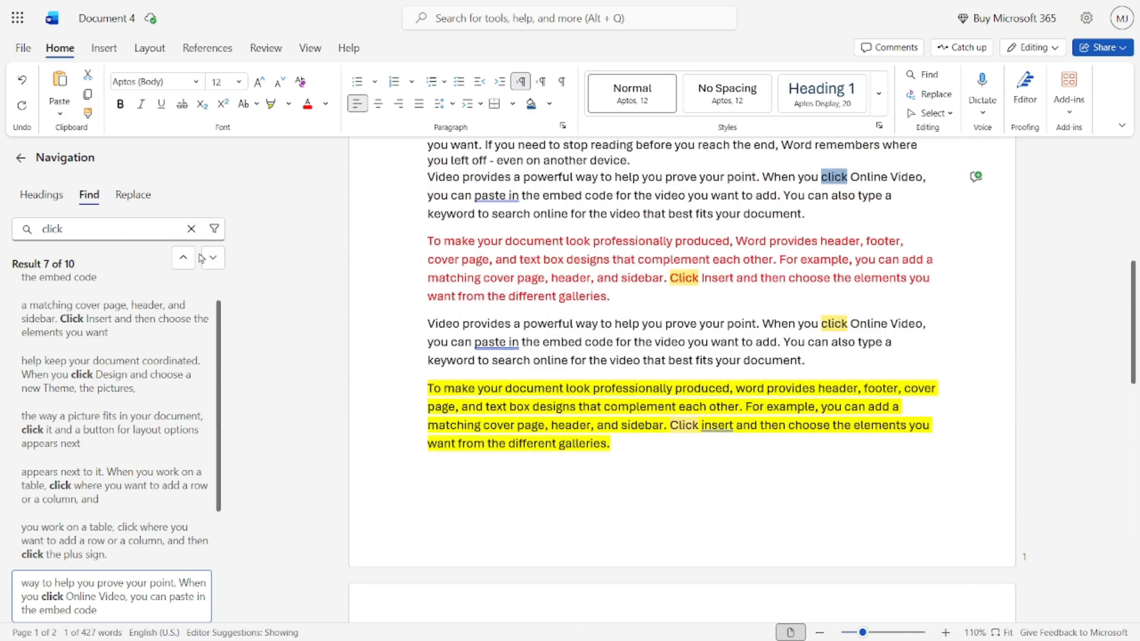
Replace the currently matched "click" with "design loom academy" and check the replaced text in the paragraph.
{"action": "left_click", "coordinate": [938, 95]}
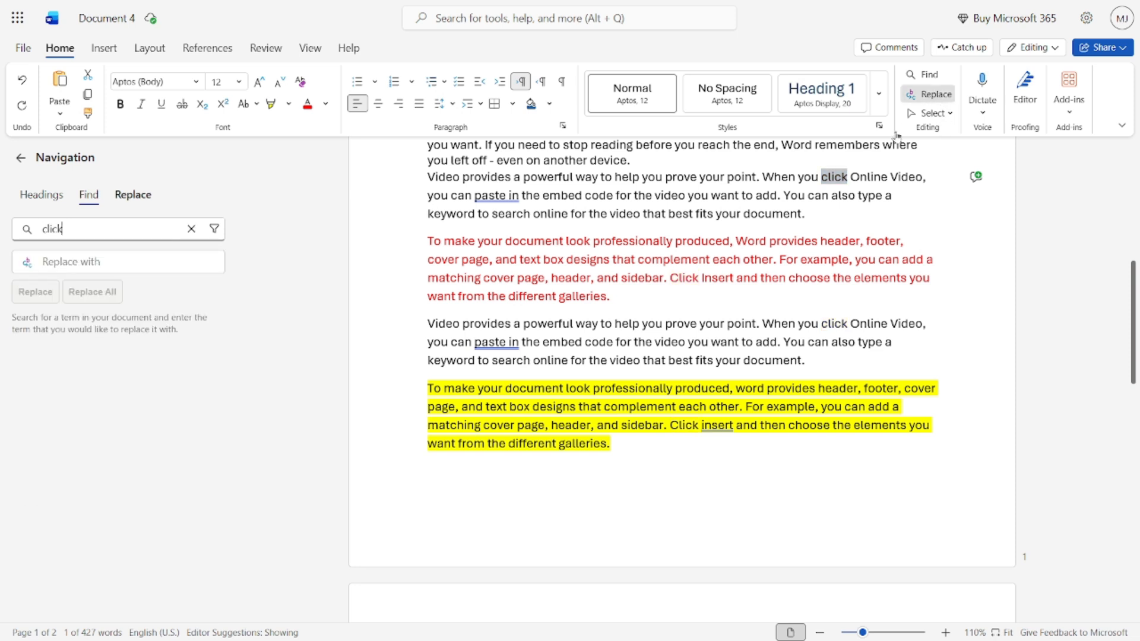
{"action": "left_click", "coordinate": [93, 262]}
{"action": "type", "text": "design loom"}
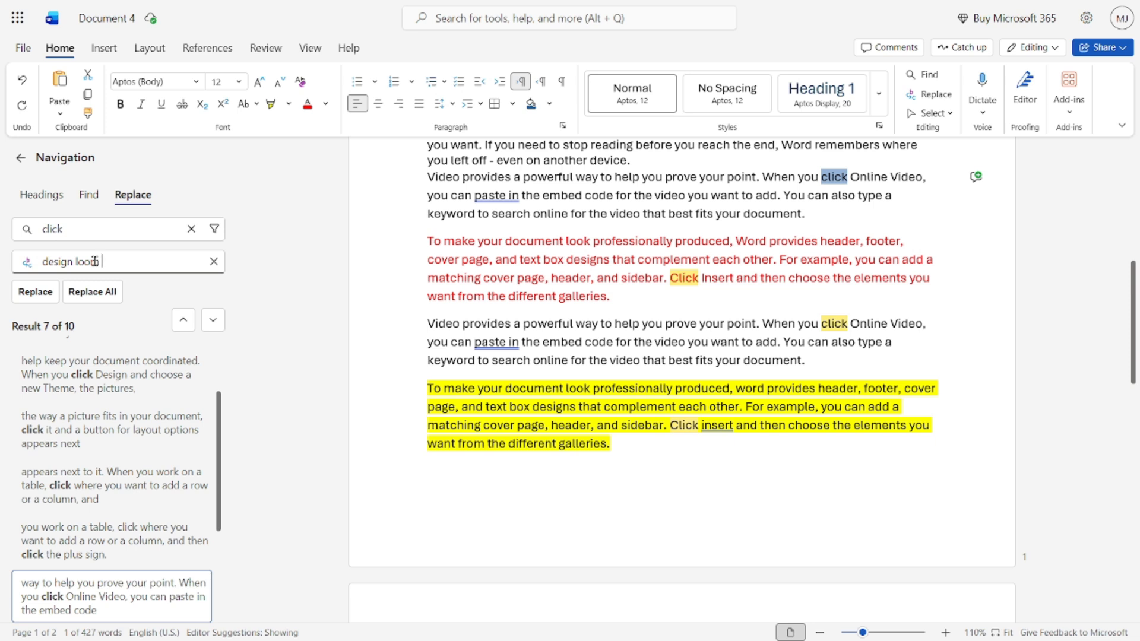
{"action": "type", "text": "demy"}
{"action": "key", "text": "Return"}
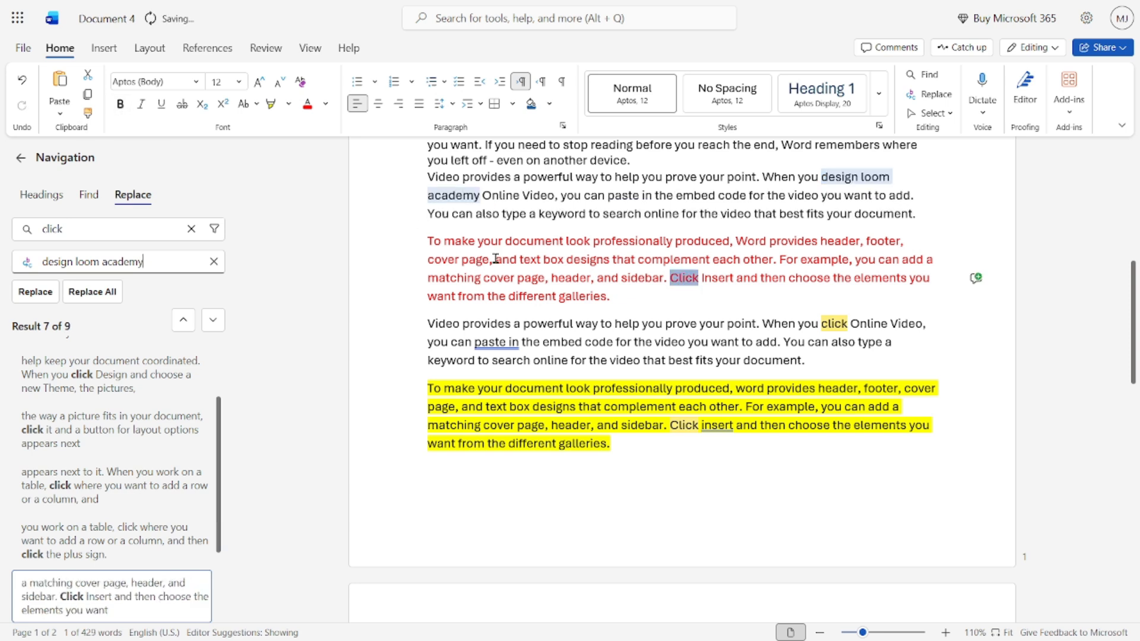
{"action": "left_click_drag", "start_coordinate": [825, 177], "coordinate": [890, 178]}
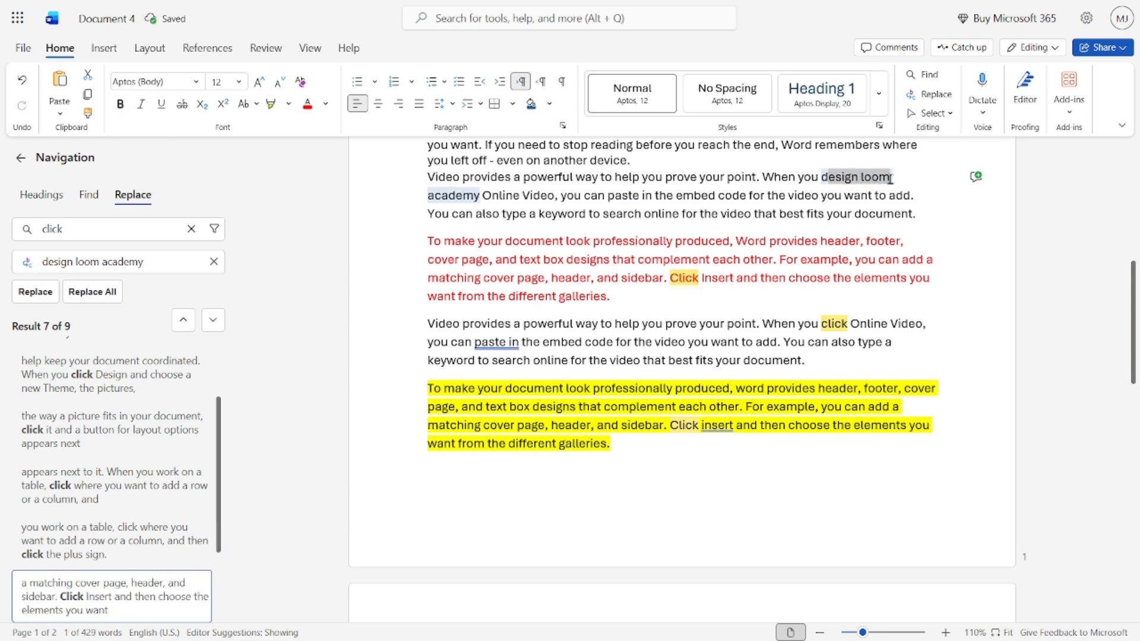
Replace all remaining occurrences of "click" with "design loom academy", review the replaced text, and close the Navigation pane.
{"action": "left_click", "coordinate": [475, 195]}
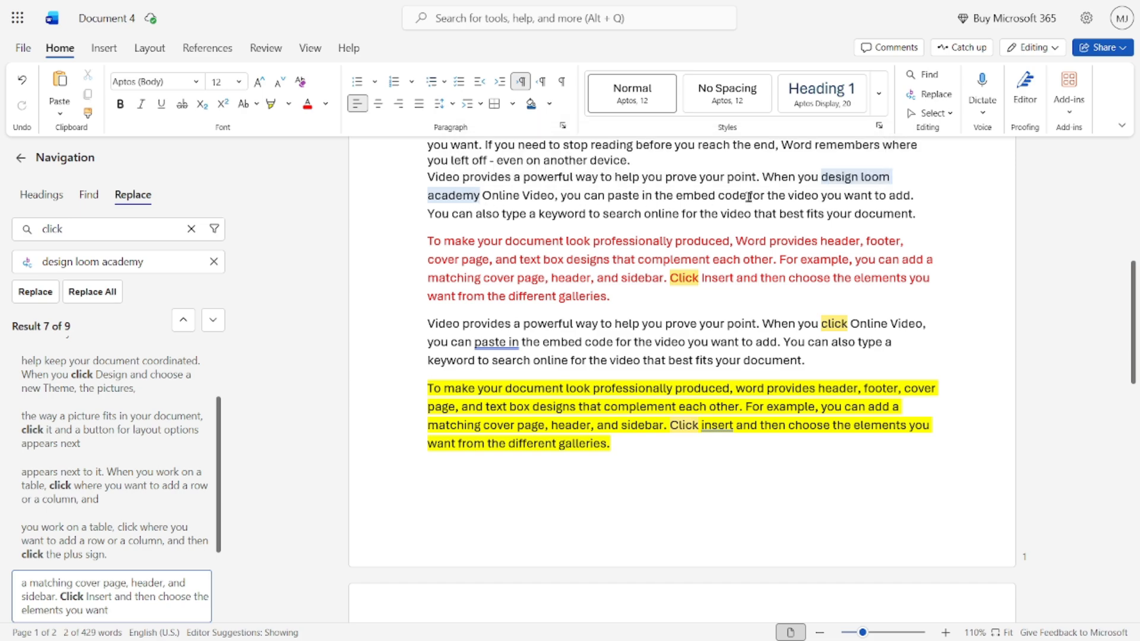
{"action": "scroll", "coordinate": [718, 319], "scroll_direction": "up", "scroll_amount": 1}
{"action": "scroll", "coordinate": [718, 319], "scroll_direction": "up", "scroll_amount": 6}
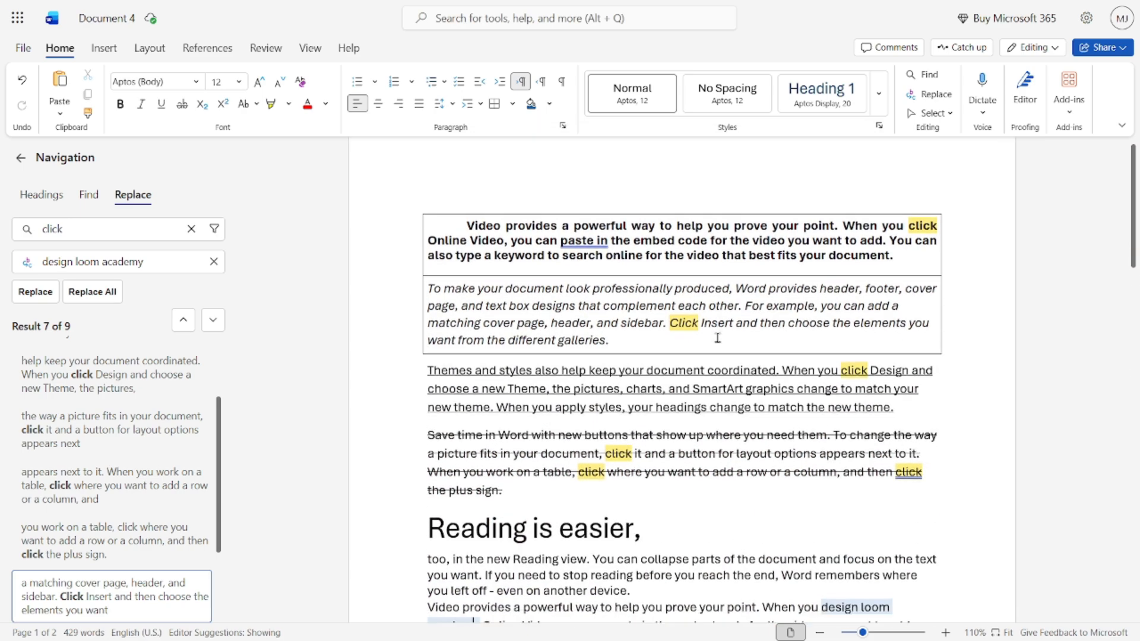
{"action": "scroll", "coordinate": [680, 408], "scroll_direction": "down", "scroll_amount": 4}
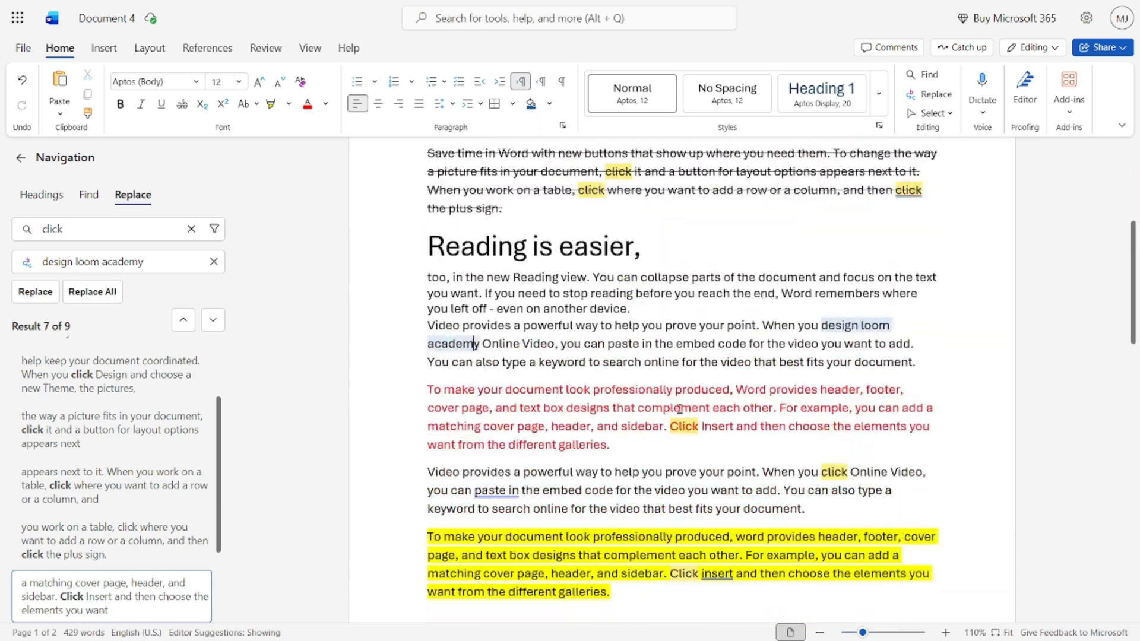
{"action": "left_click", "coordinate": [85, 294]}
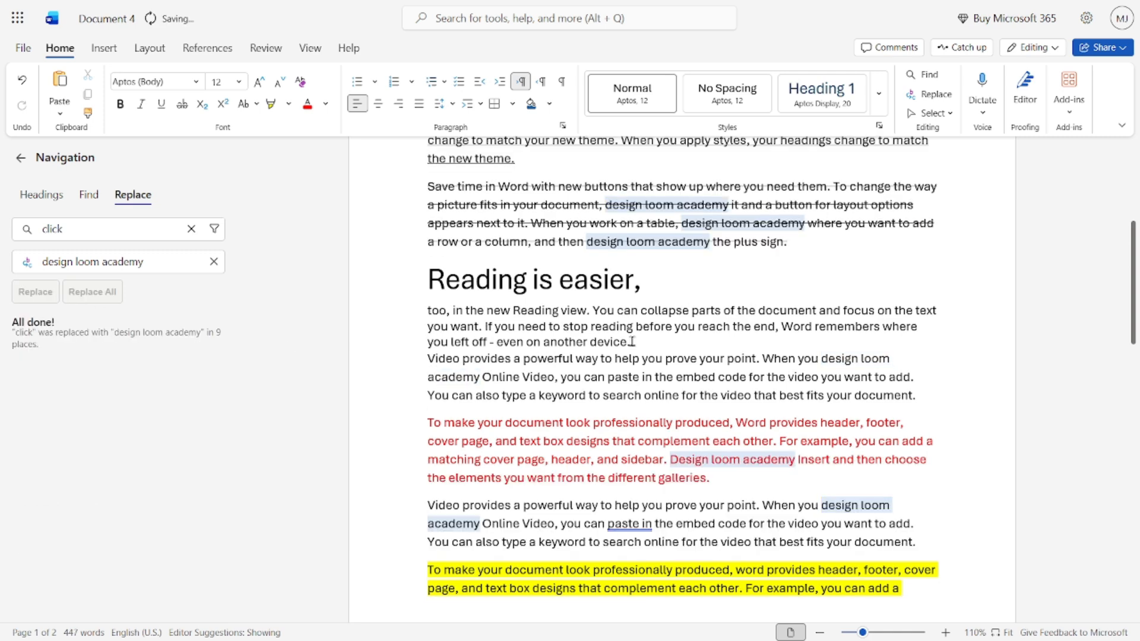
{"action": "scroll", "coordinate": [710, 276], "scroll_direction": "up", "scroll_amount": 1}
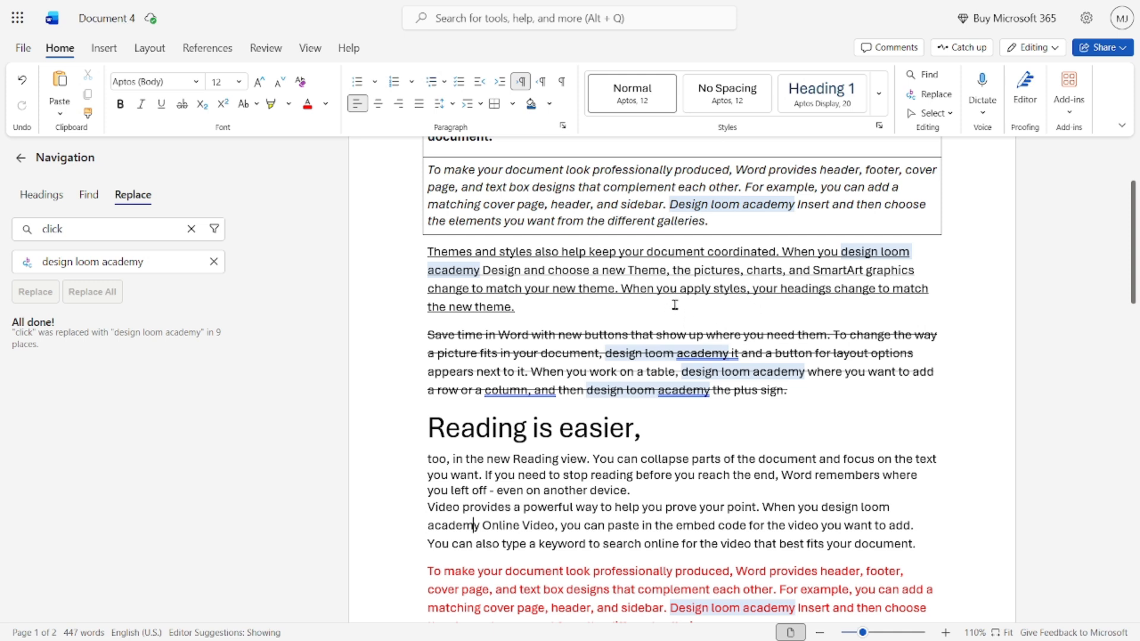
{"action": "left_click", "coordinate": [191, 230]}
{"action": "left_click", "coordinate": [21, 158]}
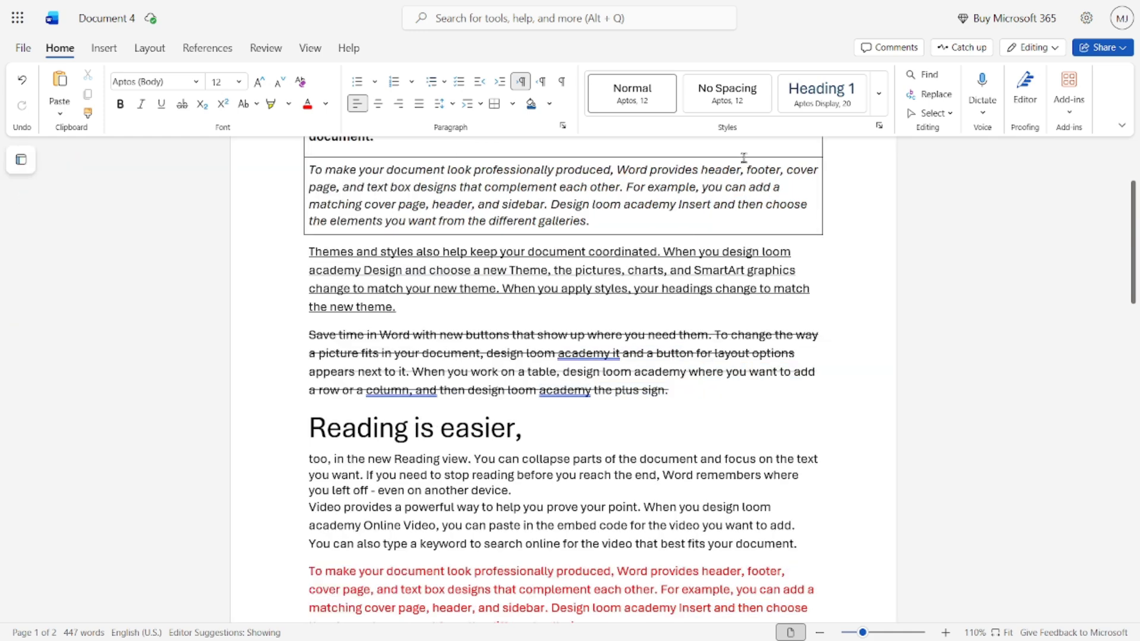
Dictate a short passage about the Design Room Academy YouTube channel below the X₂ and x² line on page 2, and end dictation.
{"action": "scroll", "coordinate": [738, 399], "scroll_direction": "down", "scroll_amount": 15}
{"action": "scroll", "coordinate": [419, 249], "scroll_direction": "up", "scroll_amount": 5}
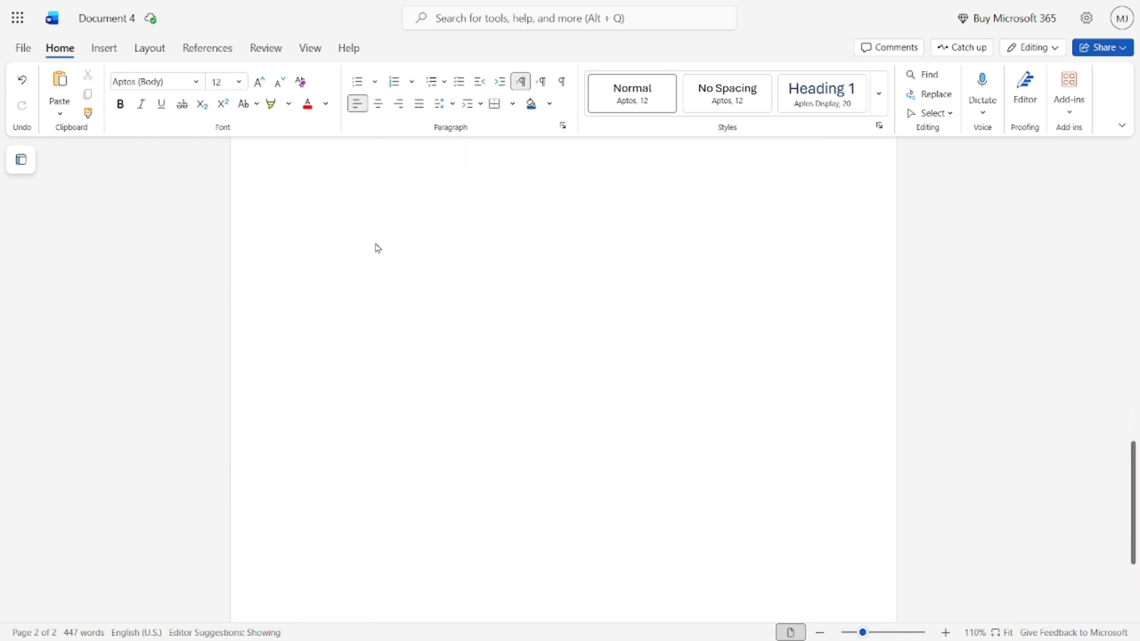
{"action": "left_click", "coordinate": [391, 189]}
{"action": "key", "text": "ctrl+z"}
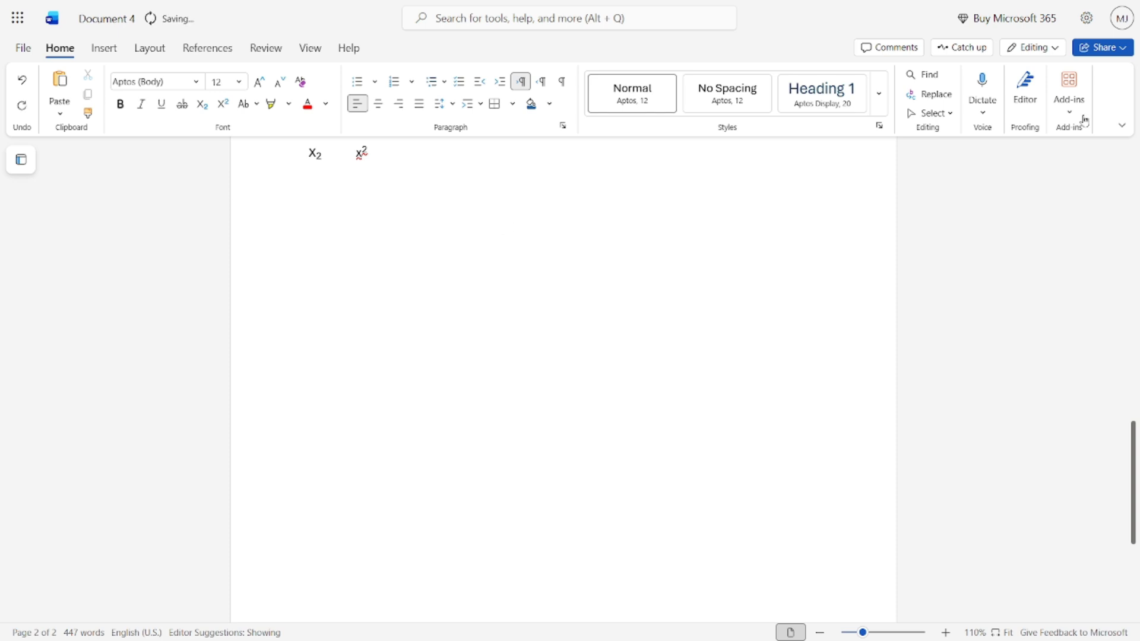
{"action": "left_click", "coordinate": [985, 117]}
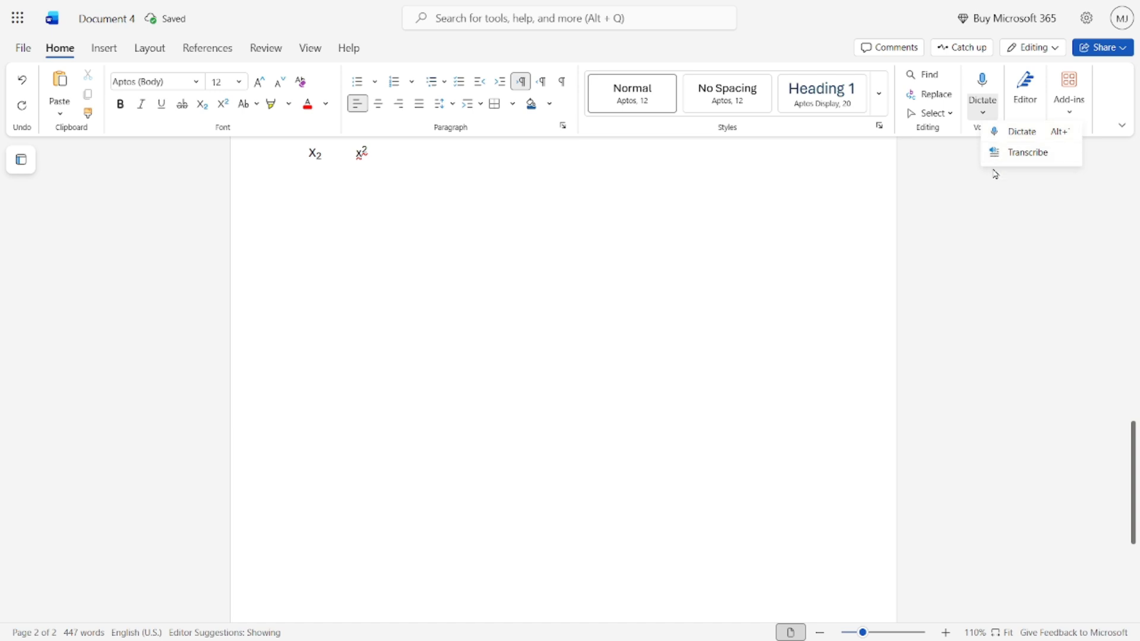
{"action": "left_click", "coordinate": [1020, 136]}
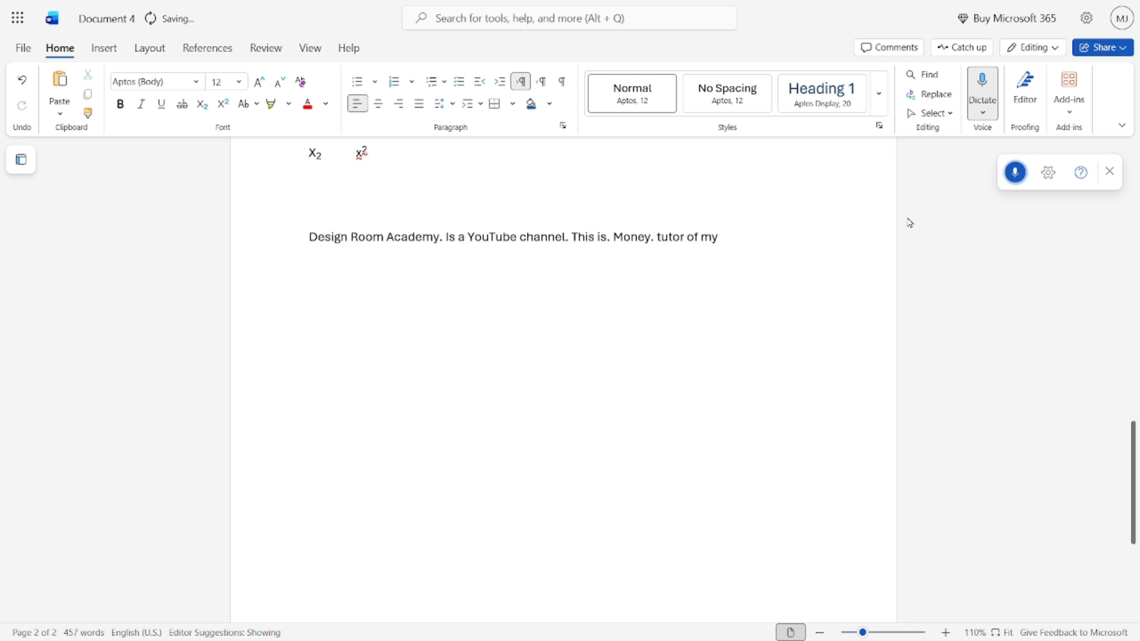
{"action": "left_click", "coordinate": [1112, 172]}
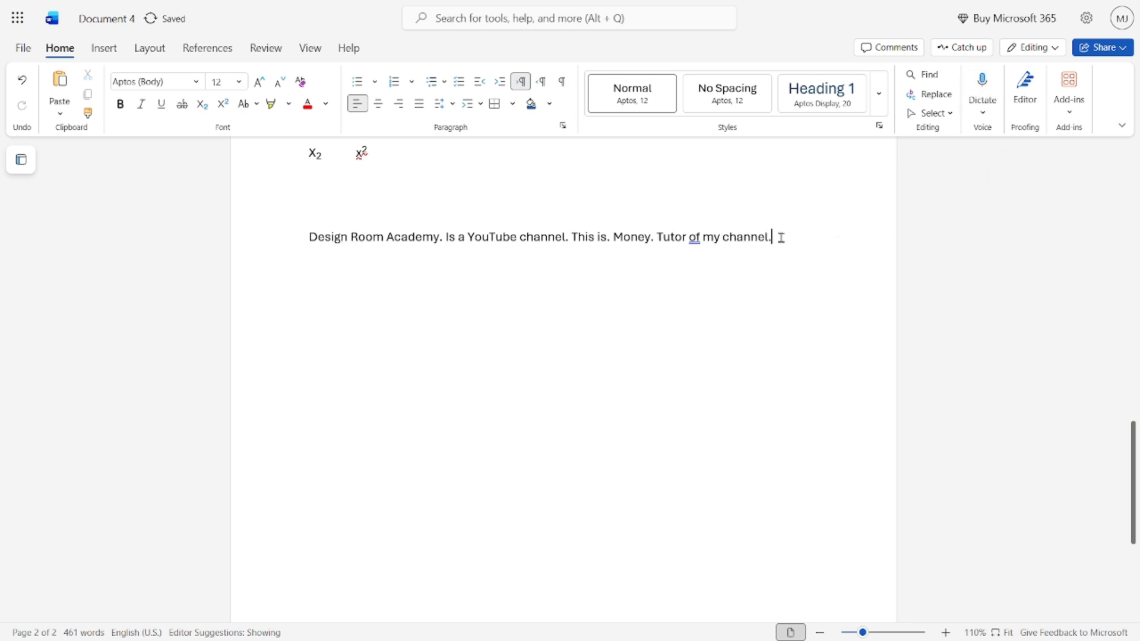